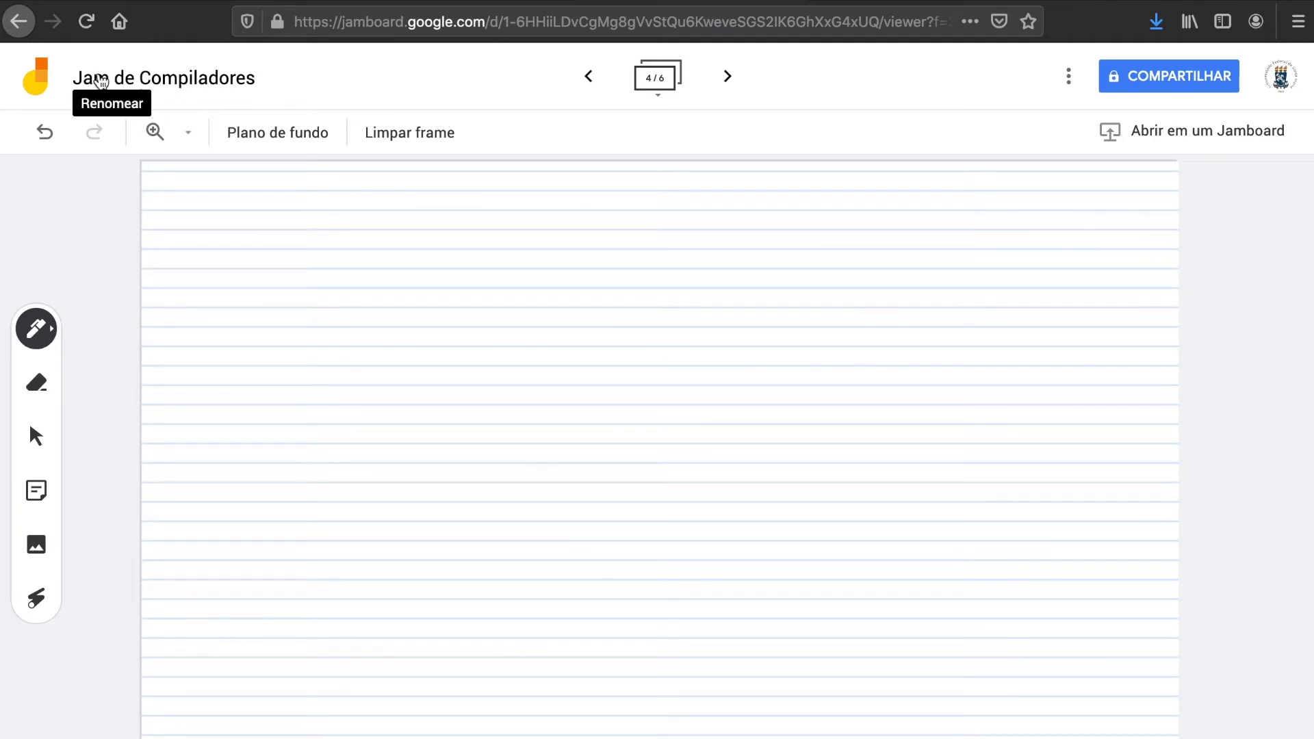
click(218, 82)
key(Escape)
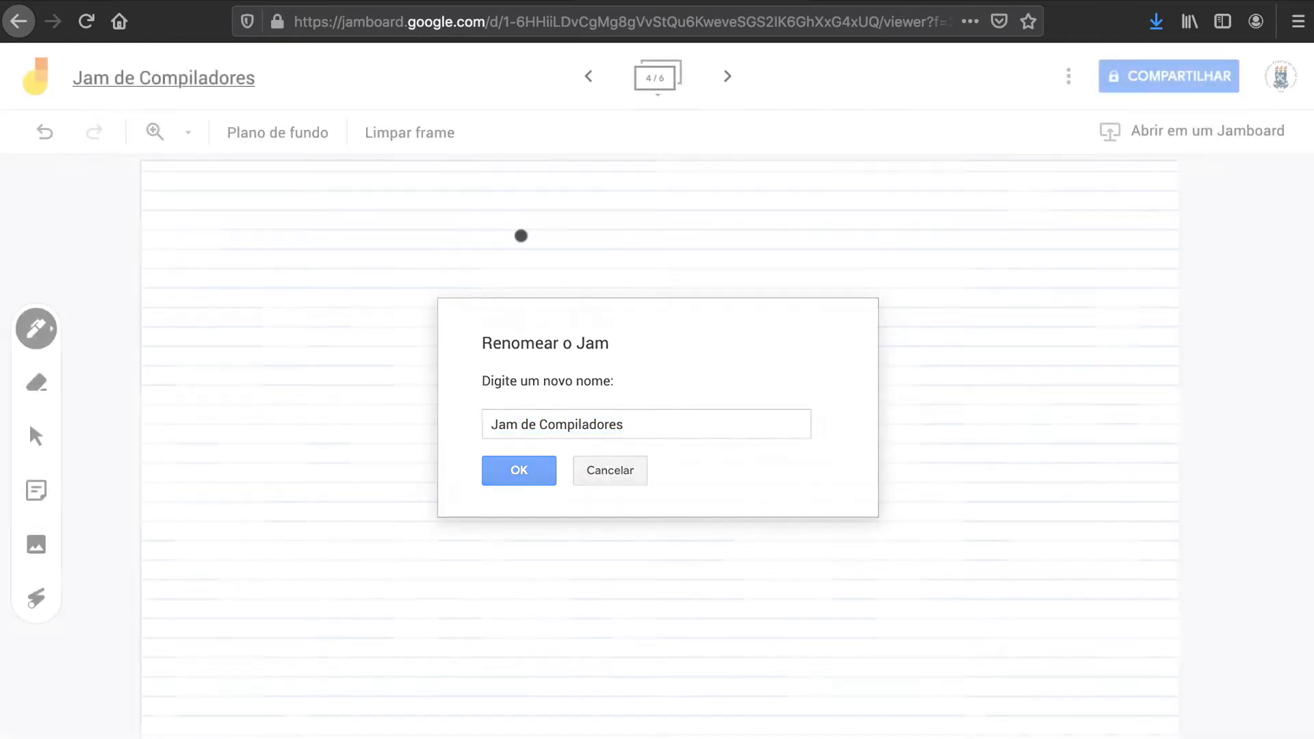
click(1068, 76)
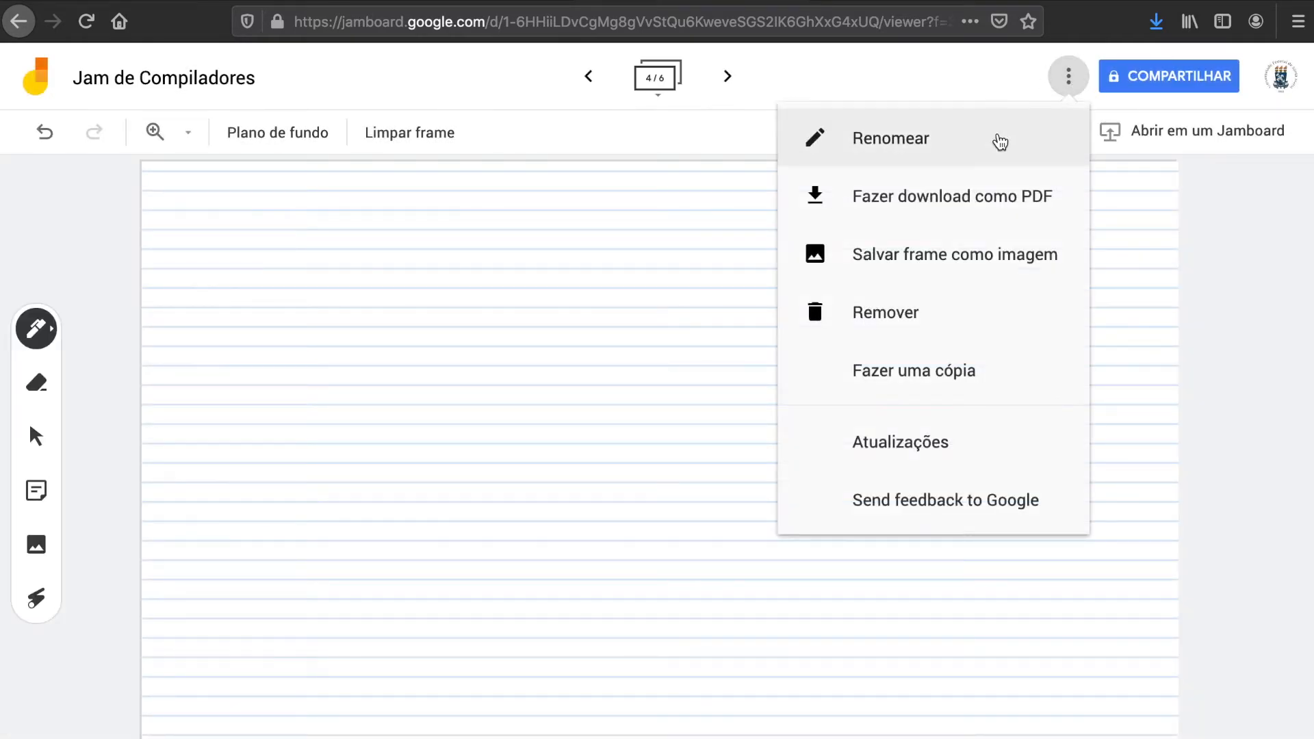
click(553, 353)
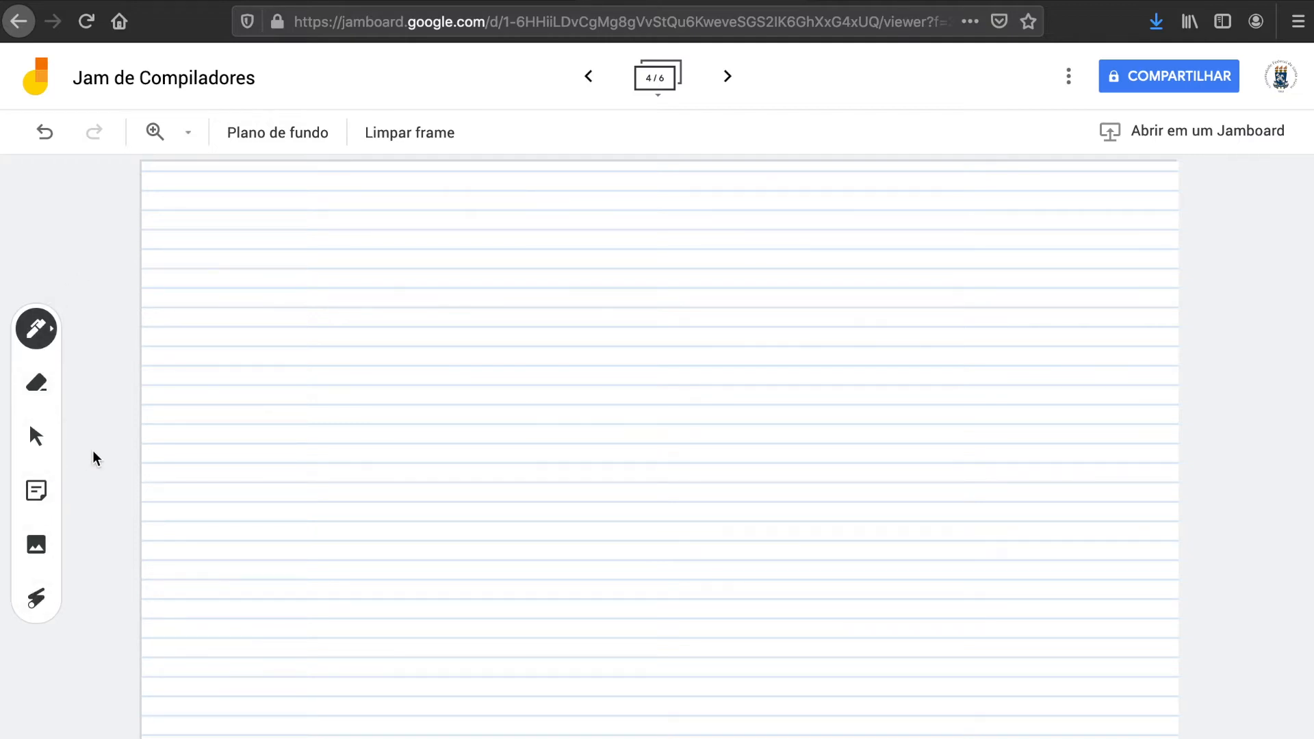
Draw a long flat black loop across the upper frame with the pen and a blue one beneath it with the marker.
click(46, 333)
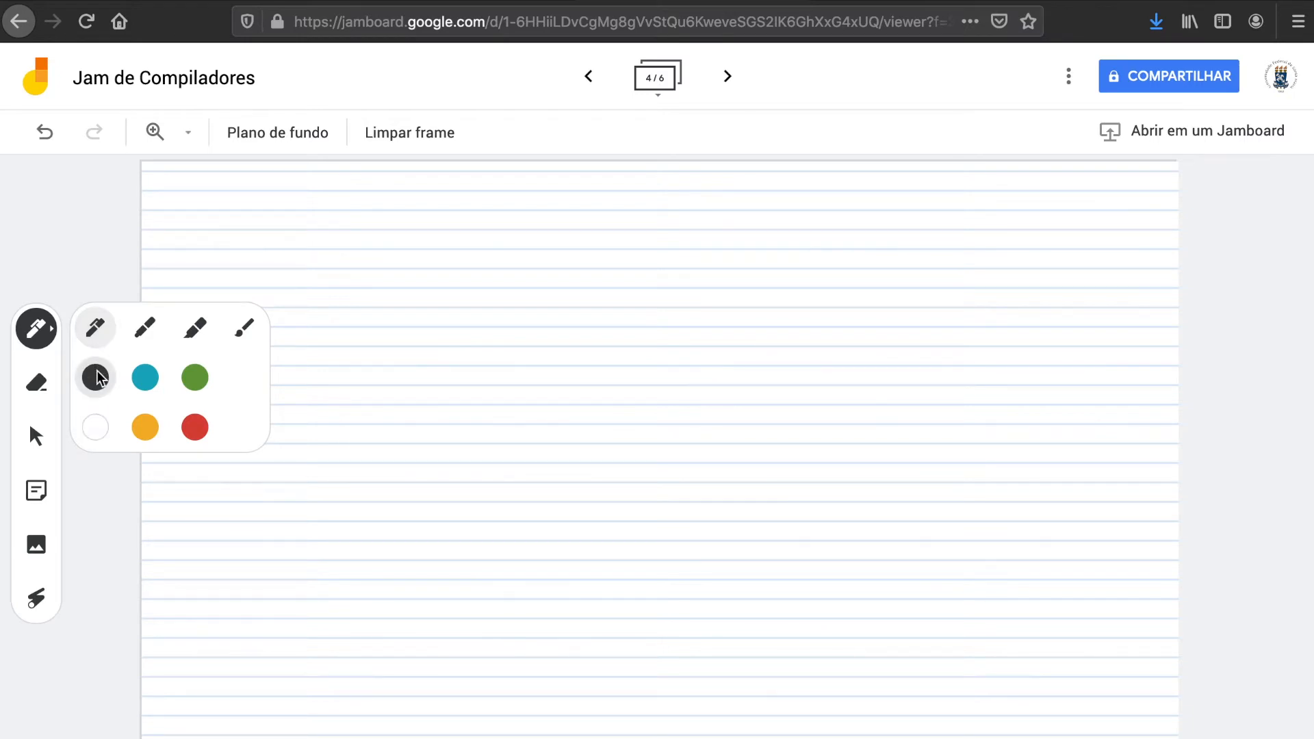
mouse_move(238, 204)
mouse_down()
mouse_move(1030, 205)
mouse_move(848, 225)
mouse_move(255, 239)
mouse_move(226, 207)
mouse_move(241, 205)
mouse_up()
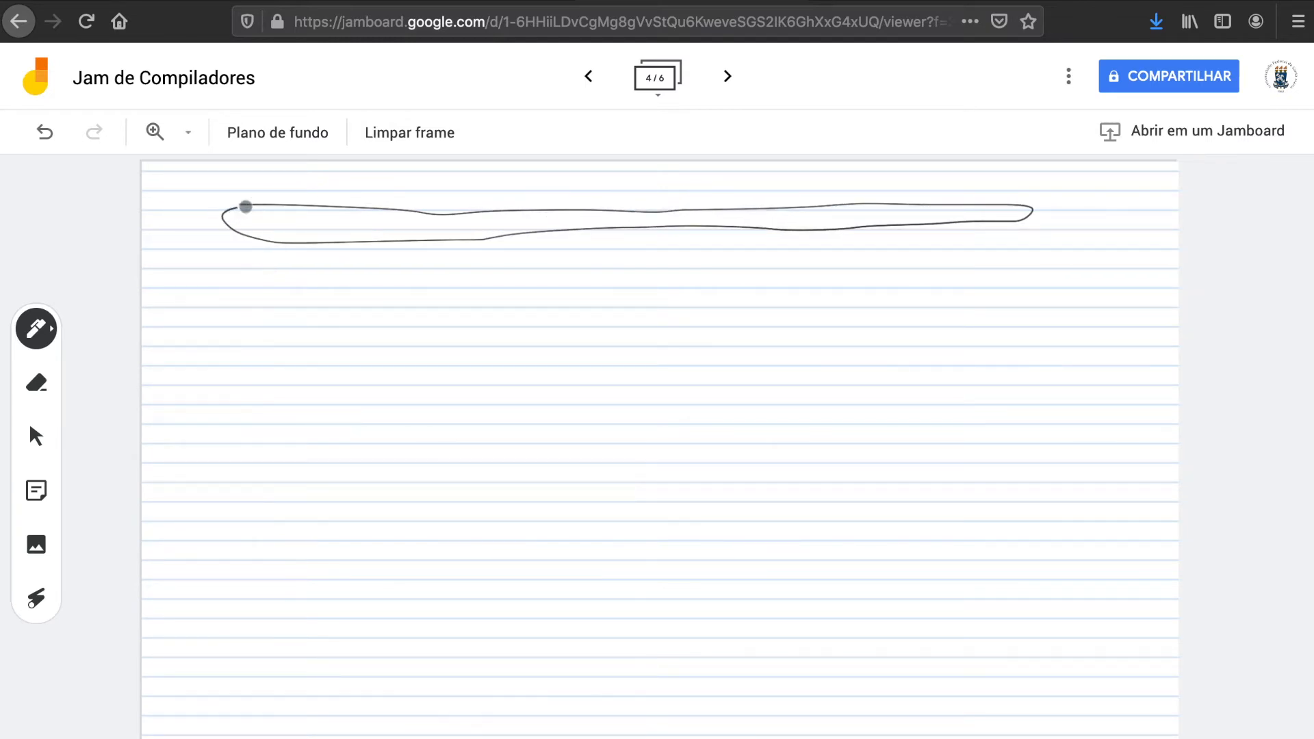
click(37, 329)
click(133, 330)
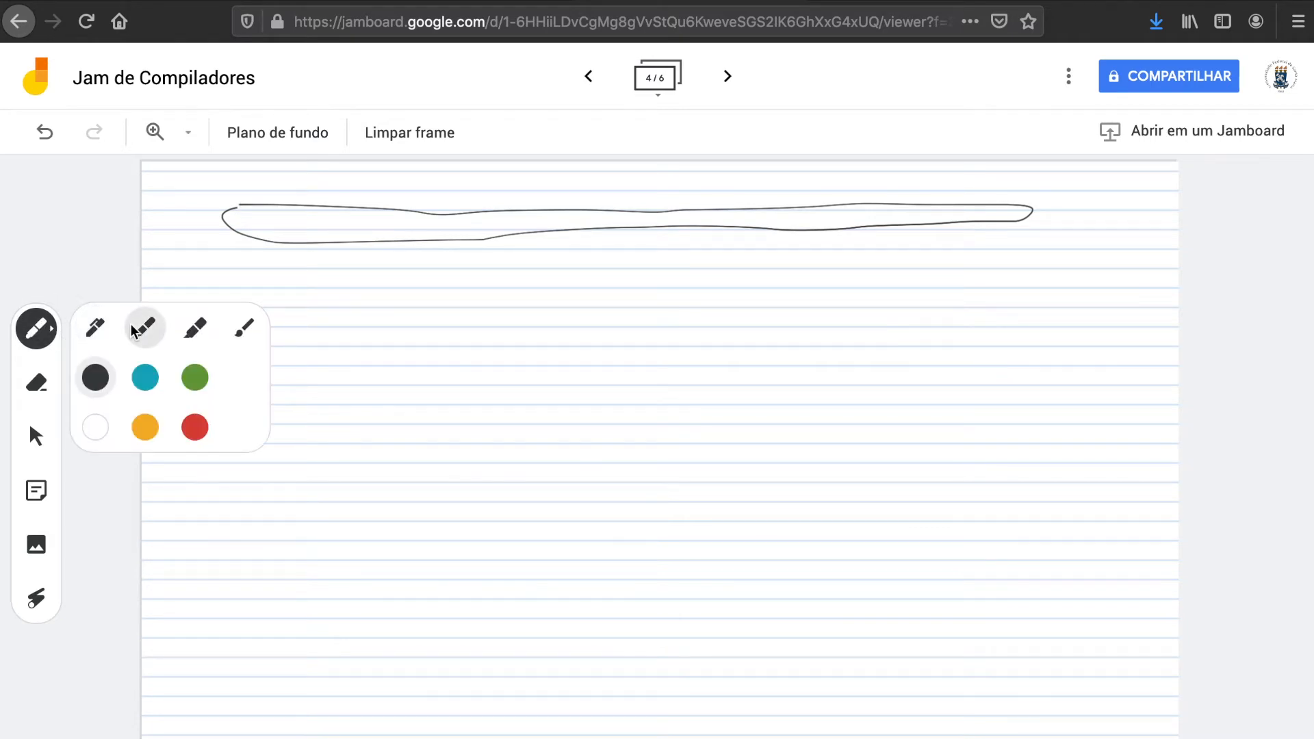
click(154, 380)
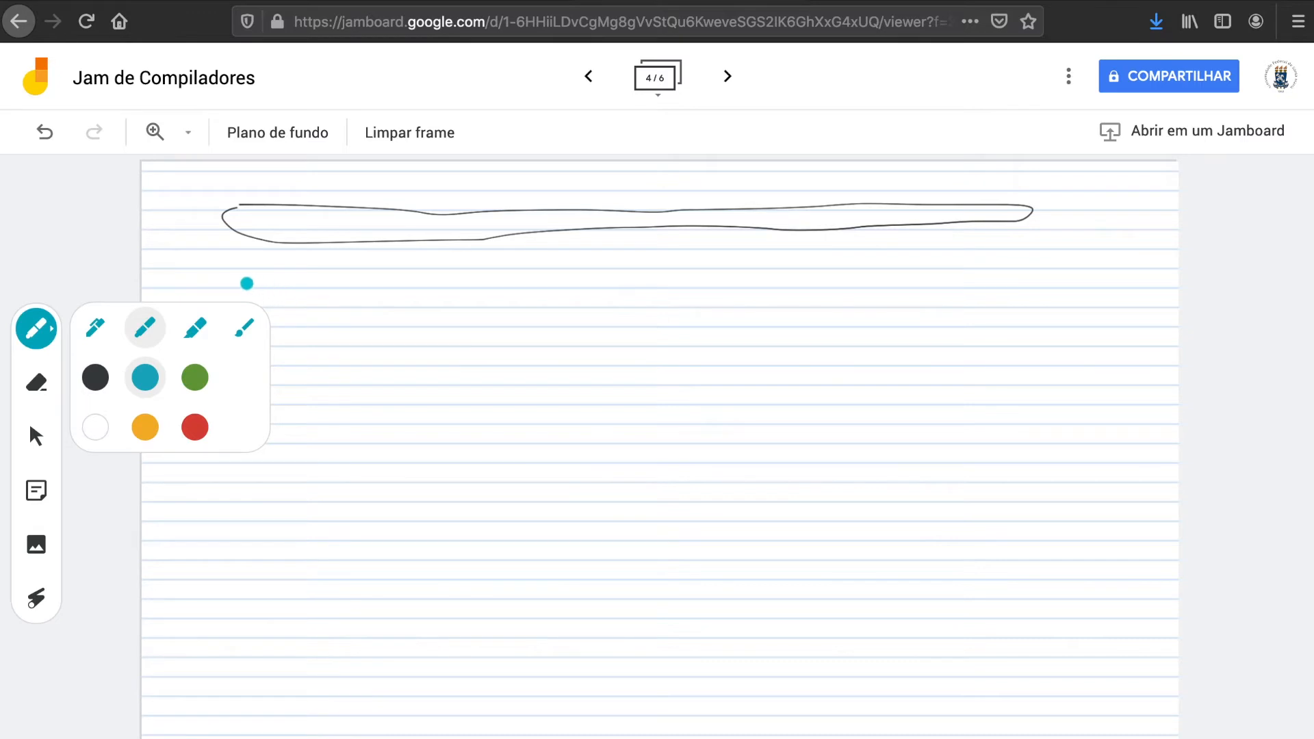
click(343, 290)
mouse_move(342, 291)
mouse_down()
mouse_move(536, 275)
mouse_move(1030, 287)
mouse_move(994, 310)
mouse_move(839, 323)
mouse_move(326, 323)
mouse_move(220, 294)
mouse_move(263, 282)
mouse_up()
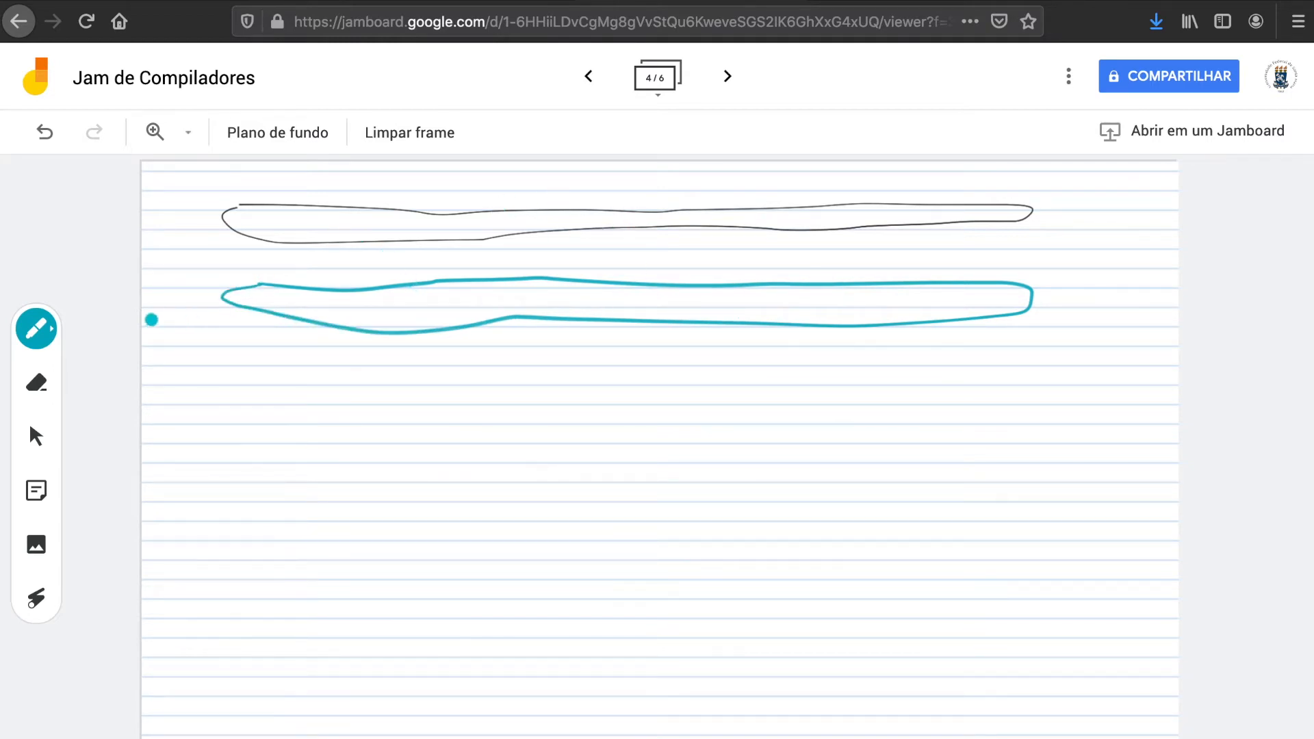
Draw a long orange highlighter loop beneath the blue one and thicken the middle of its upper edge with an extra stroke.
click(49, 334)
click(190, 333)
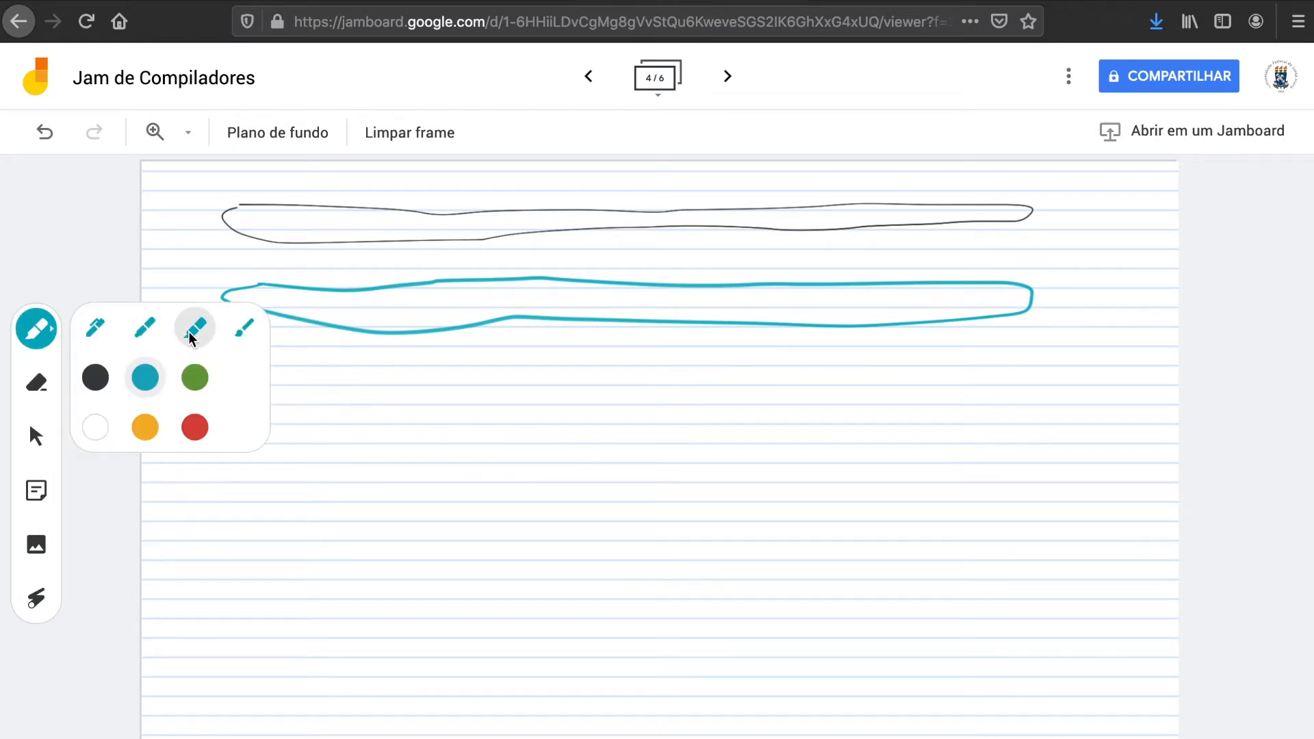
click(145, 427)
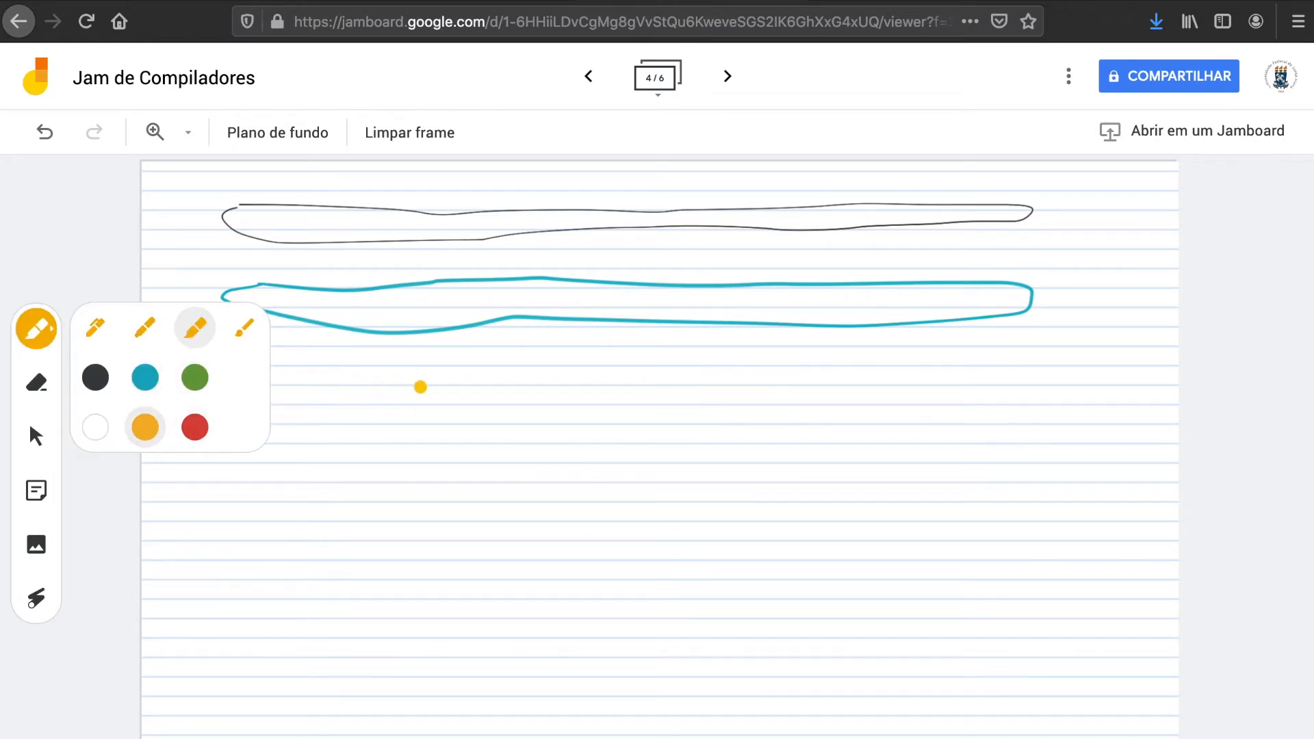
mouse_move(1016, 381)
mouse_down()
mouse_move(236, 387)
mouse_move(272, 411)
mouse_move(375, 416)
mouse_move(988, 410)
mouse_move(1038, 393)
mouse_move(993, 382)
mouse_up()
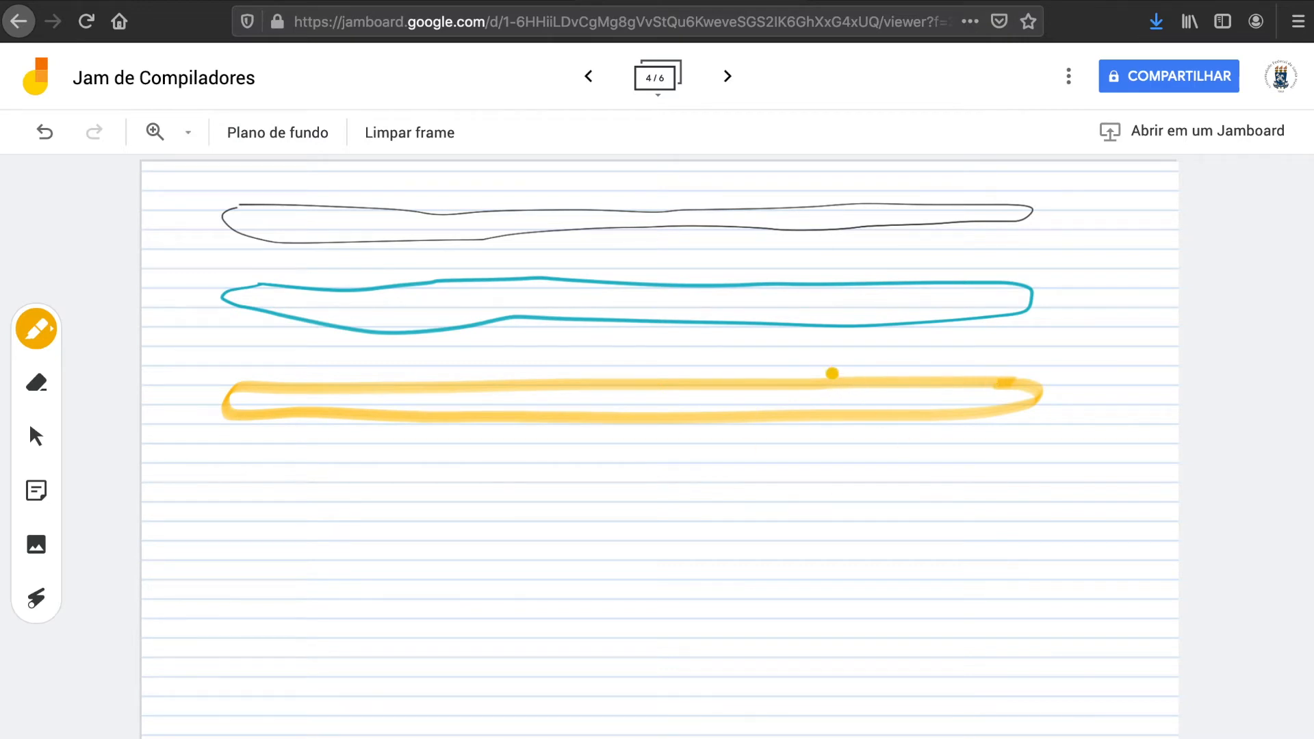
drag(826, 378, 664, 392)
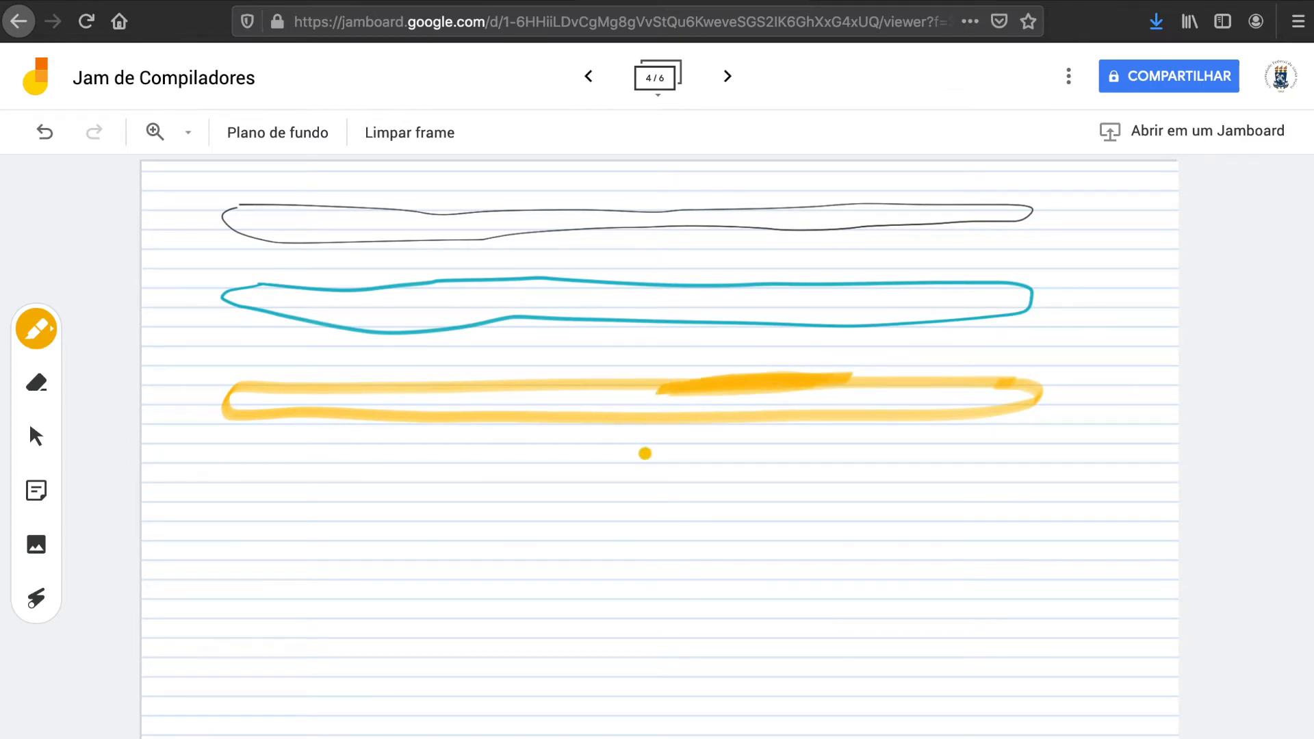
Draw a long flat red loop beneath the orange one with the brush.
click(51, 330)
click(245, 331)
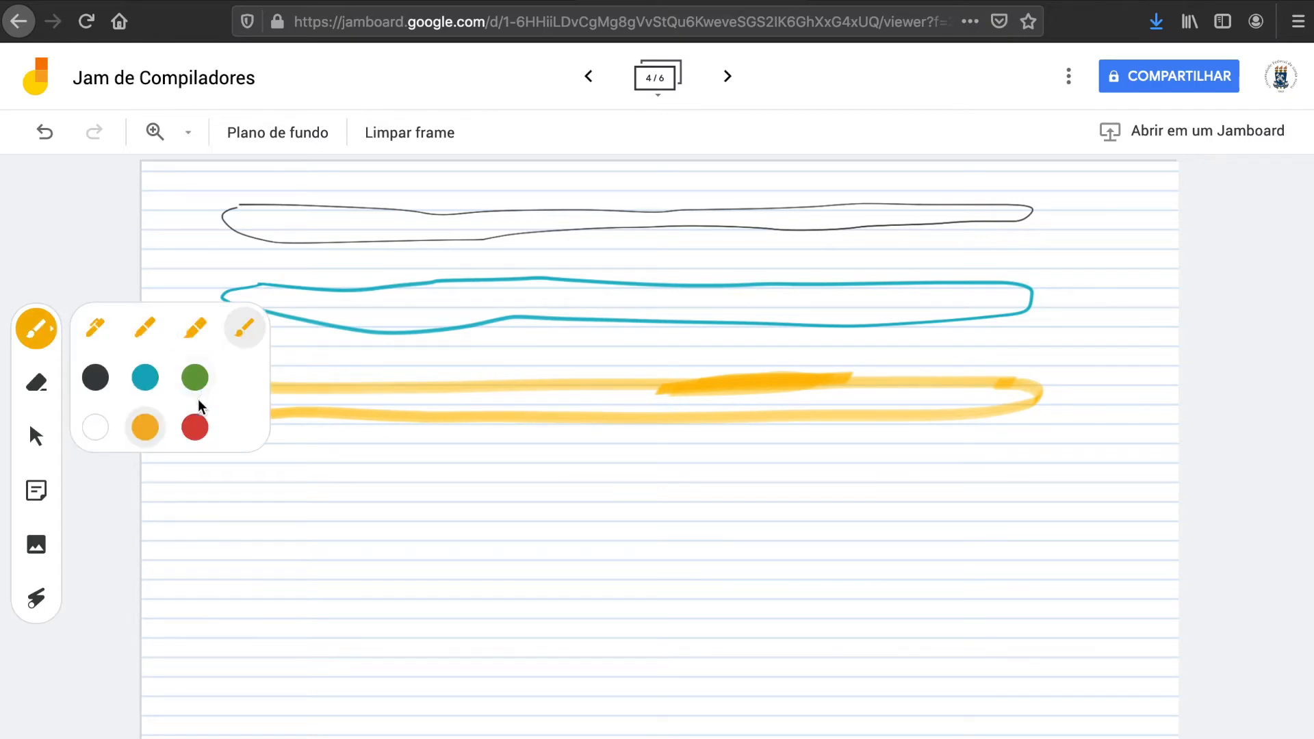
click(196, 424)
drag(243, 466, 397, 466)
mouse_move(550, 470)
mouse_down()
mouse_move(894, 455)
mouse_move(1026, 469)
mouse_move(935, 490)
mouse_move(413, 512)
mouse_move(235, 483)
mouse_move(258, 466)
mouse_move(317, 468)
mouse_up()
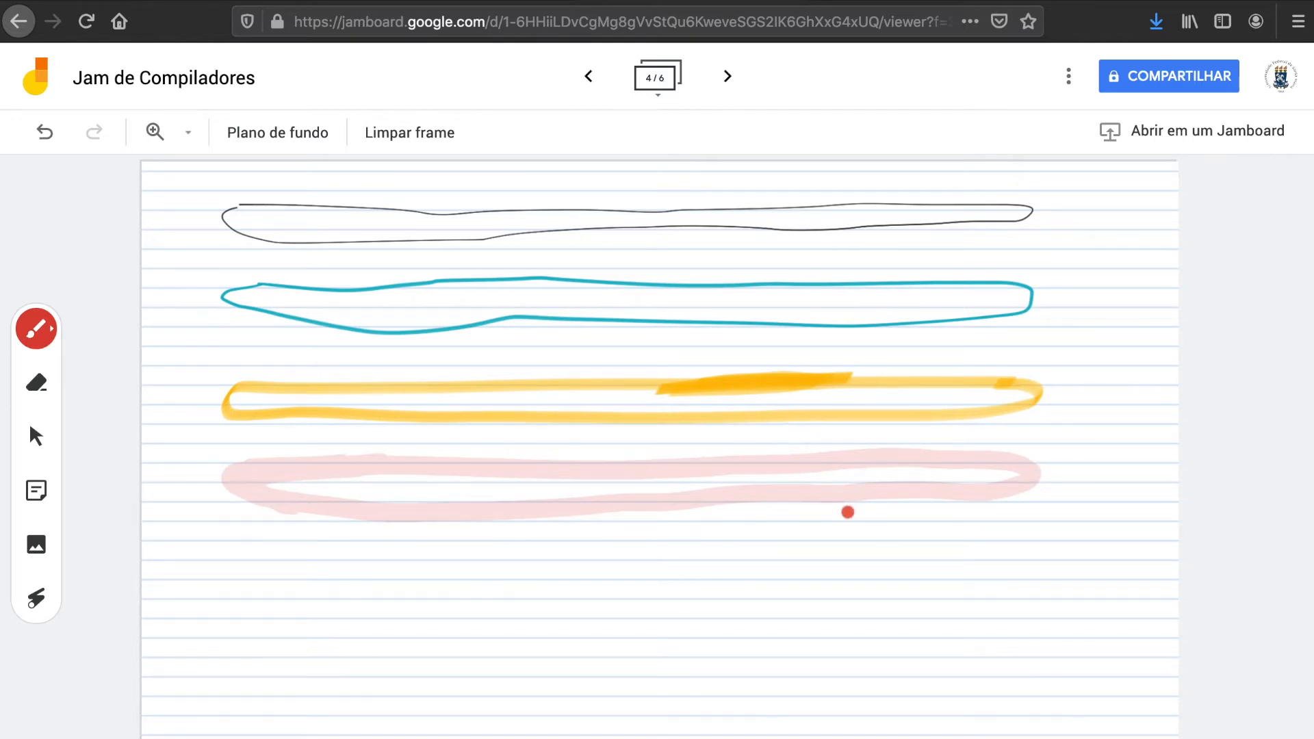
Set the brush colour to black.
click(36, 329)
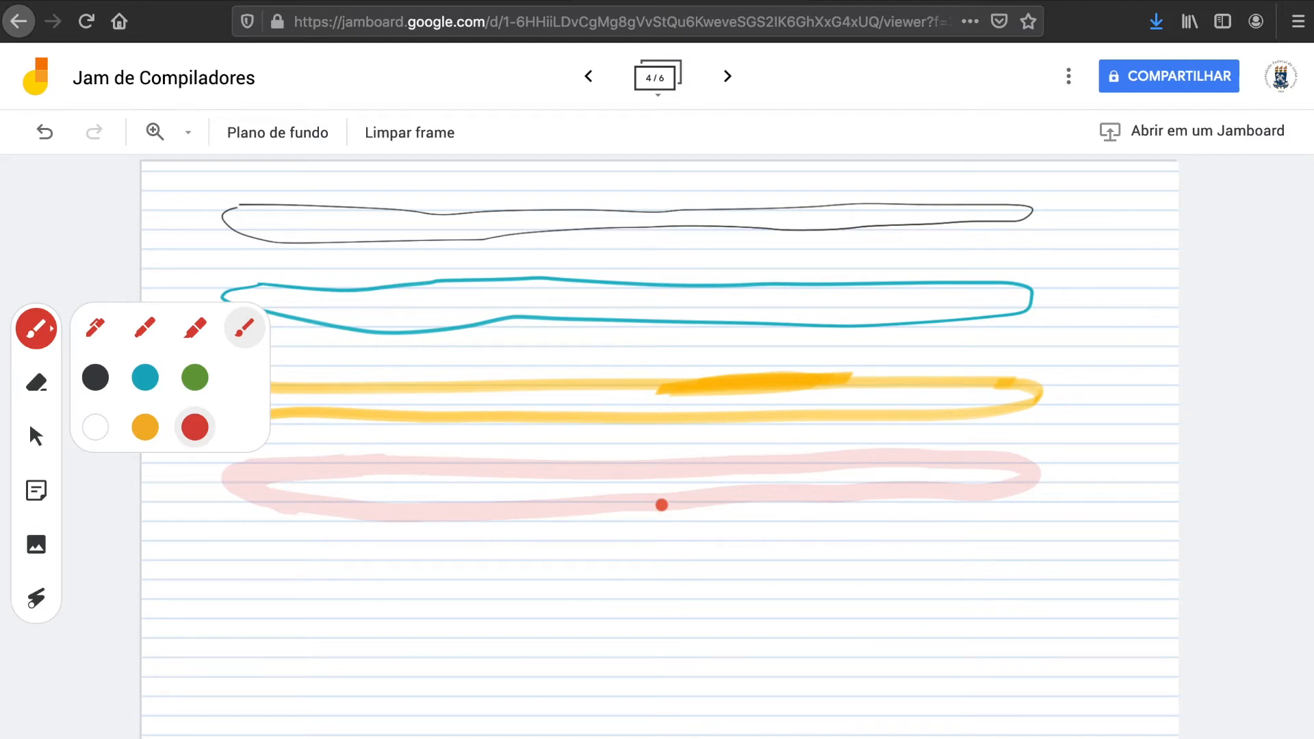
click(35, 335)
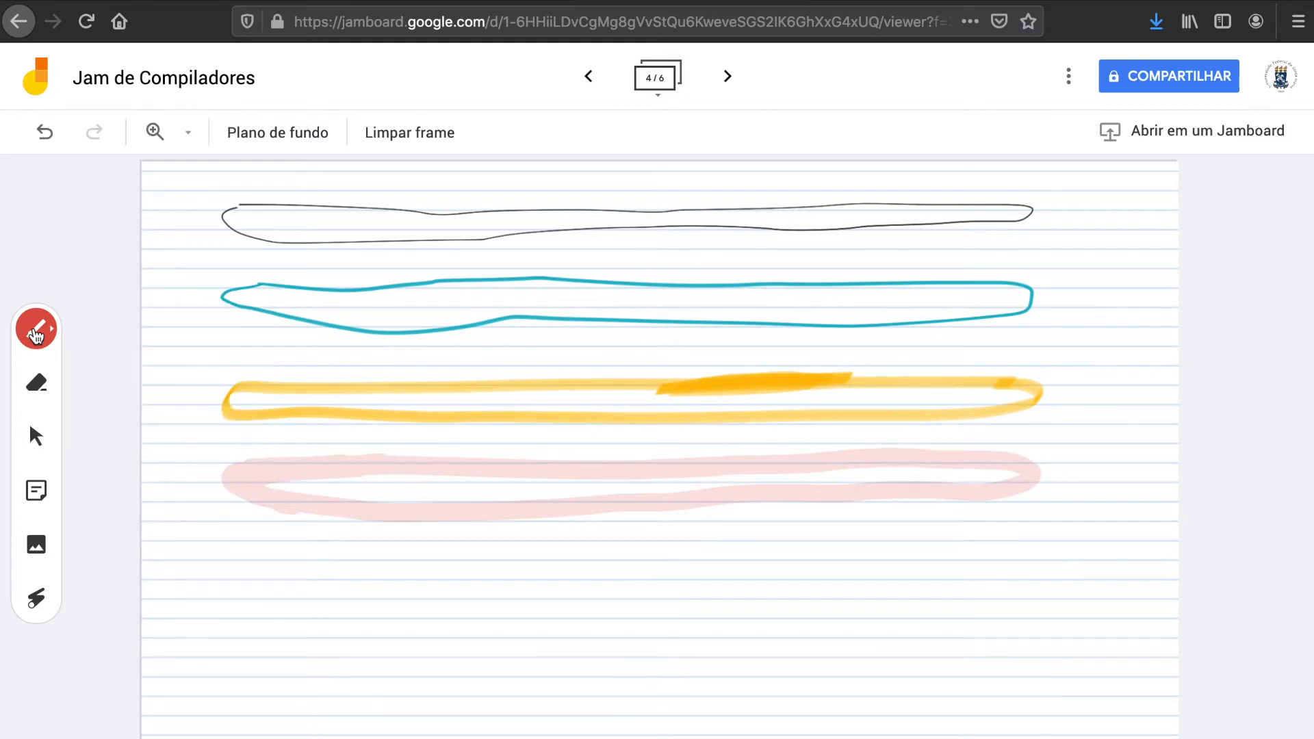
click(38, 389)
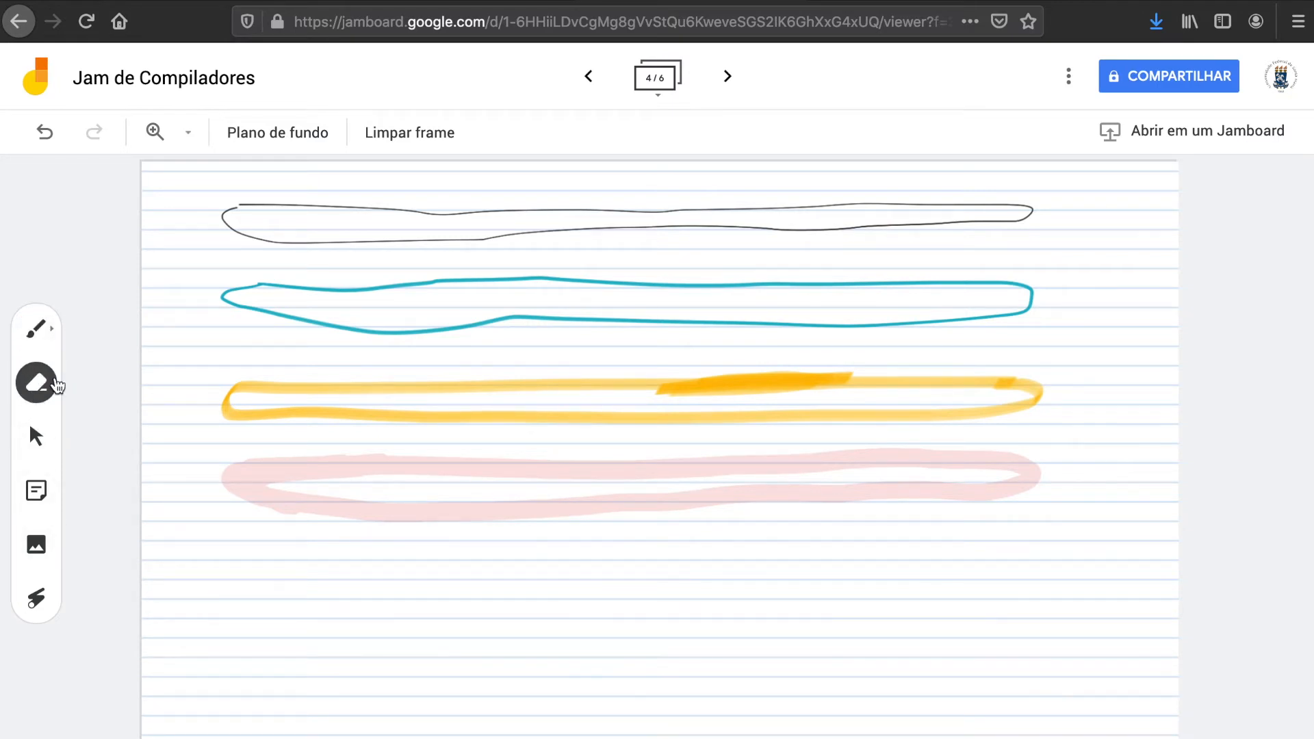
click(41, 342)
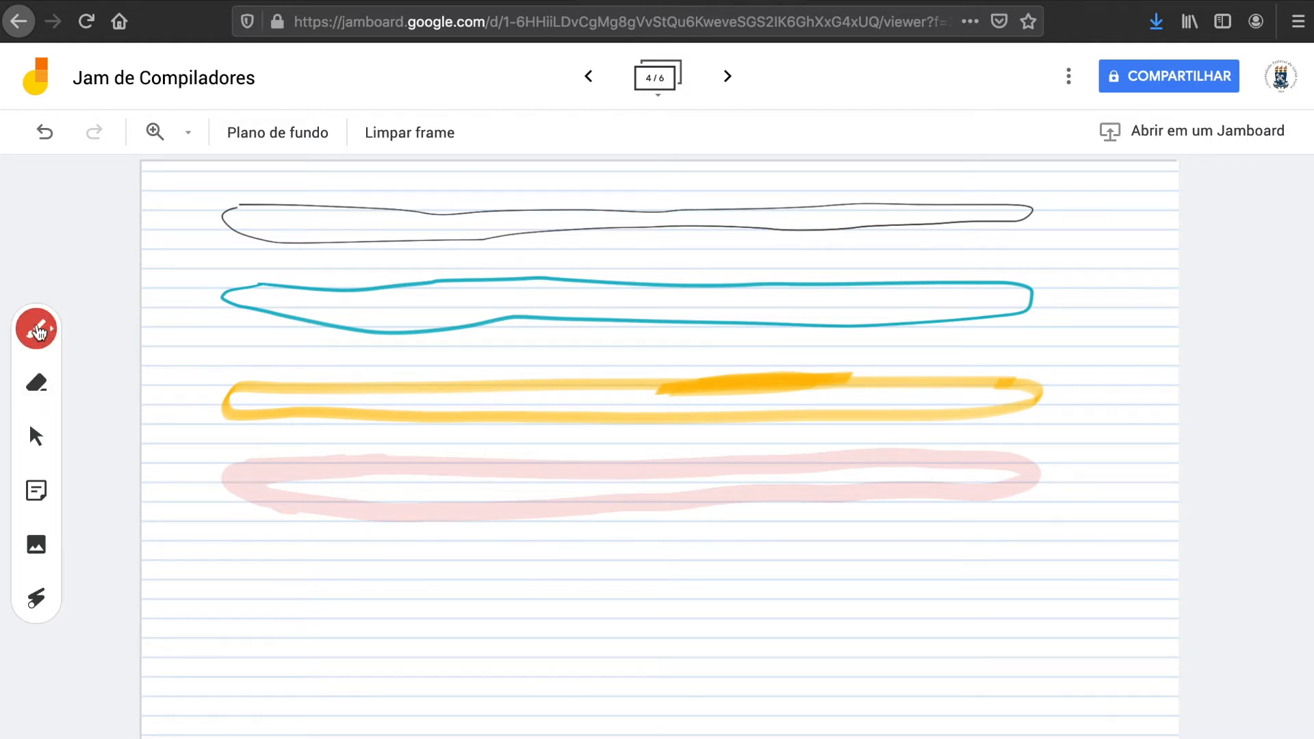
click(37, 332)
click(98, 376)
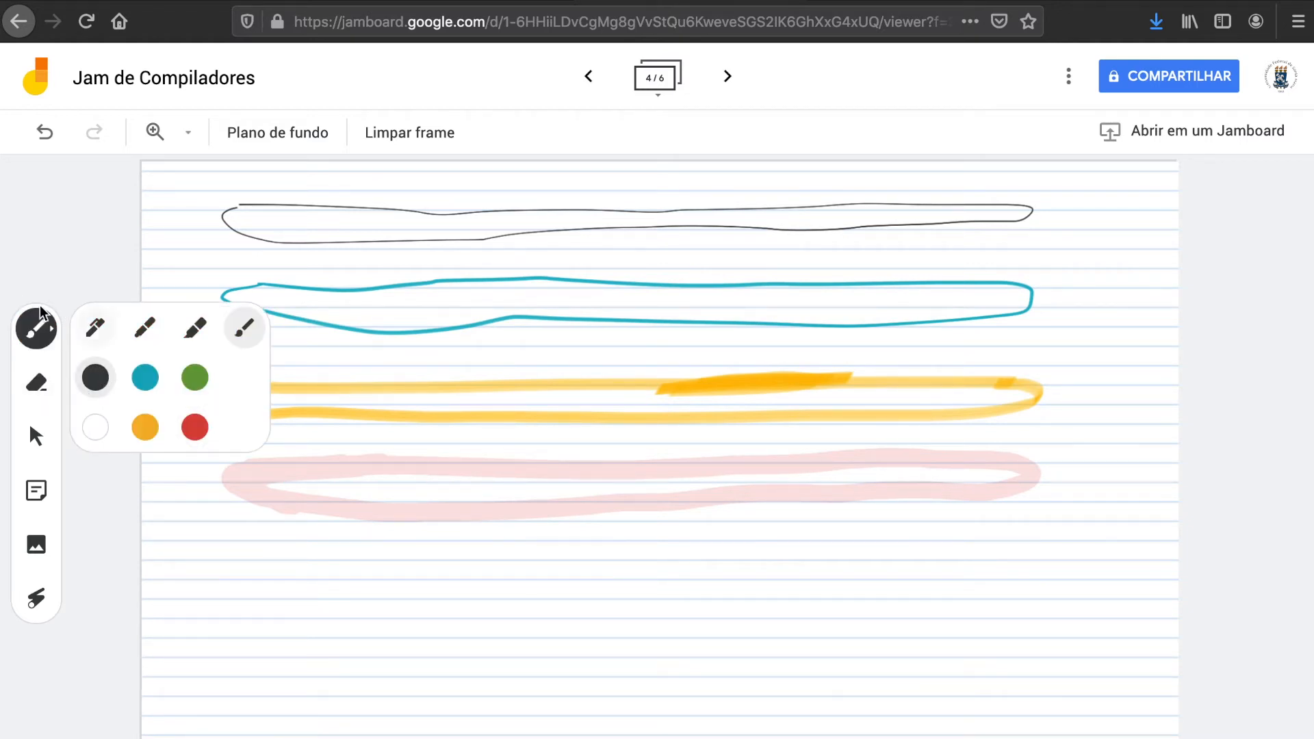
Erase the orange loop's thickened patch, the blue loop's right end, the black loop's middle and part of the red loop's upper edge.
click(41, 384)
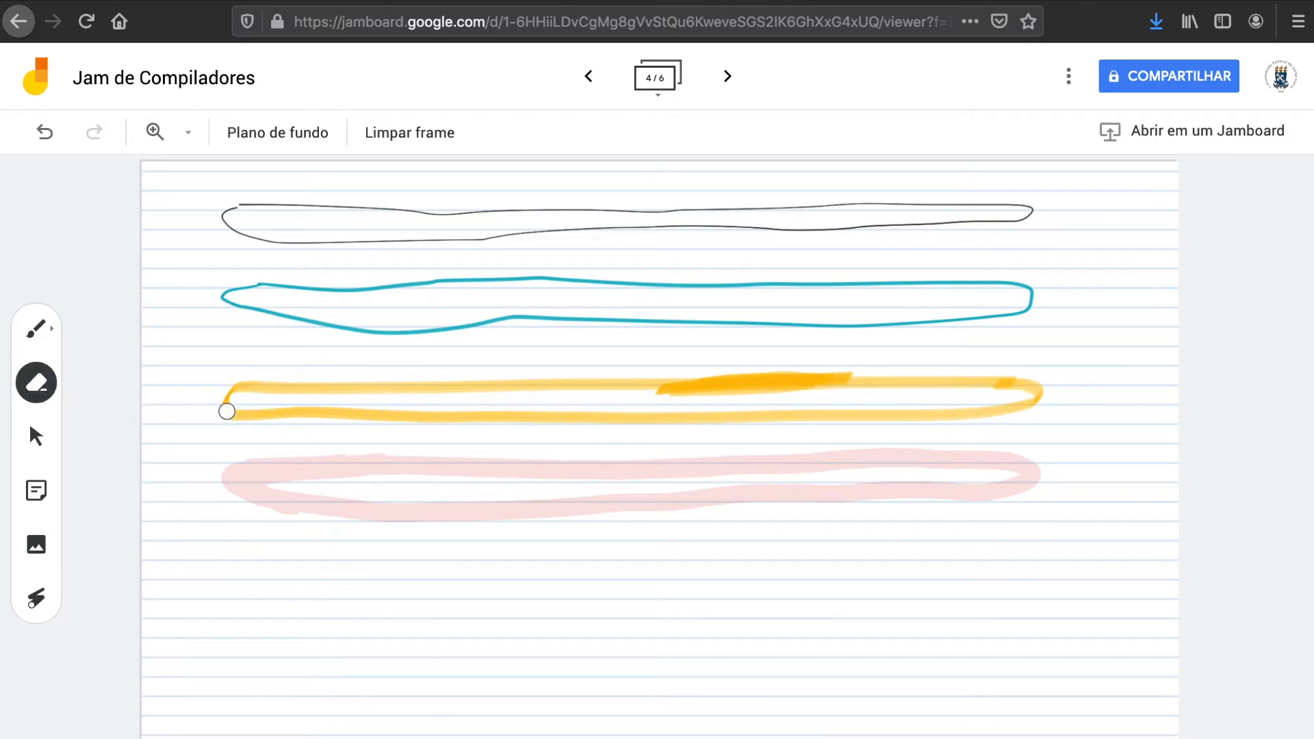
mouse_move(687, 379)
mouse_down()
mouse_move(657, 387)
mouse_move(866, 376)
mouse_move(657, 383)
mouse_move(755, 368)
mouse_move(786, 373)
mouse_move(733, 393)
mouse_move(659, 393)
mouse_up()
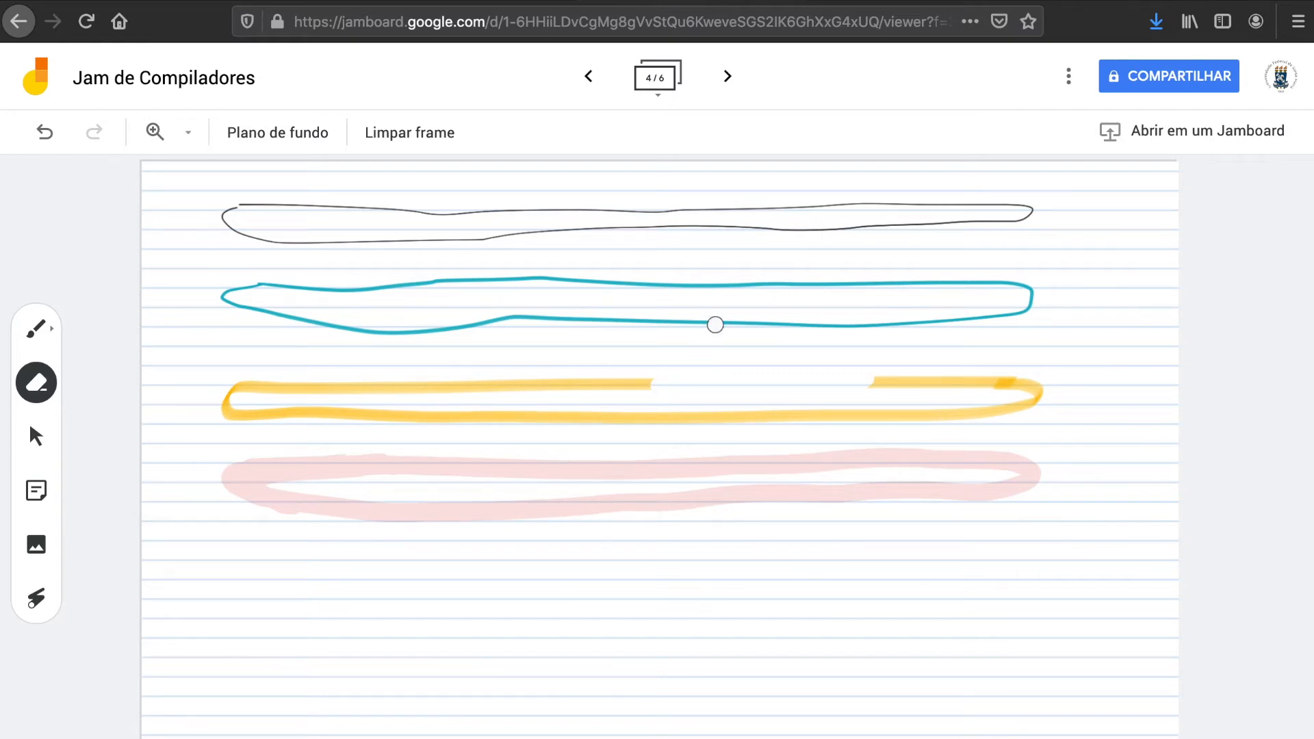
mouse_move(1009, 278)
mouse_down()
mouse_move(1013, 303)
mouse_move(1030, 293)
mouse_up()
mouse_move(601, 220)
mouse_down()
mouse_move(659, 214)
mouse_move(618, 238)
mouse_move(630, 217)
mouse_move(596, 208)
mouse_up()
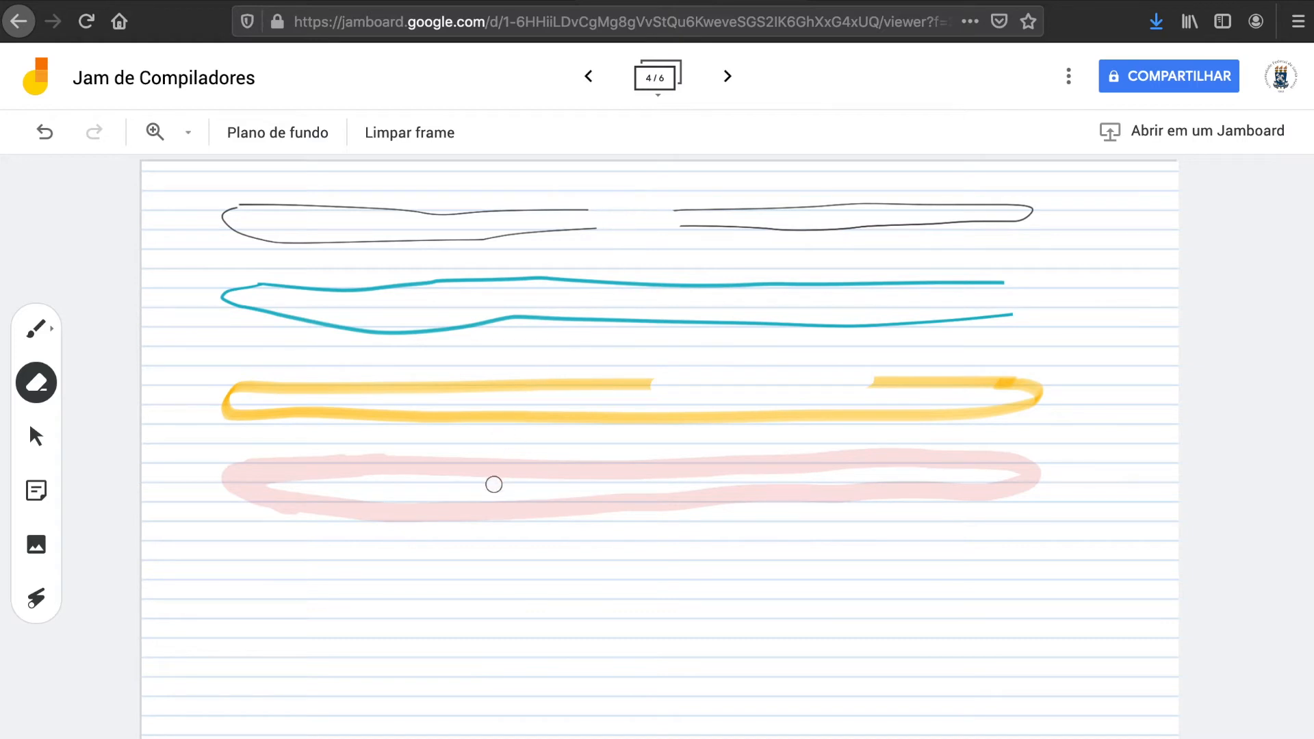
mouse_move(493, 469)
mouse_down()
mouse_move(557, 463)
mouse_move(495, 476)
mouse_up()
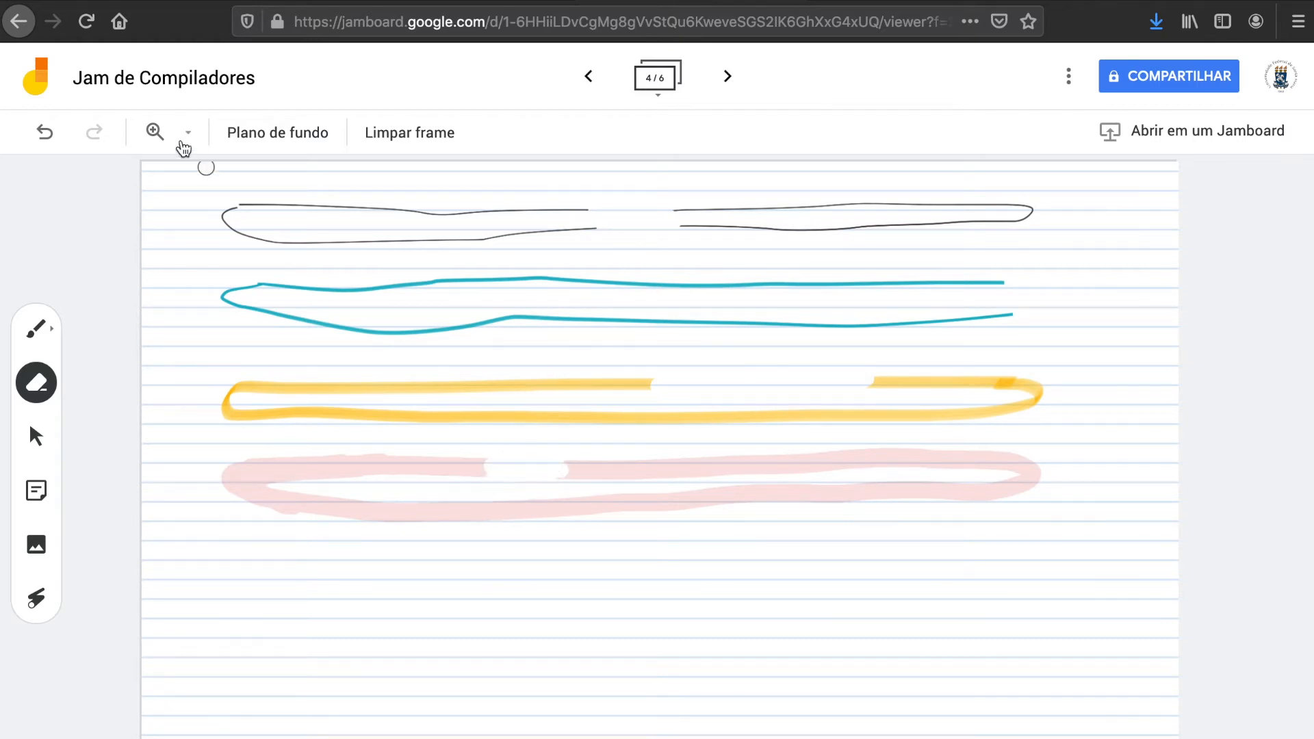
Undo the erasures in the red and black loops and redo the one in the black loop.
click(58, 136)
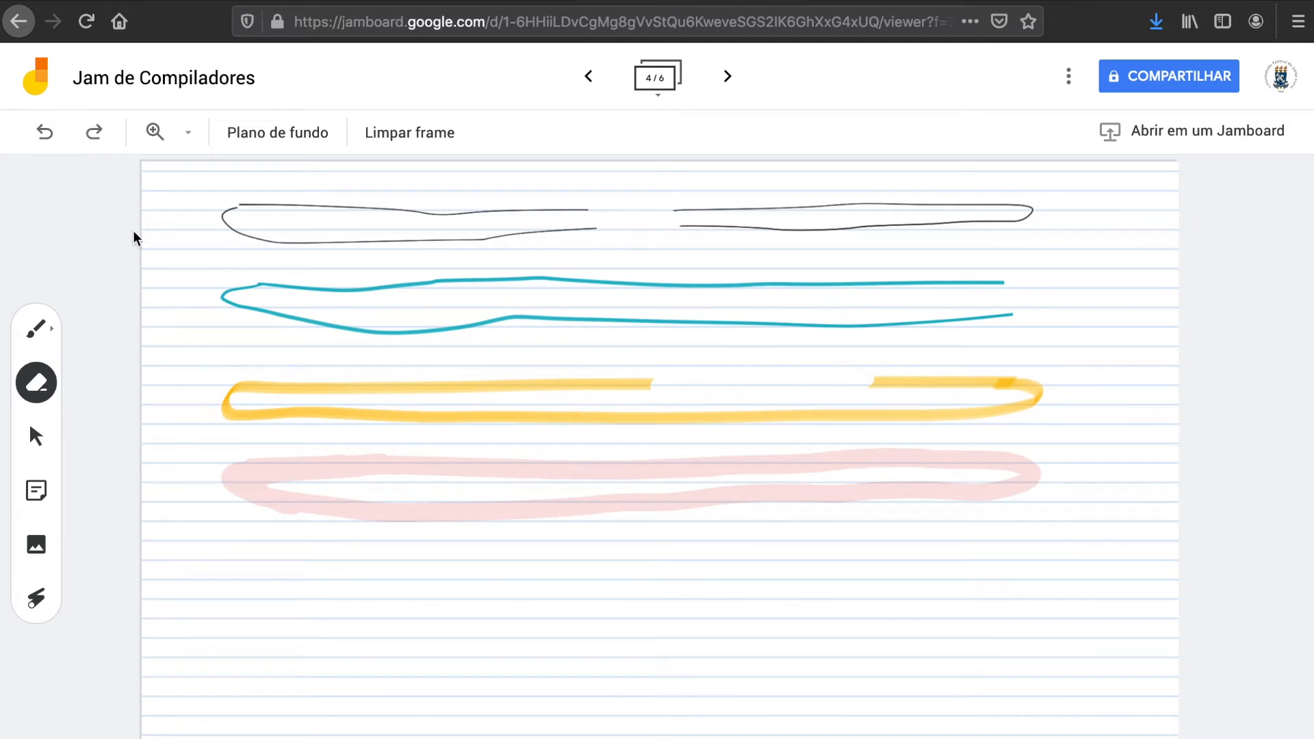
click(61, 137)
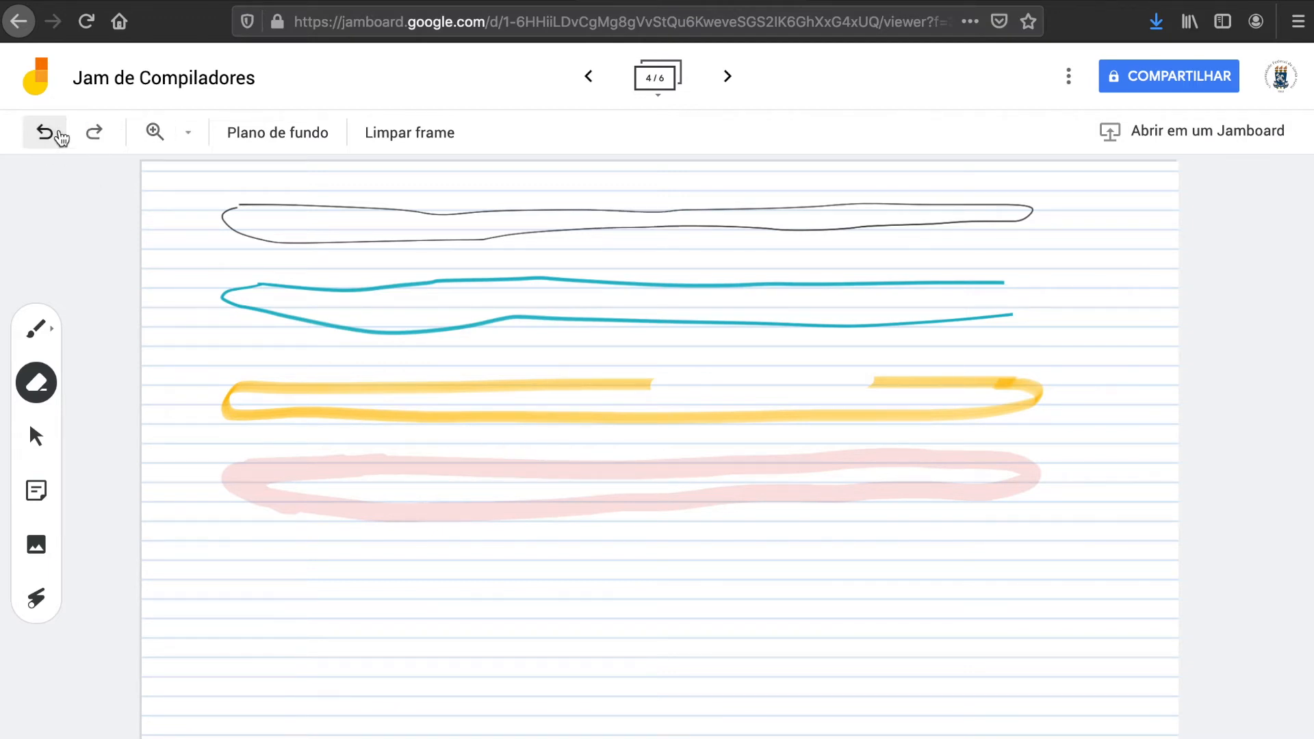
click(92, 138)
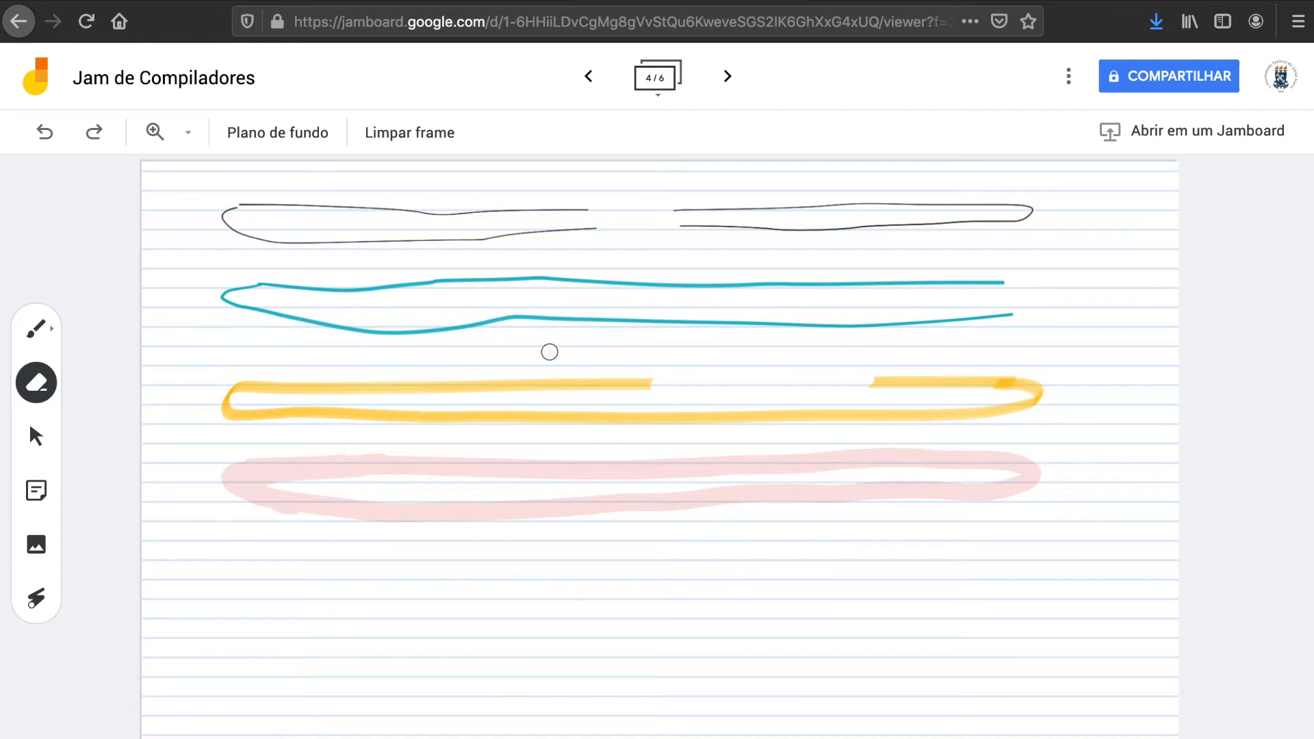
Erase more of the orange loop's upper edge to the left of its gap and switch to the selection tool.
drag(660, 384, 523, 384)
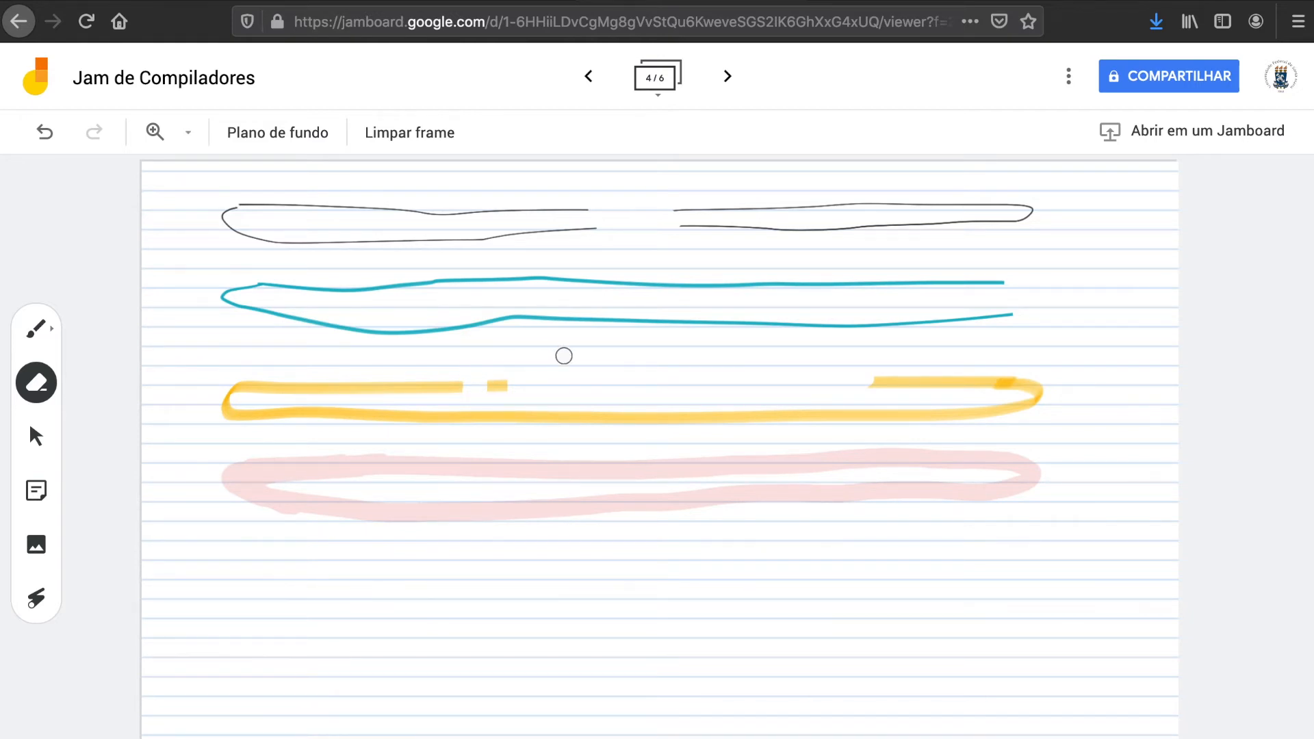
click(39, 436)
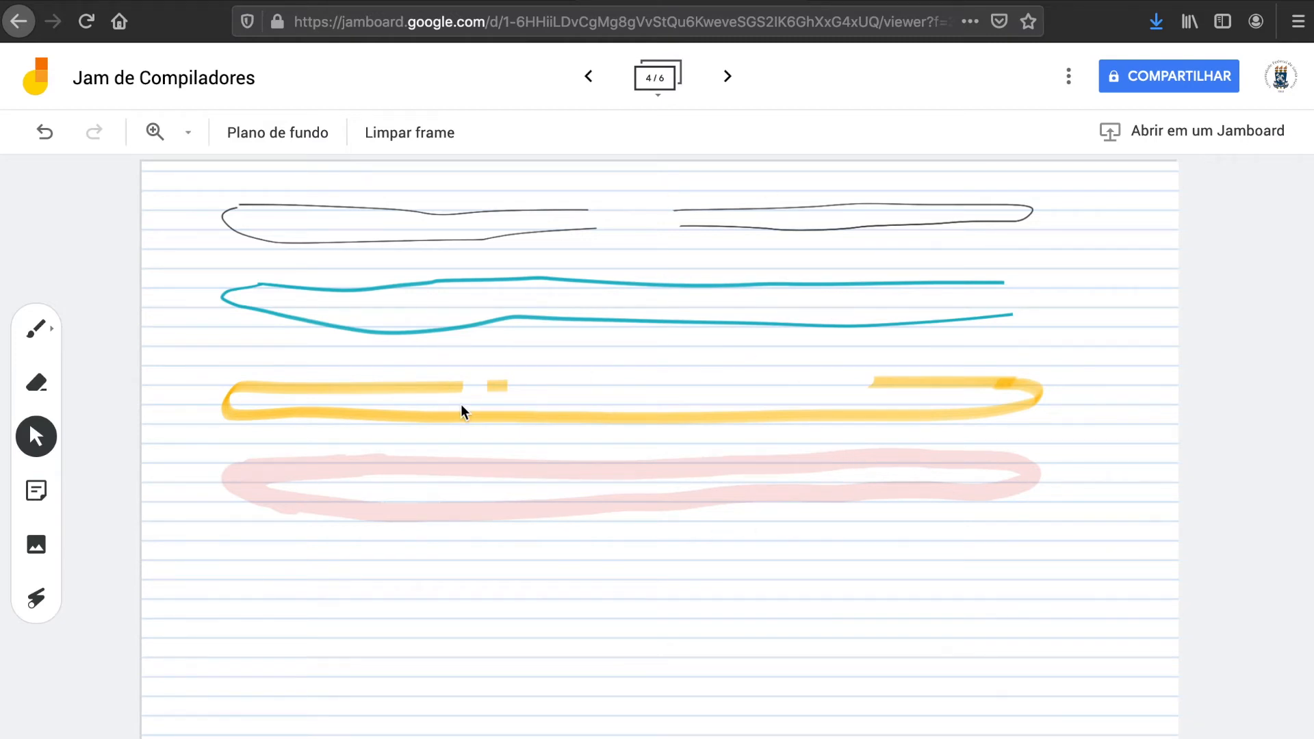
Start a new sticky note and preview it in green, blue, pink, orange and without a background colour.
click(39, 491)
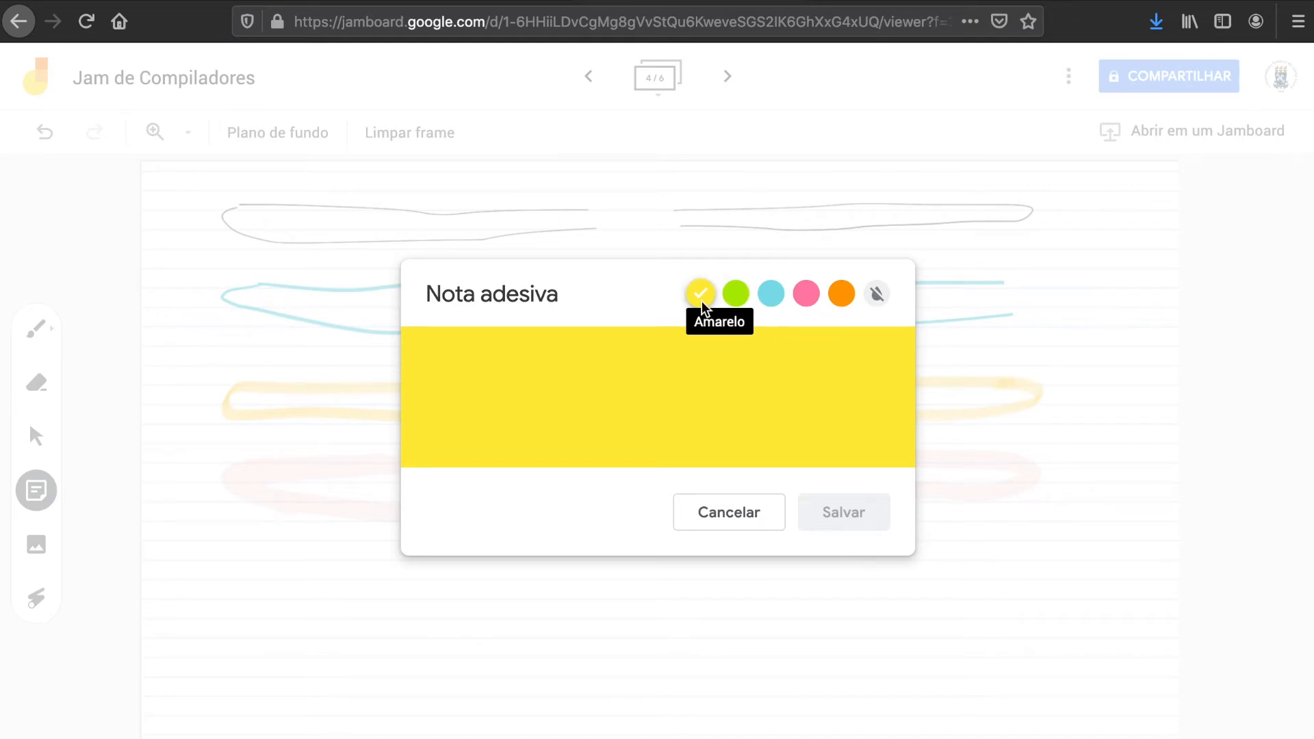
click(736, 296)
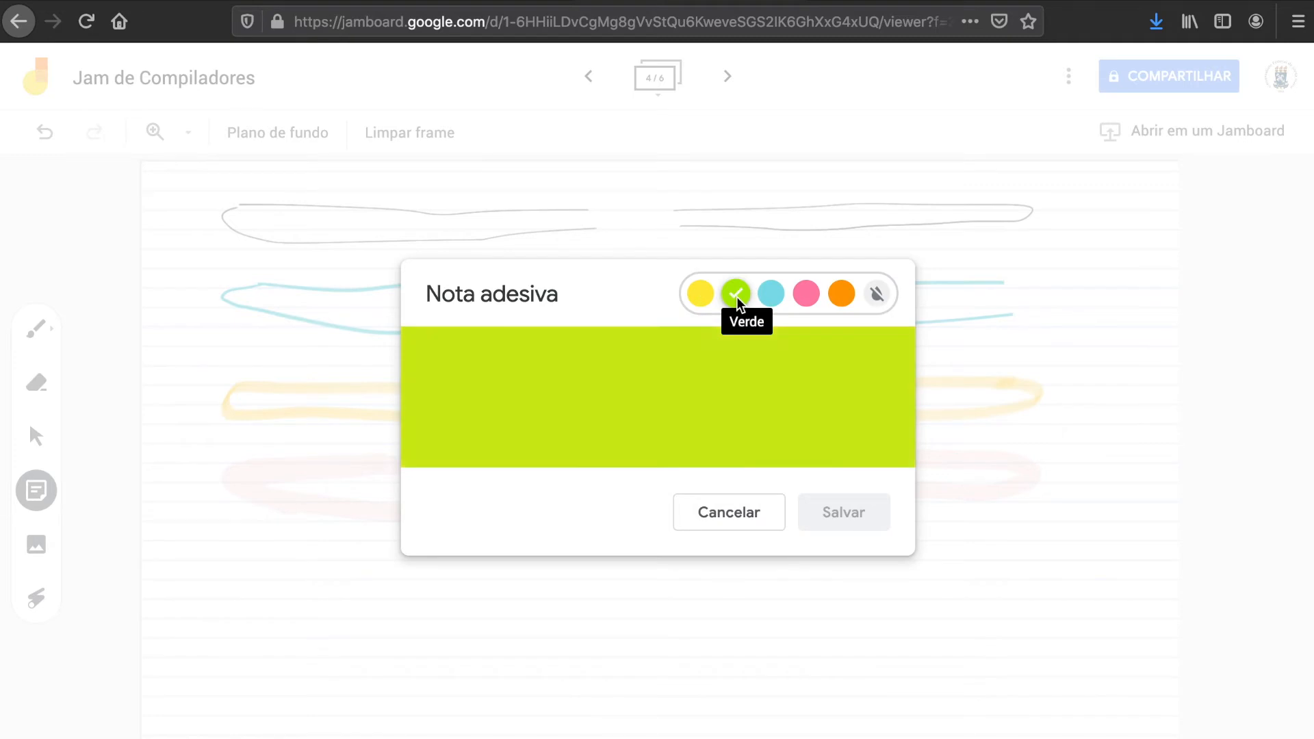
click(770, 294)
click(807, 294)
click(843, 293)
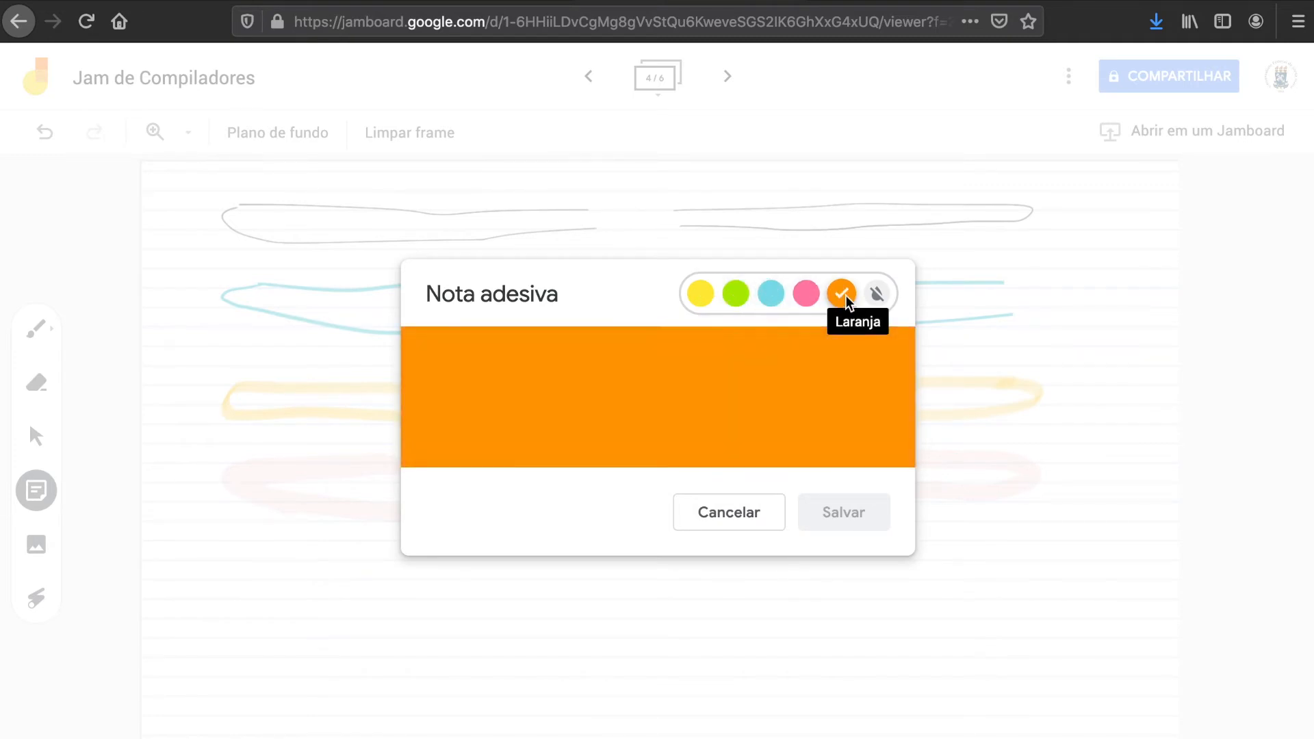
click(877, 295)
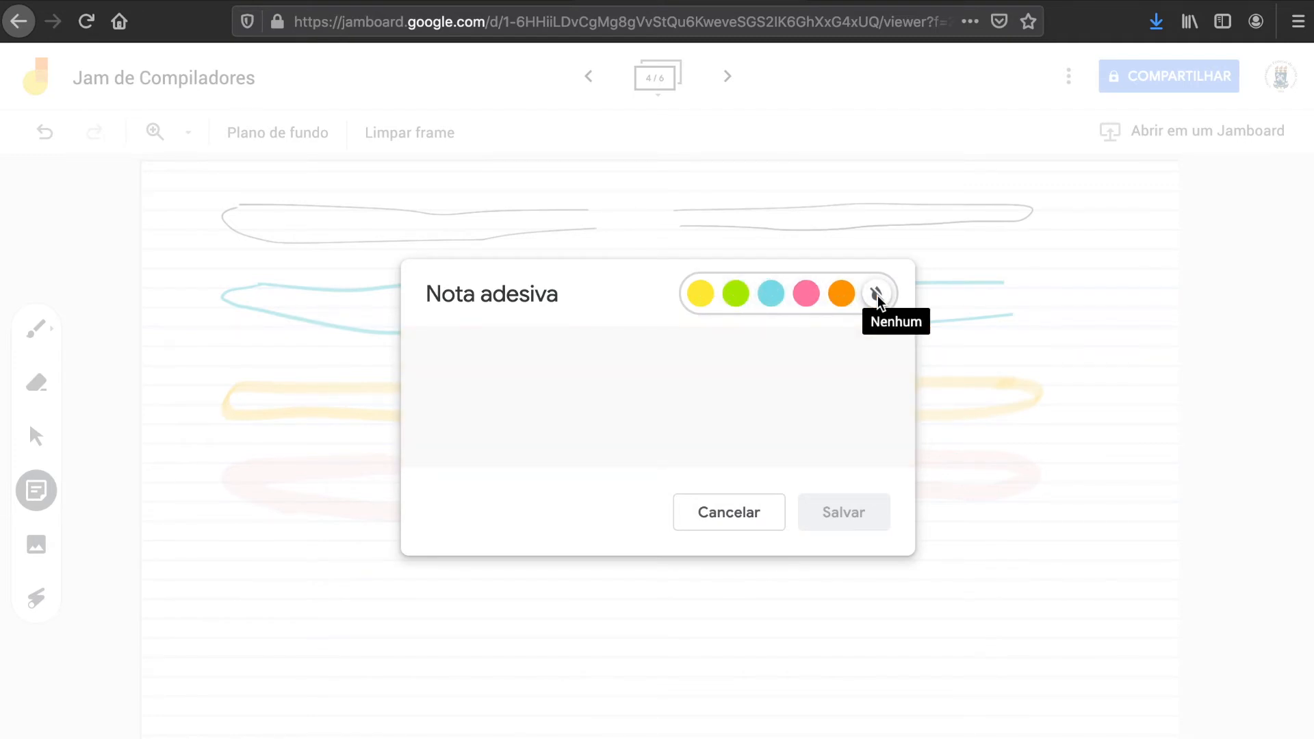
Make the sticky note yellow with the text "Cabeça" and save it to the frame.
click(699, 294)
click(689, 402)
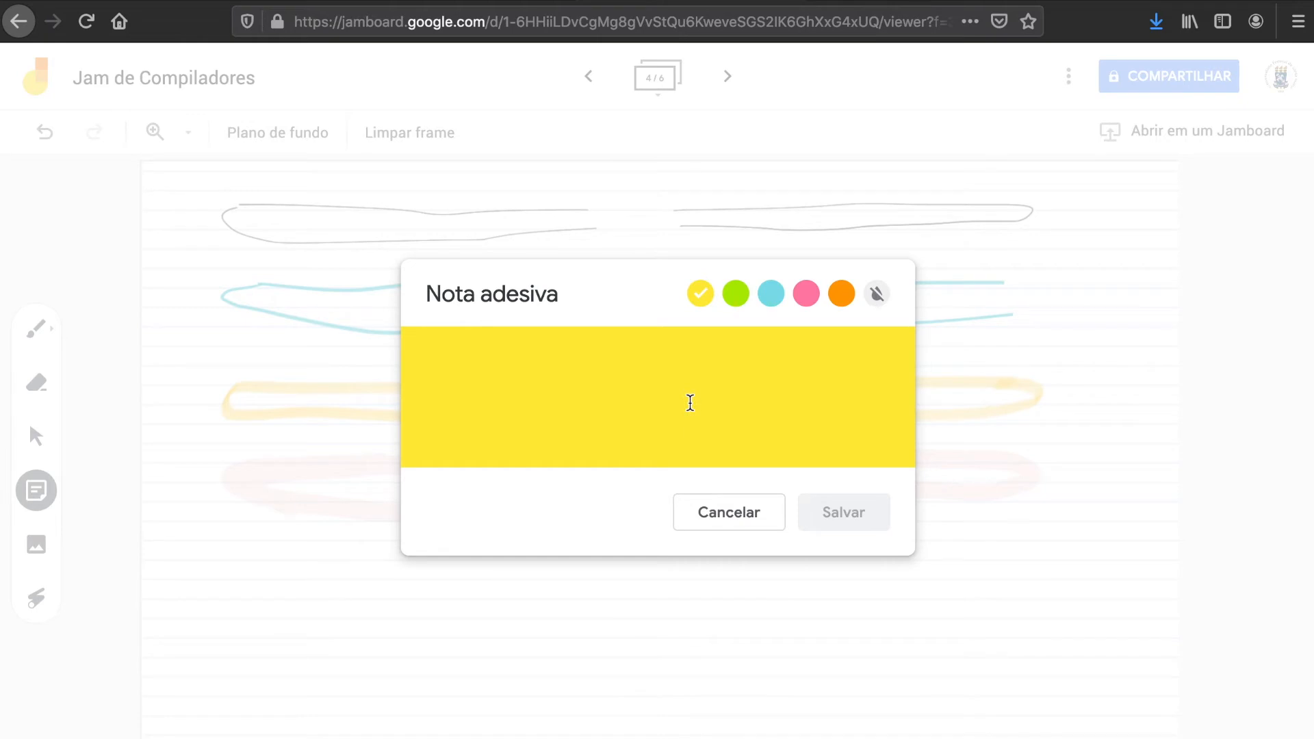
text(Cabeça)
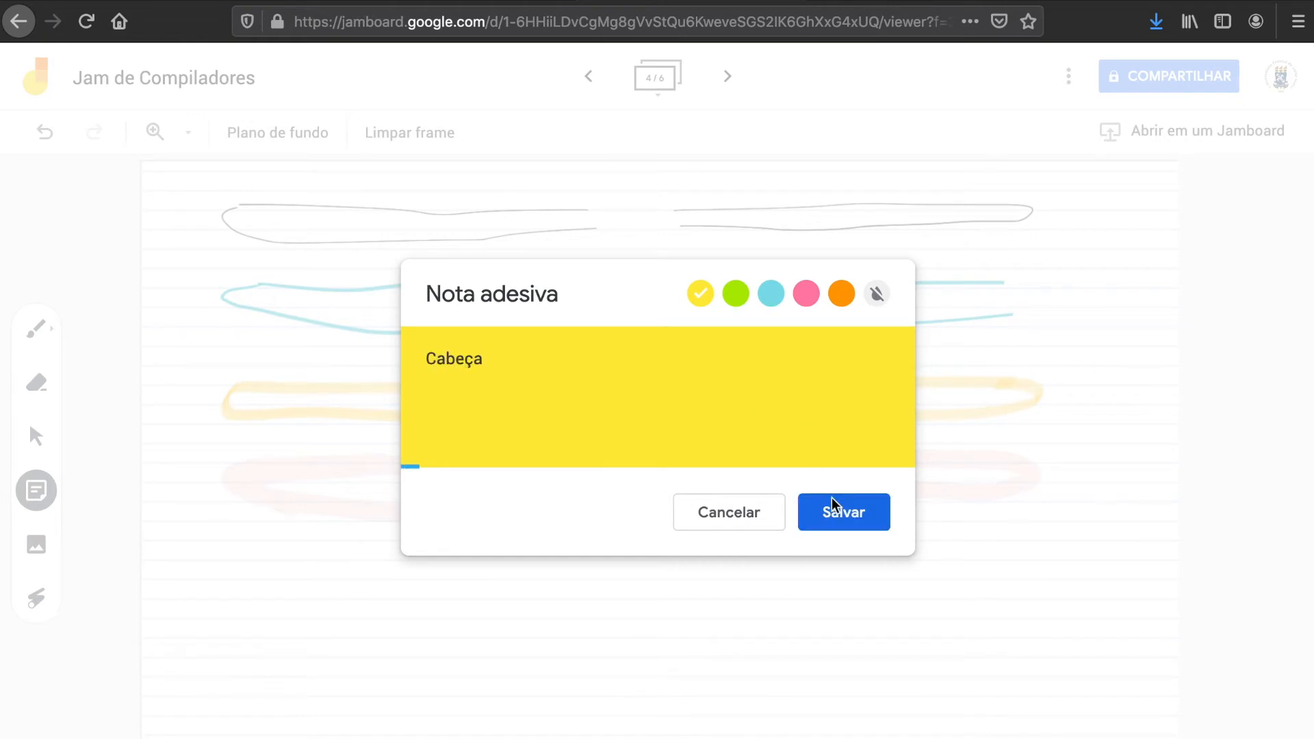
click(840, 506)
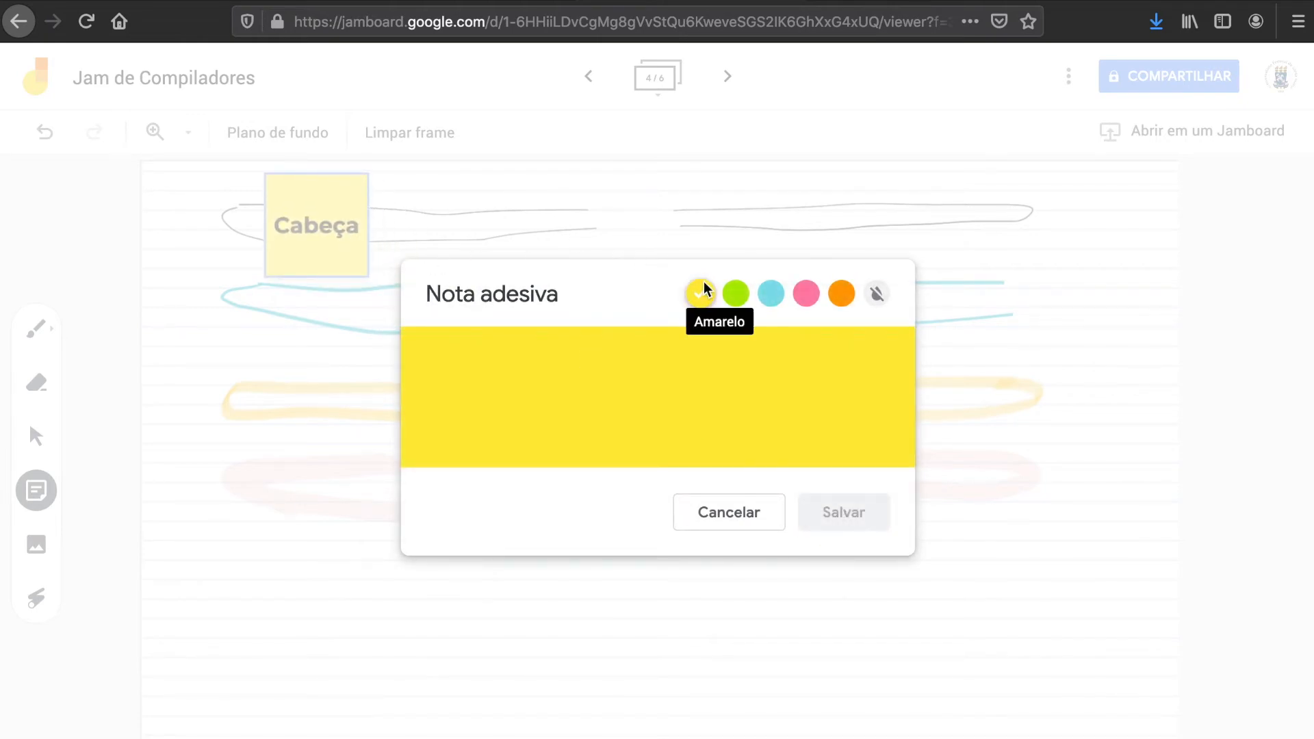
Make the new sticky note green with the text "Corpo" and save it to the frame.
click(732, 293)
click(704, 367)
text(Corpo)
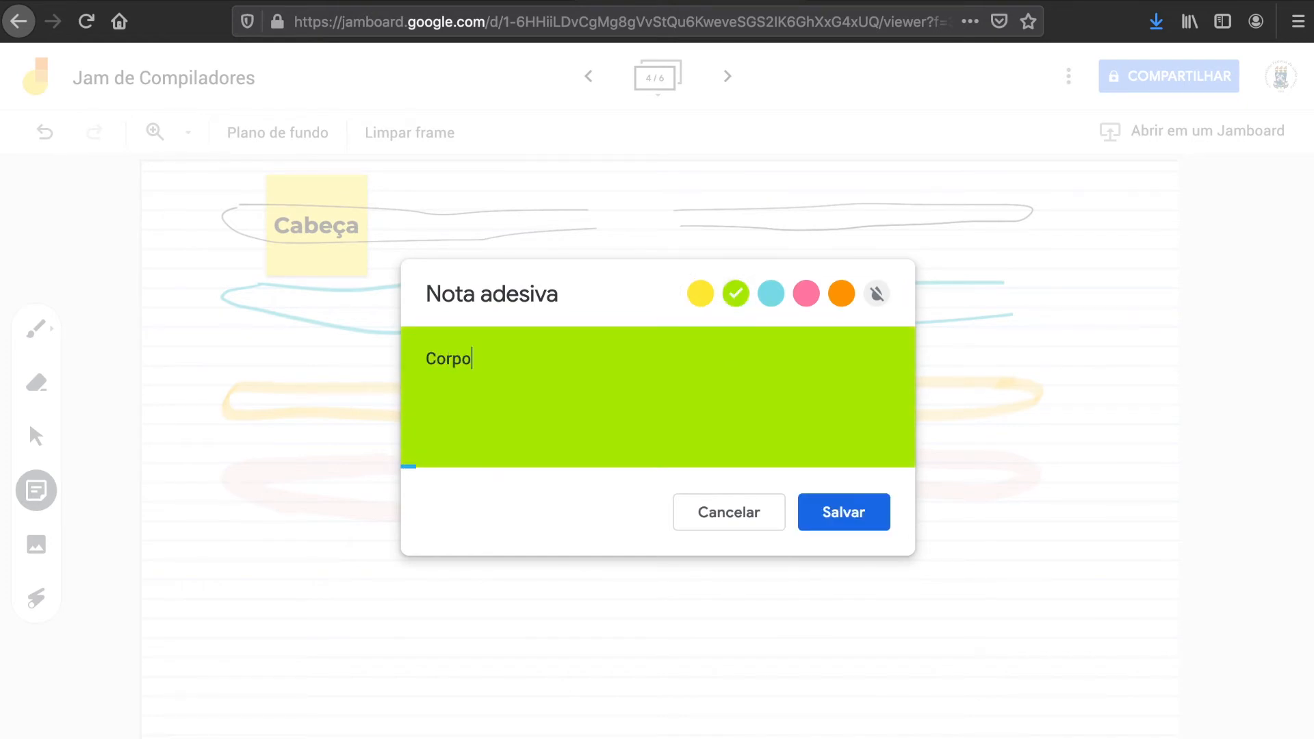
click(880, 513)
Add a pink sticky note with the text "Joelho" to the frame.
click(811, 294)
click(724, 371)
text(Joelho)
click(871, 514)
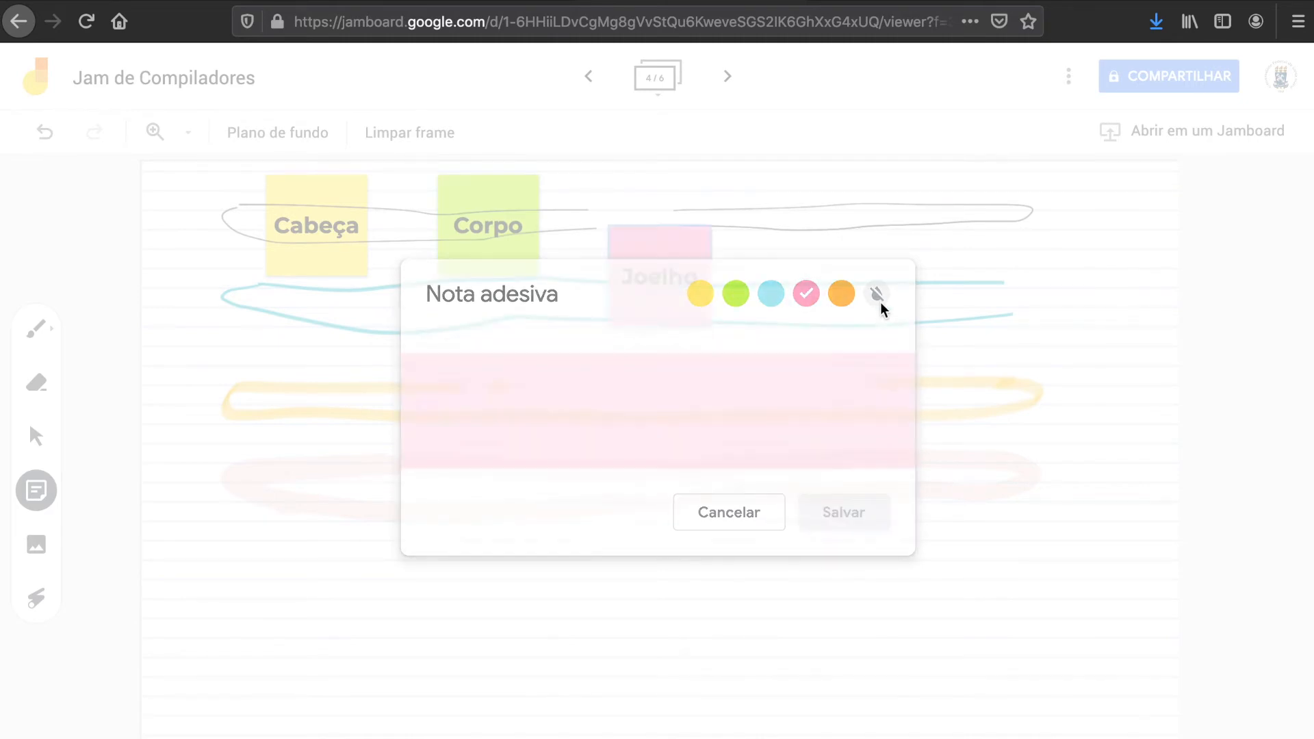
Add a sticky note without a background colour reading "Pé" and close the note dialog.
click(880, 296)
click(801, 381)
text(P)
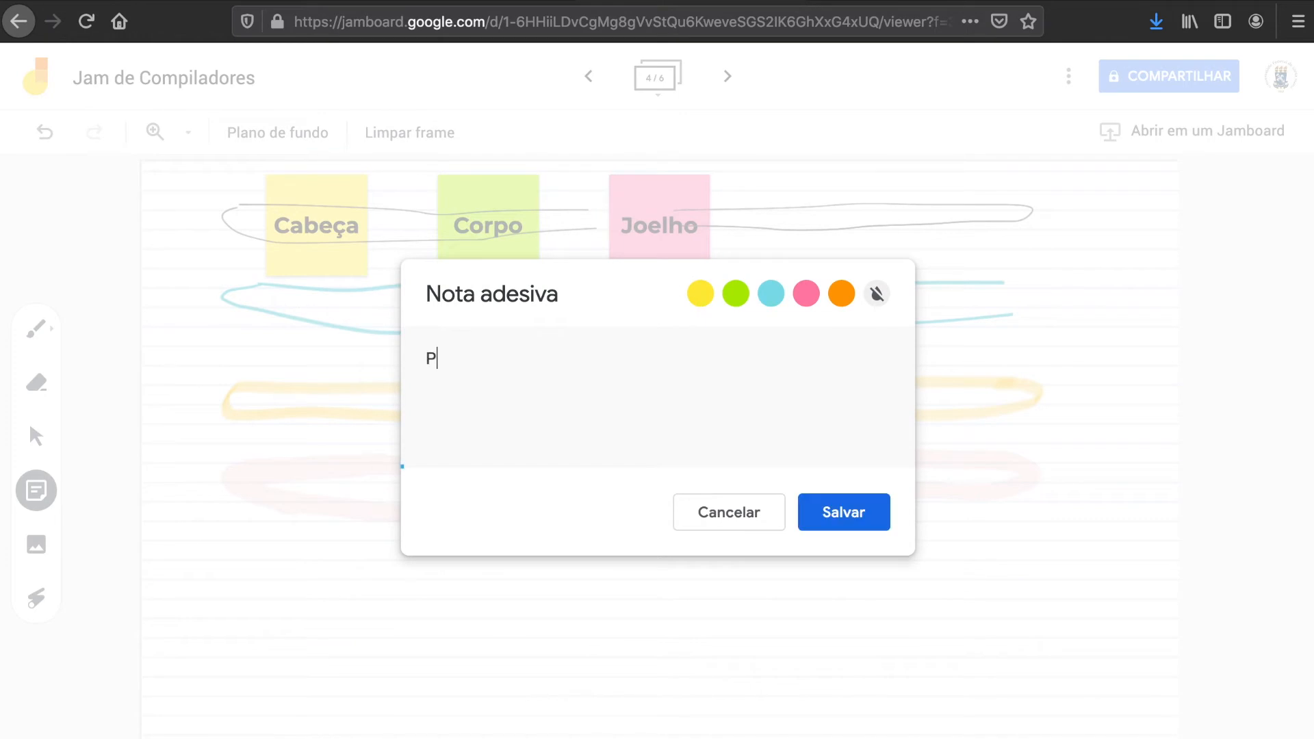
text(é)
click(854, 507)
click(1040, 430)
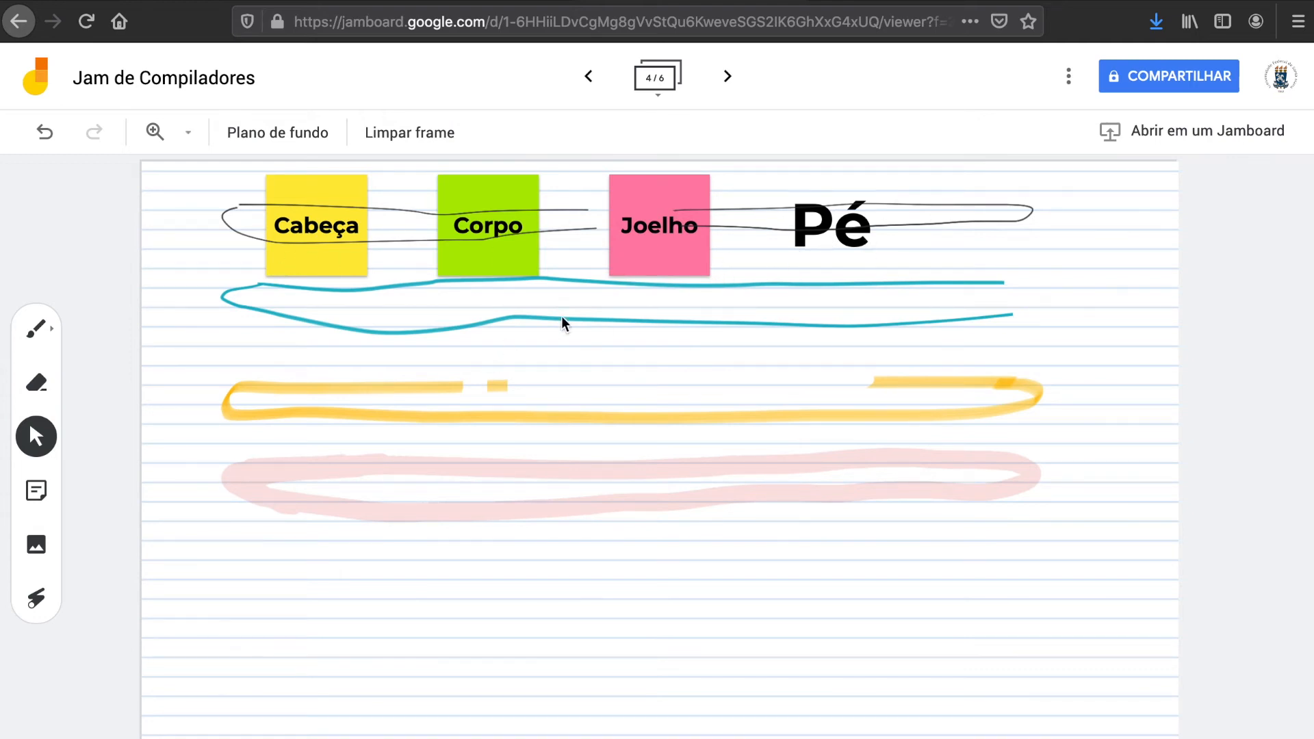
Open the existing "Pé" note for editing and save it again.
click(827, 235)
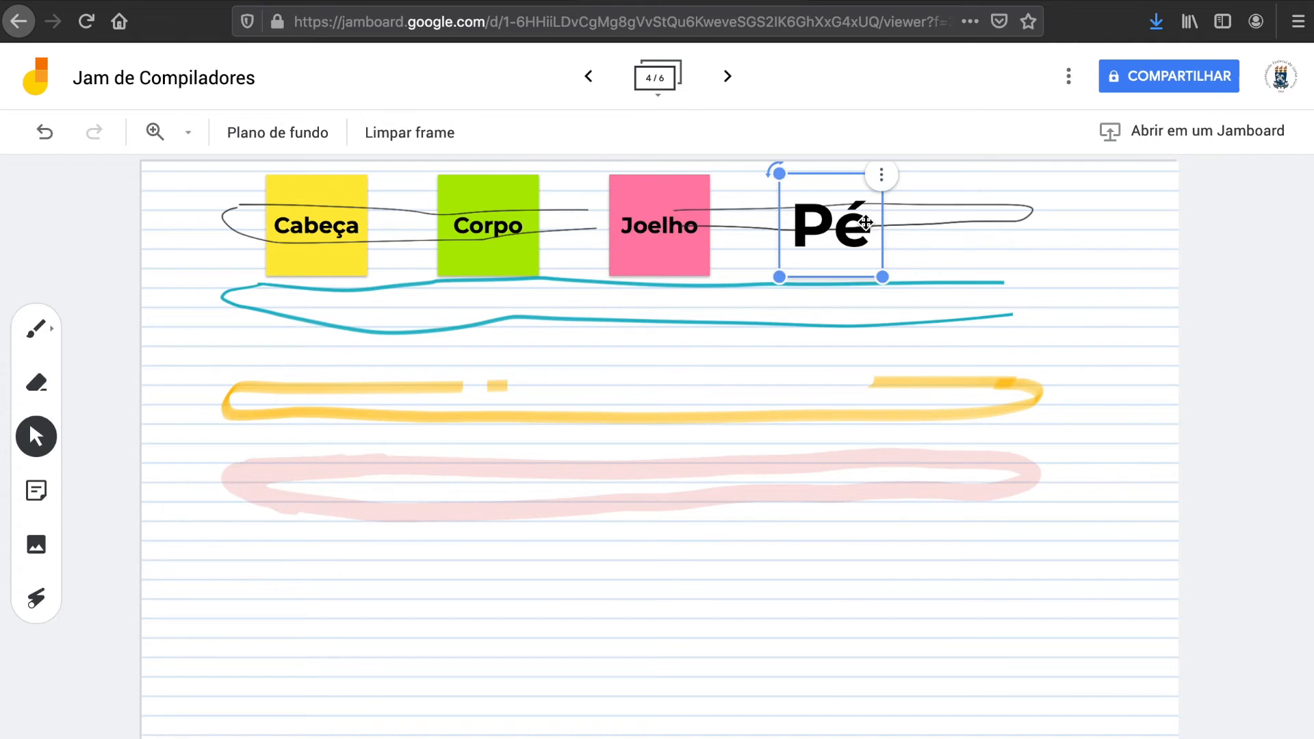
click(47, 491)
click(996, 292)
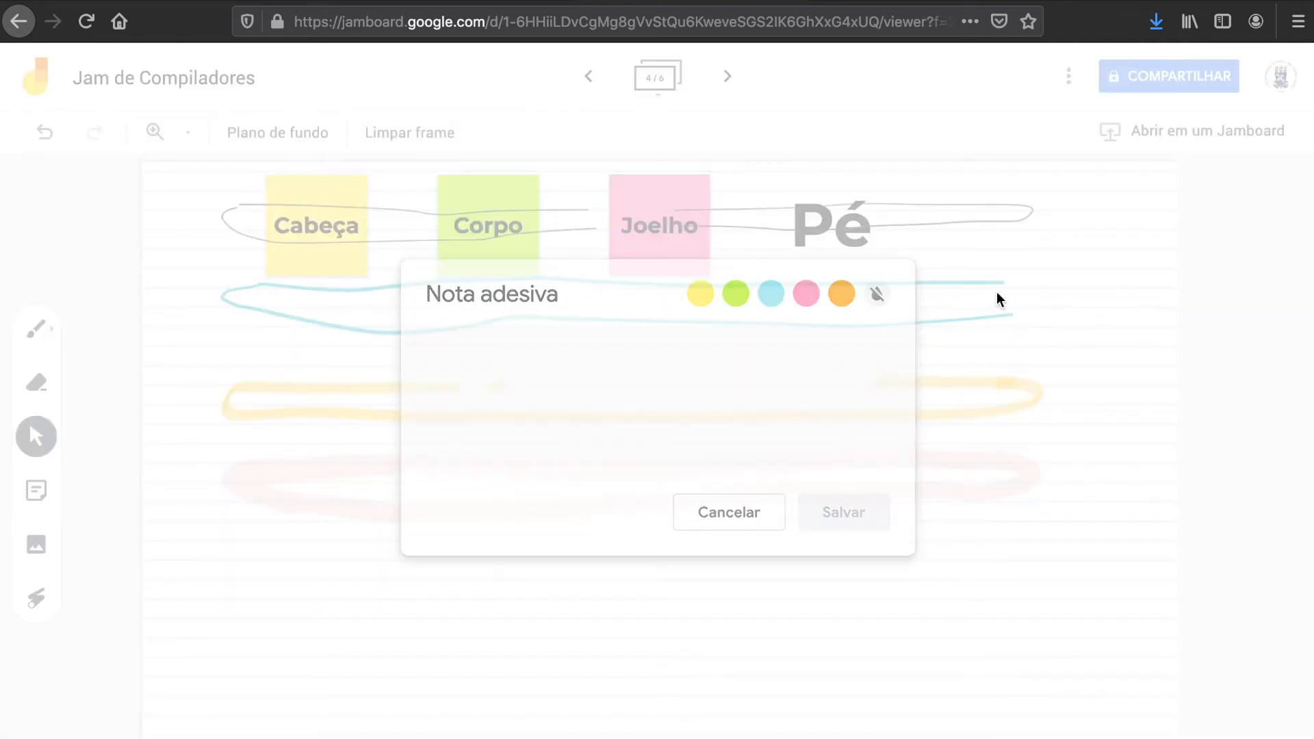
click(851, 226)
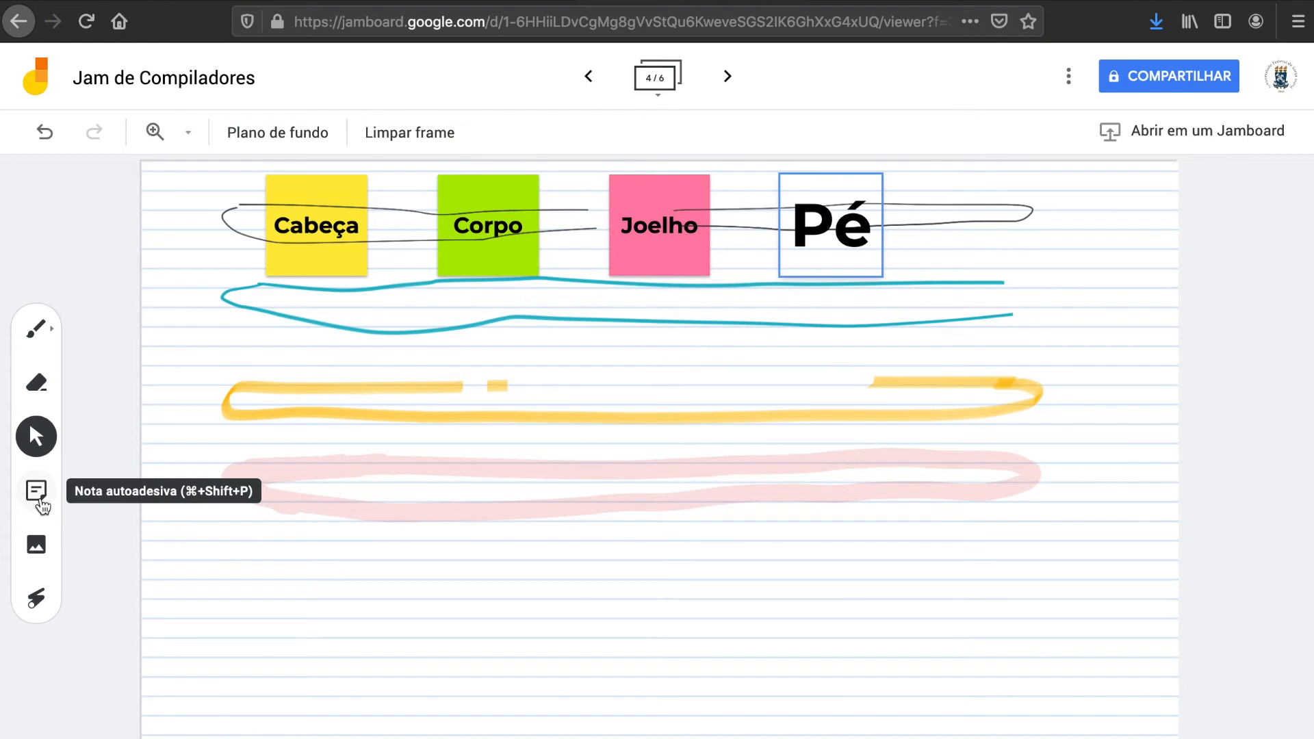
double_click(854, 225)
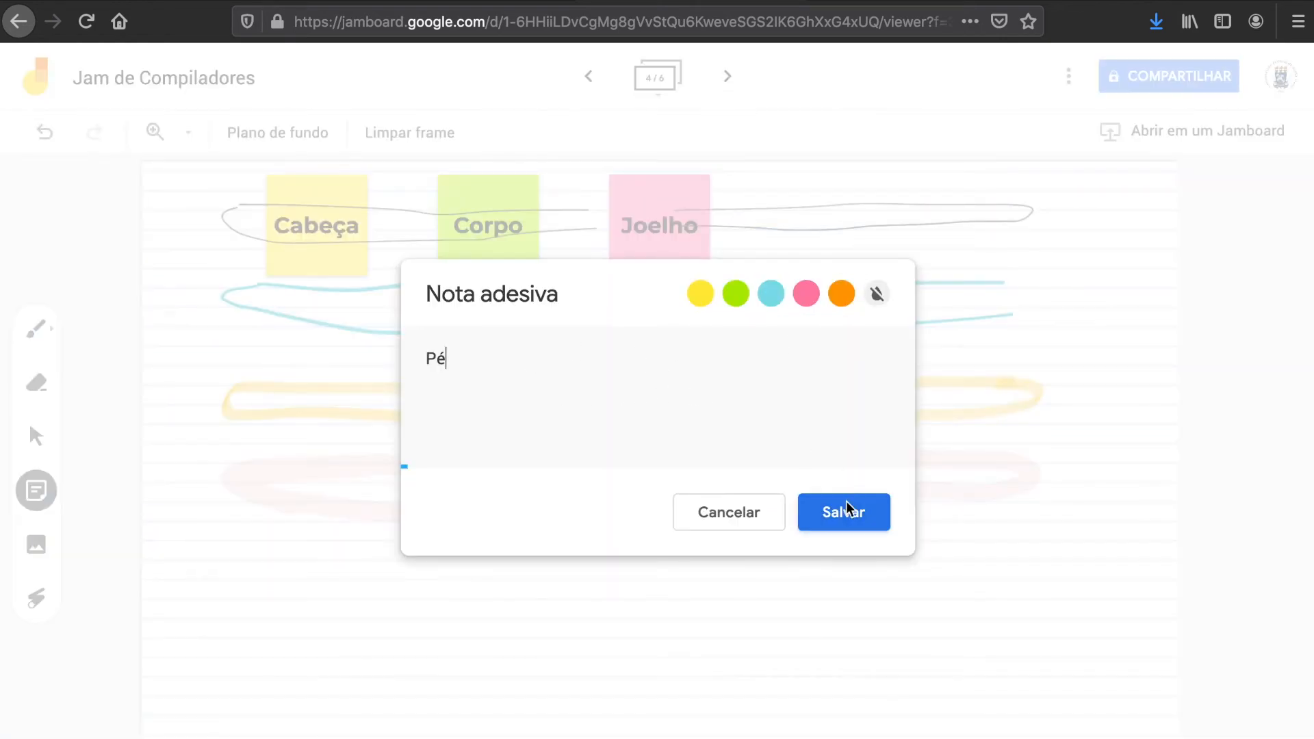
click(864, 510)
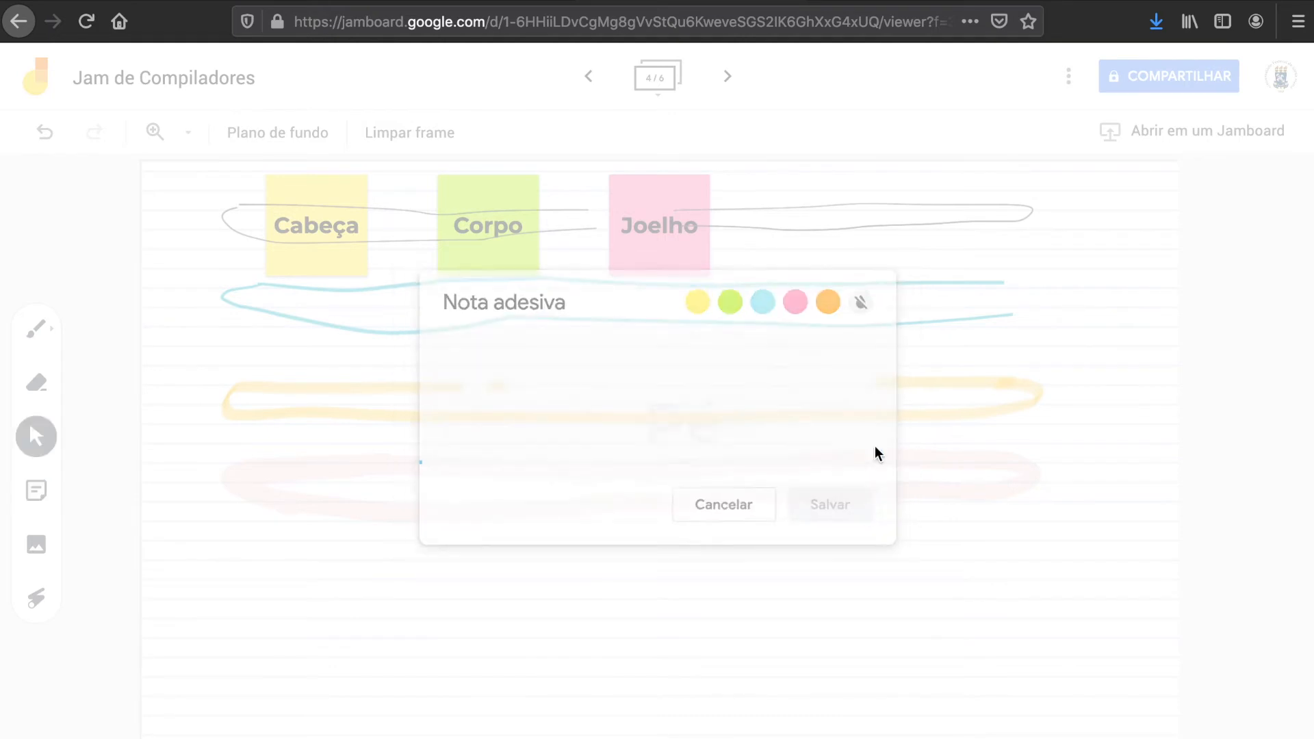
Spread out the notes, placing Cabeça, Joelho and Pé below the red loop and Corpo beyond the right end of the blue strokes.
click(855, 227)
mouse_move(853, 219)
mouse_down()
mouse_move(839, 322)
mouse_move(903, 519)
mouse_move(954, 506)
mouse_up()
click(38, 436)
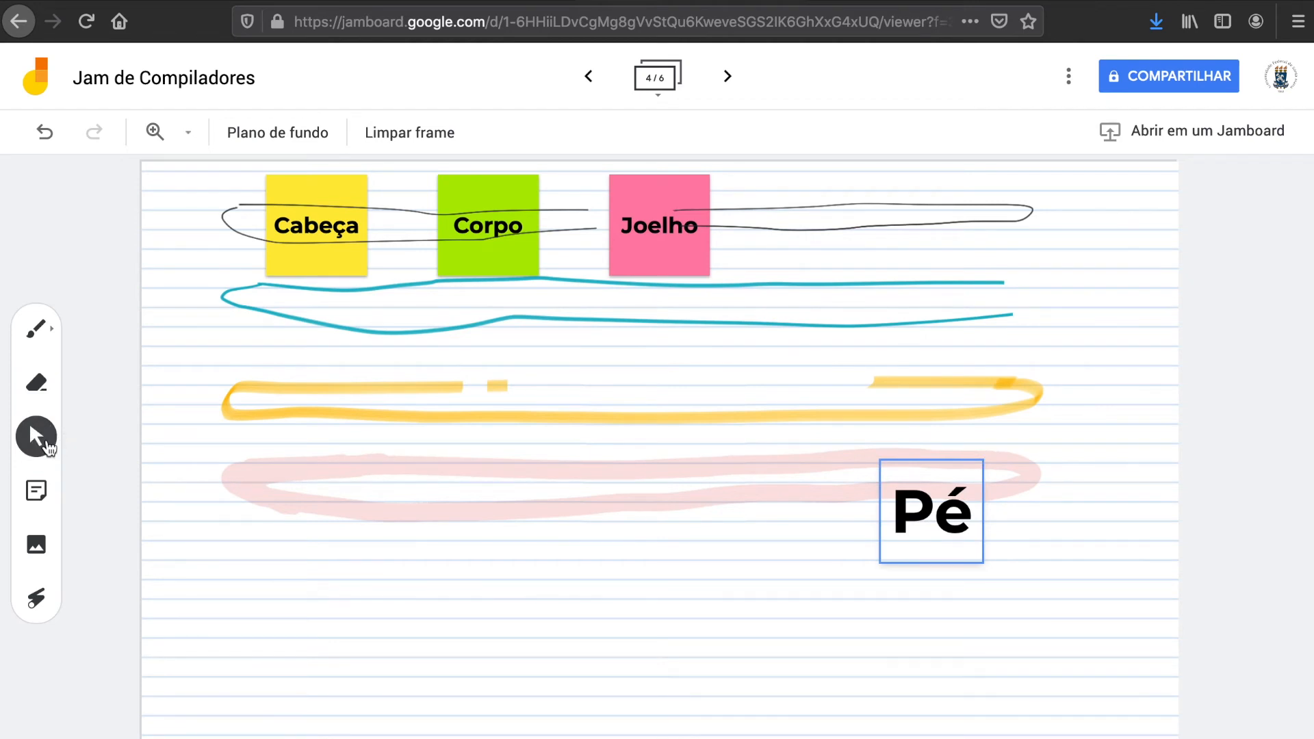
drag(301, 259, 235, 566)
drag(454, 205, 1078, 246)
drag(684, 205, 626, 589)
drag(932, 512, 952, 590)
click(368, 286)
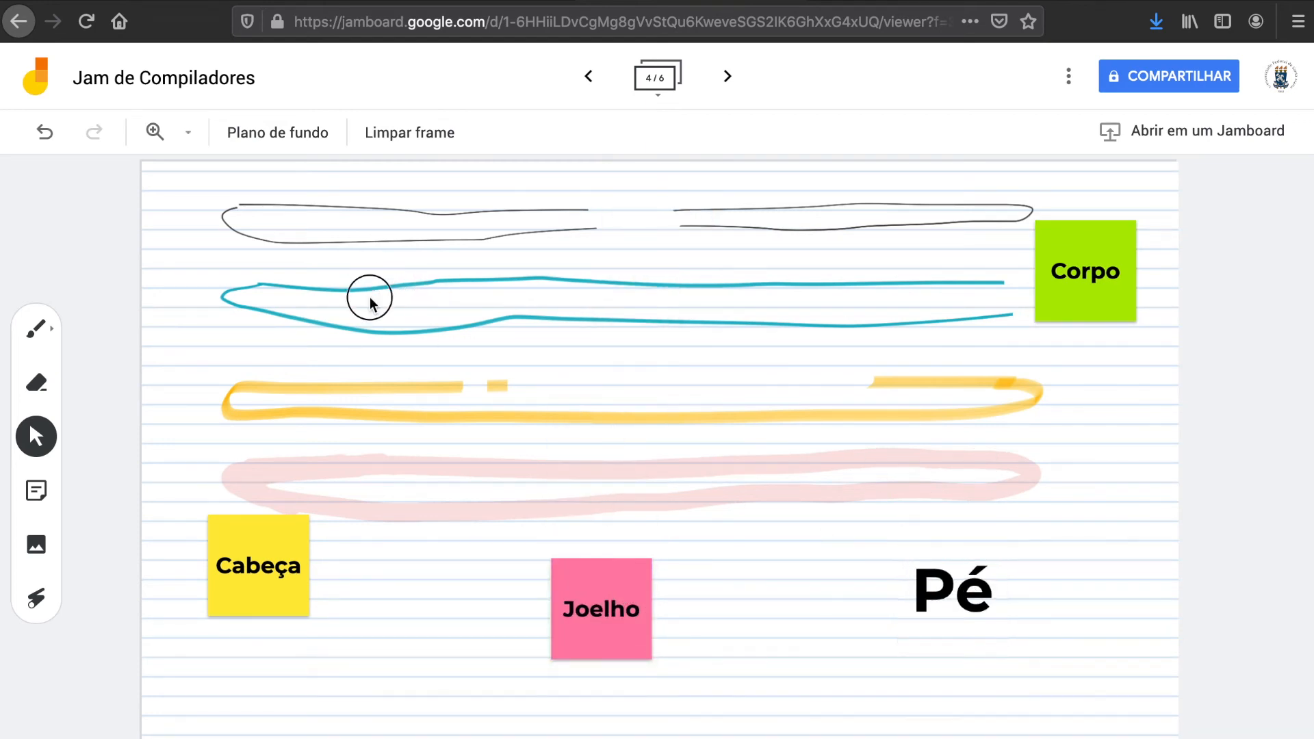
click(54, 332)
click(53, 333)
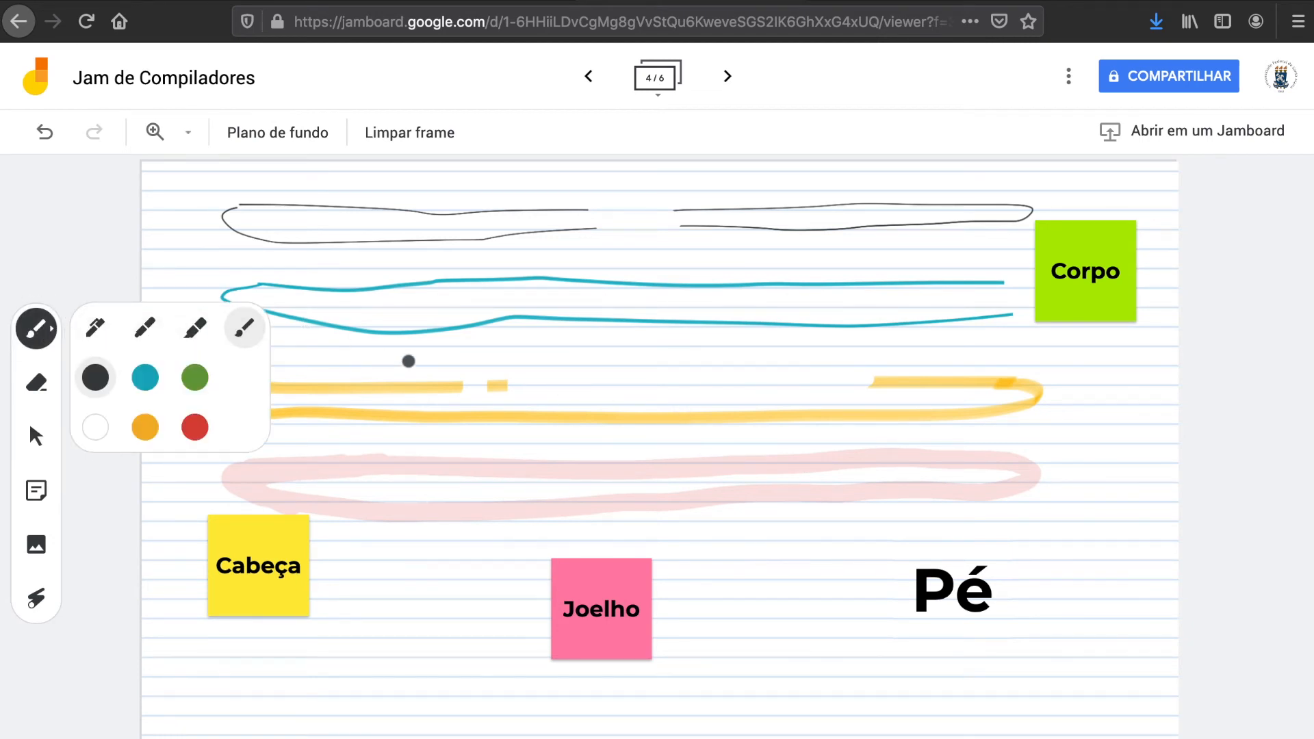
click(37, 438)
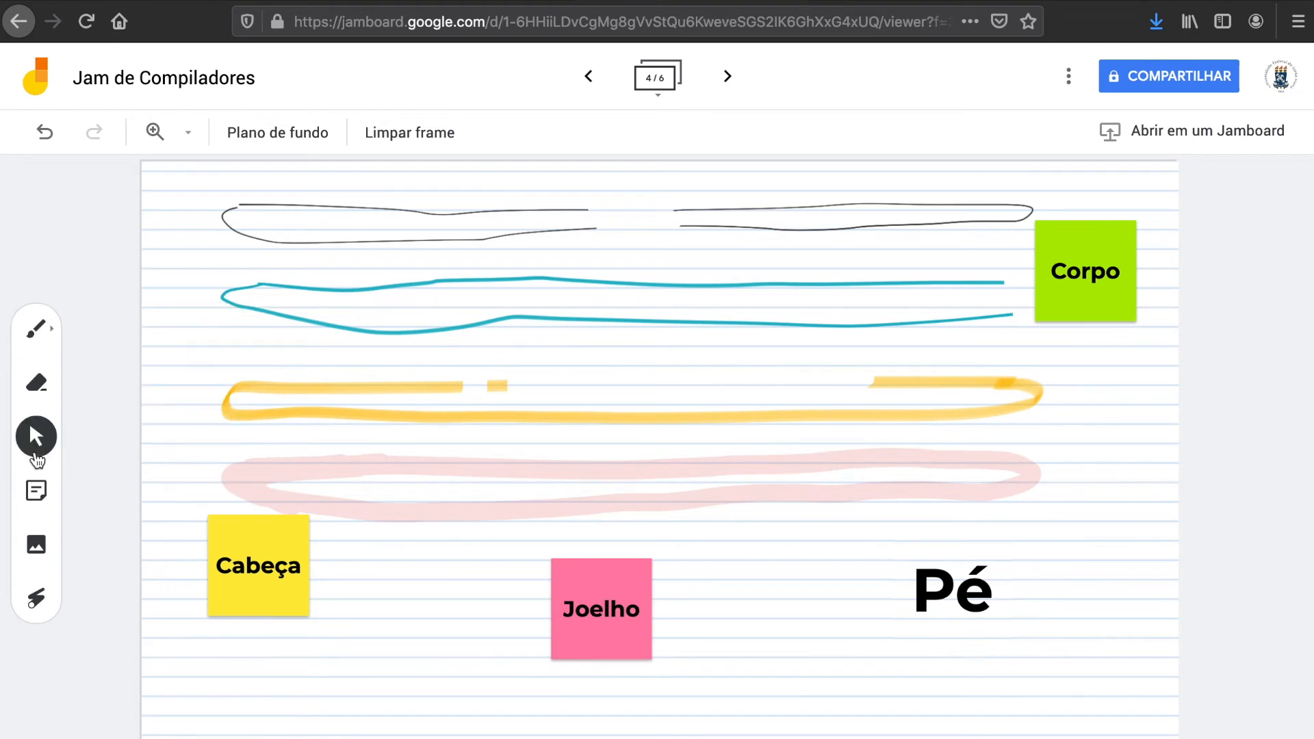
Move the Cabeça and Joelho notes up onto the blue loop and rotate Joelho roughly a quarter turn counterclockwise.
drag(233, 558, 258, 315)
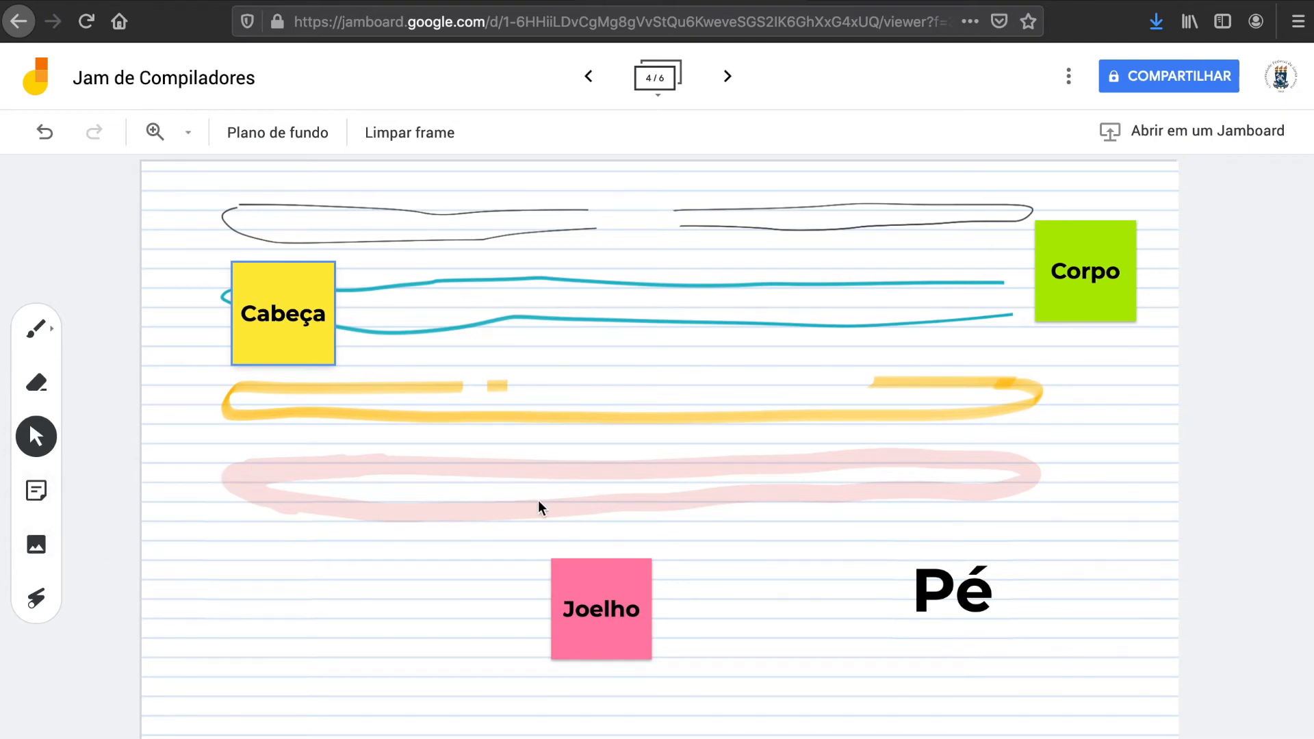
drag(593, 576, 666, 328)
drag(608, 285, 607, 405)
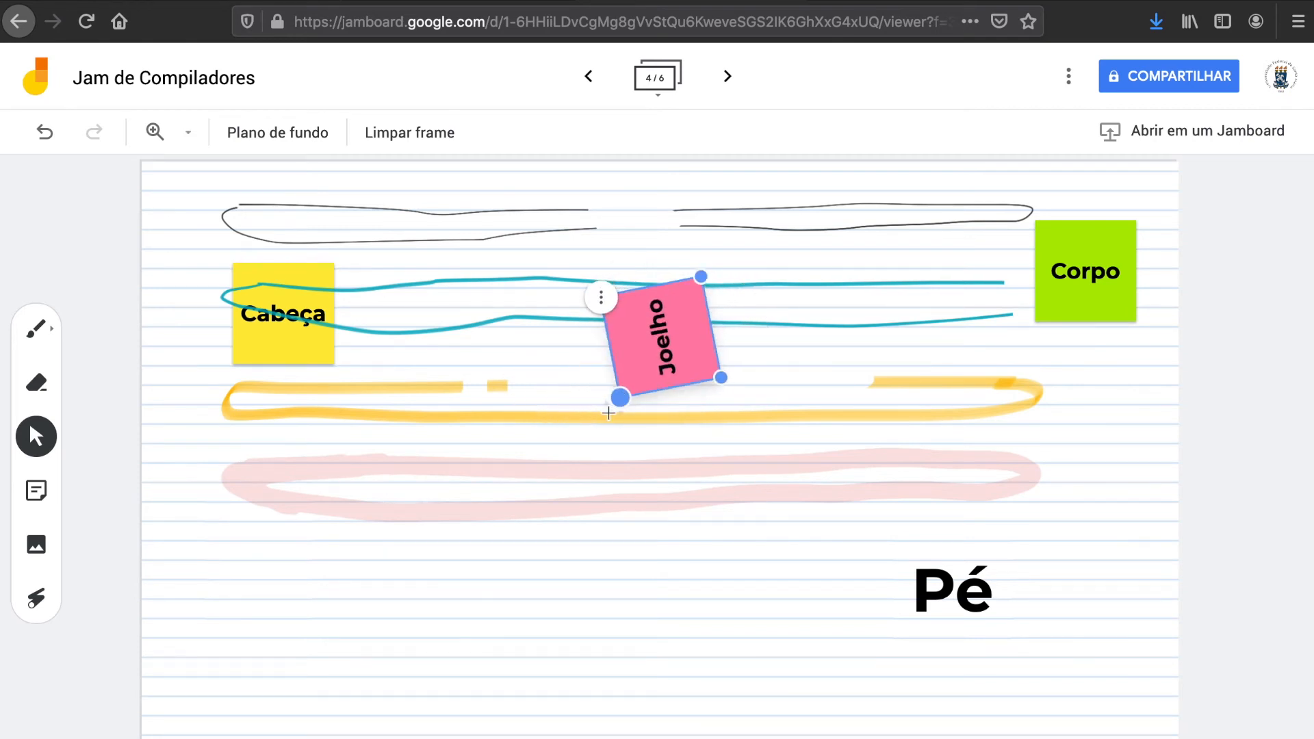
Tilt the Corpo note counterclockwise and the Pé note clockwise.
click(1080, 283)
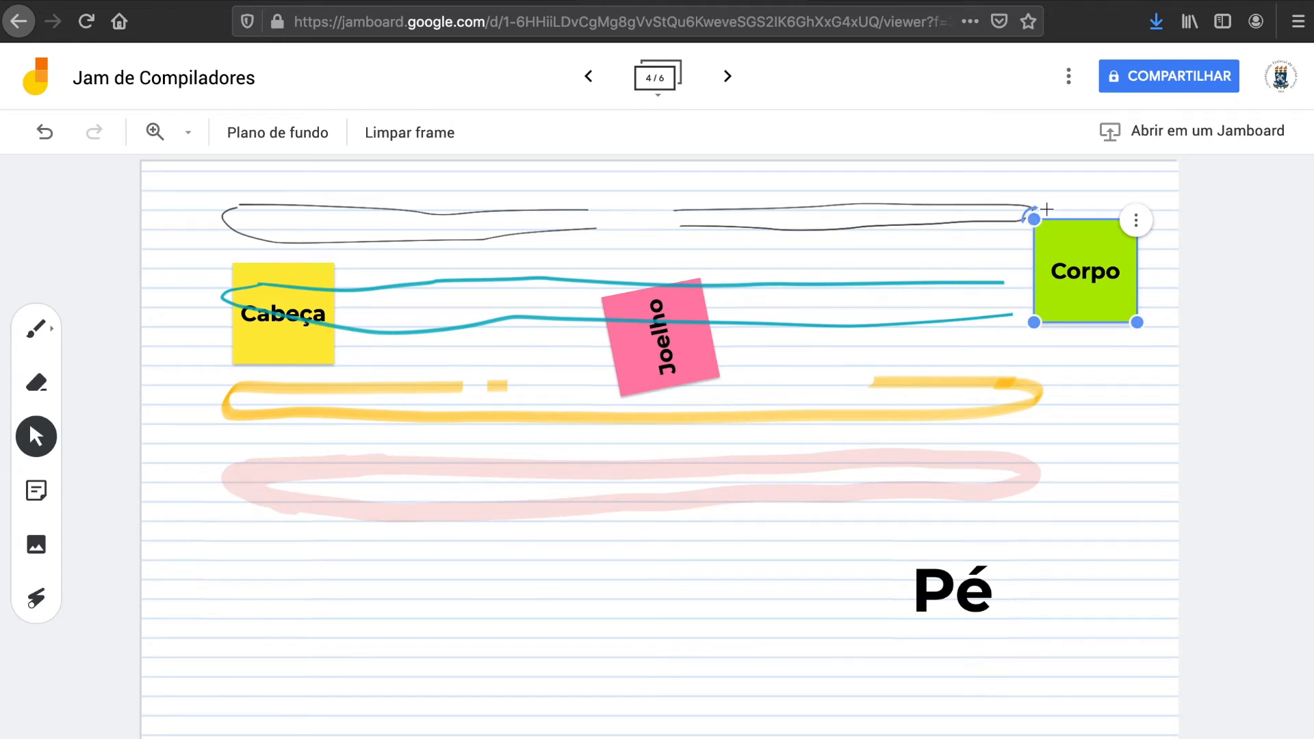
drag(1033, 218, 950, 390)
click(907, 551)
drag(906, 550, 950, 517)
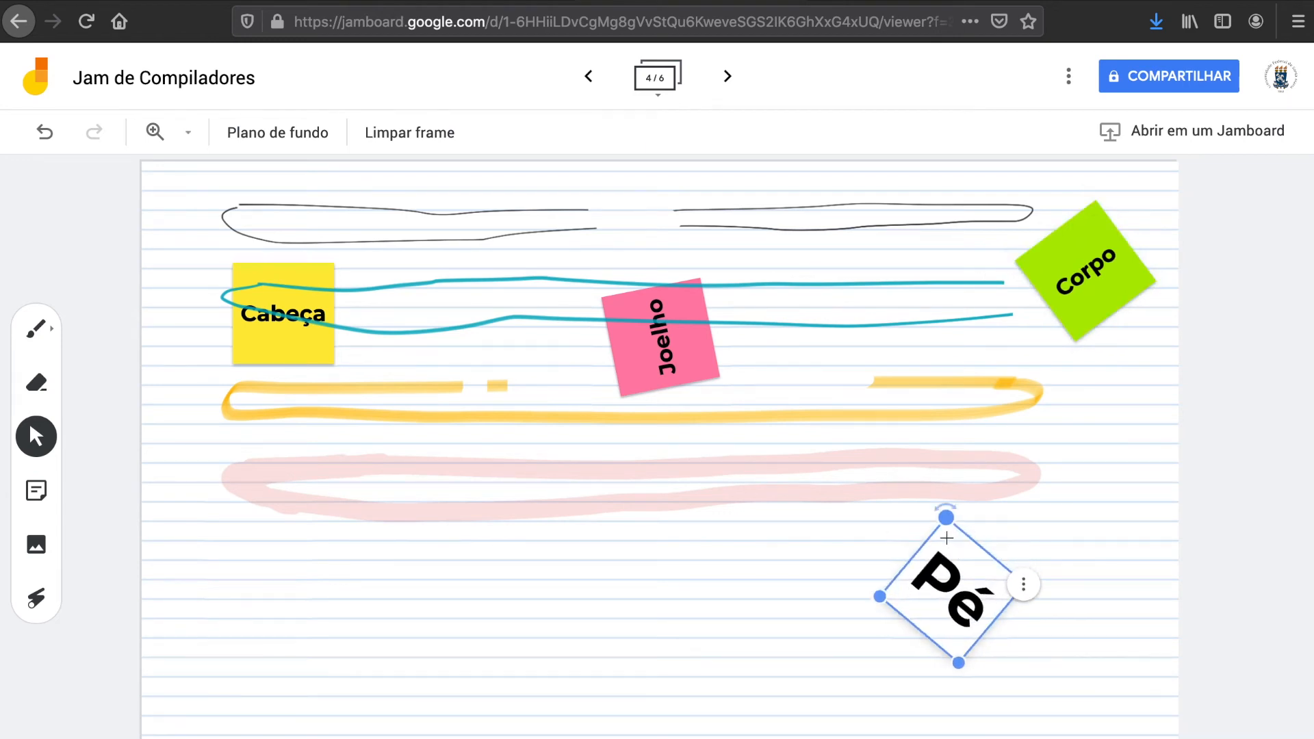
Move the Cabeça note below the left part of the red loop and enlarge it.
click(288, 320)
drag(288, 320, 273, 573)
click(719, 624)
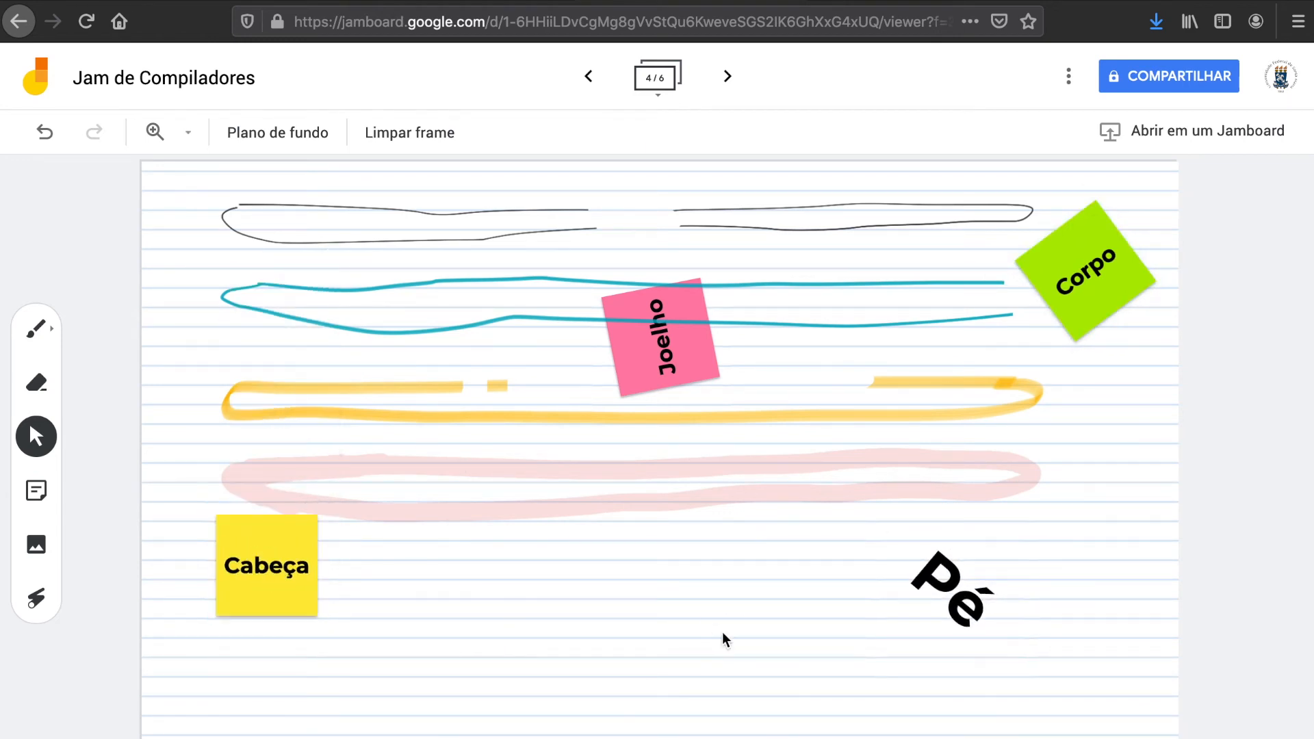
click(294, 552)
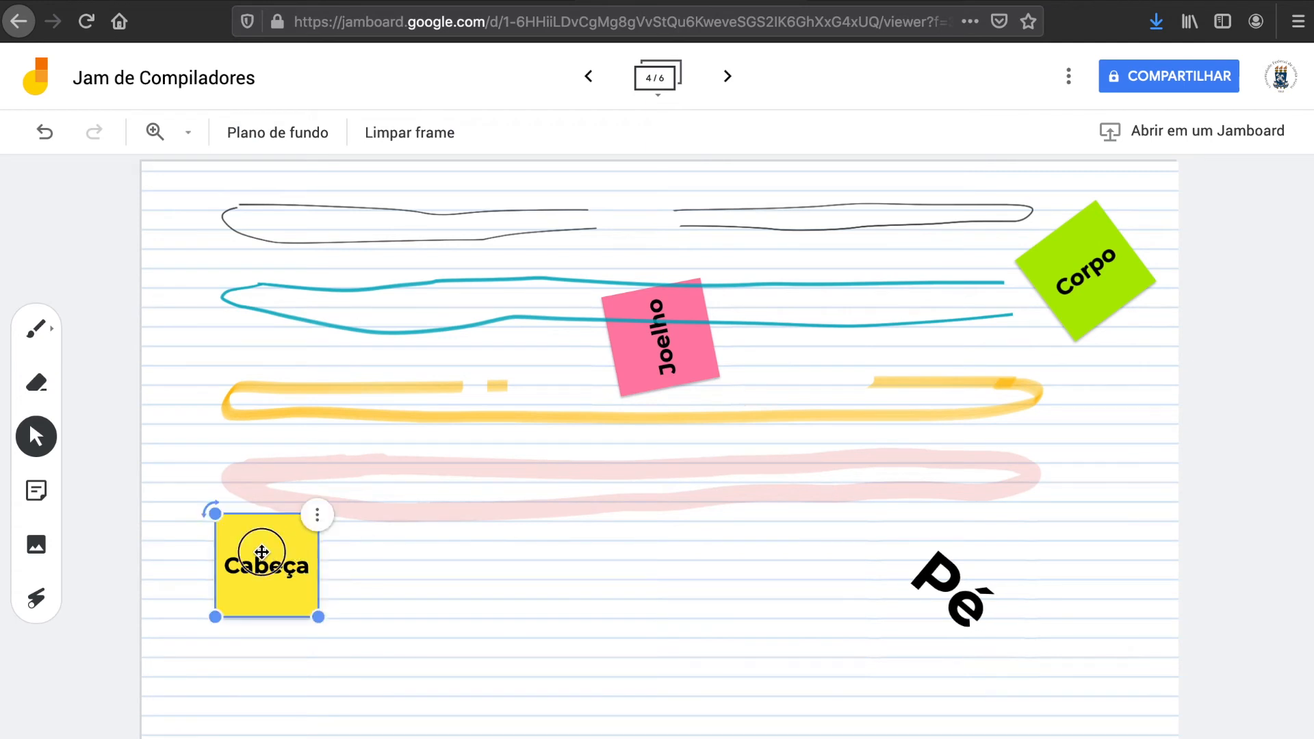
drag(264, 548, 408, 566)
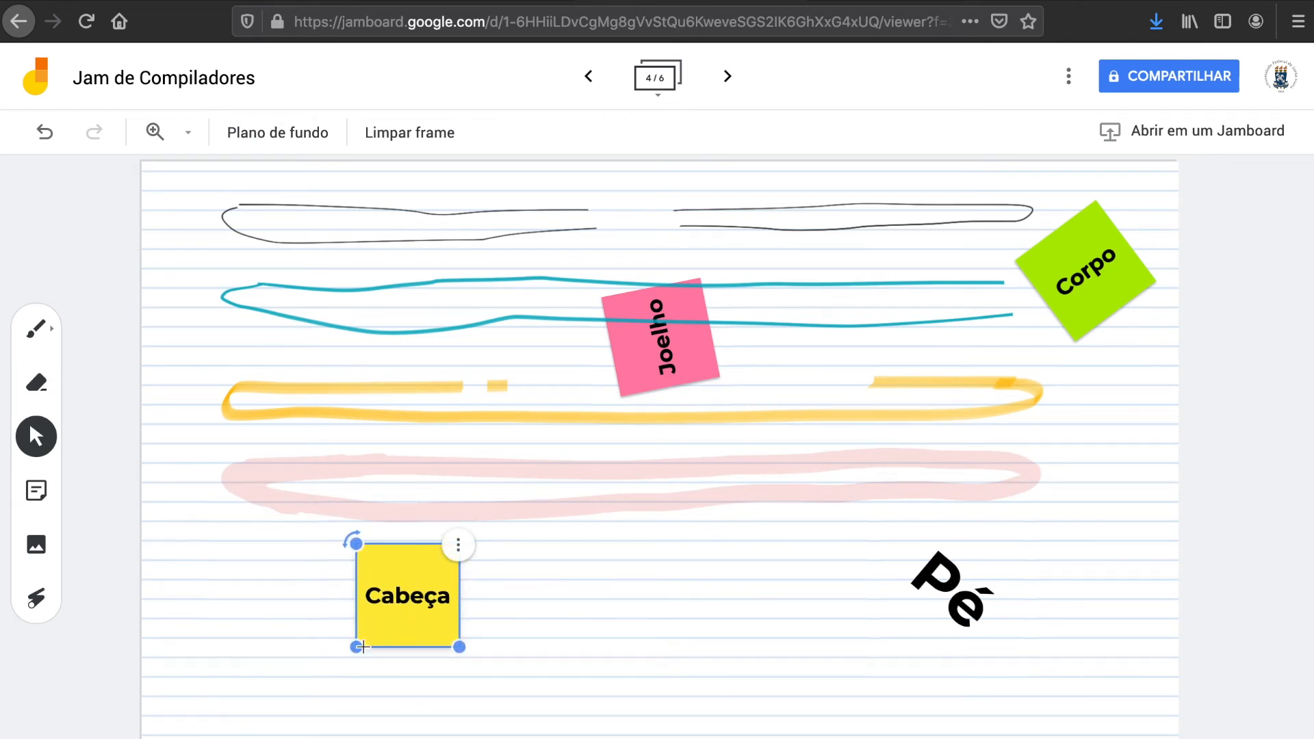
drag(356, 646, 311, 685)
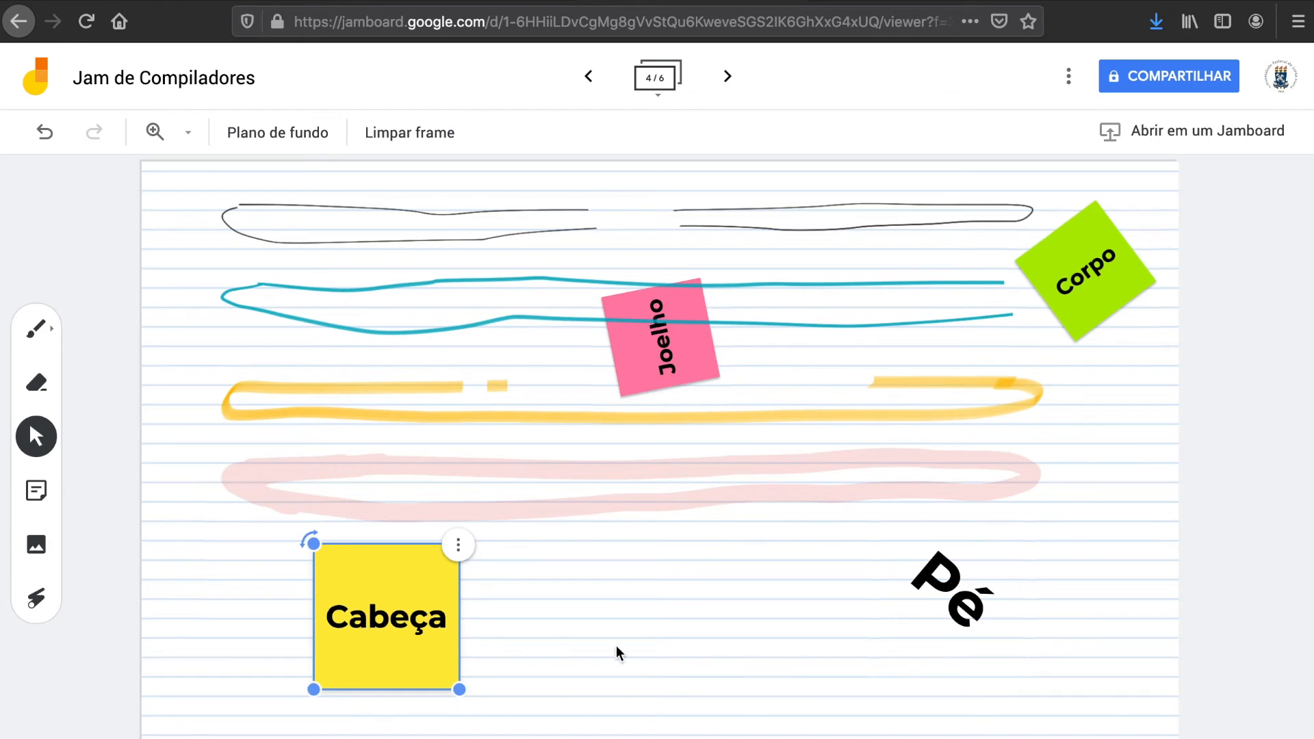
drag(314, 691, 288, 697)
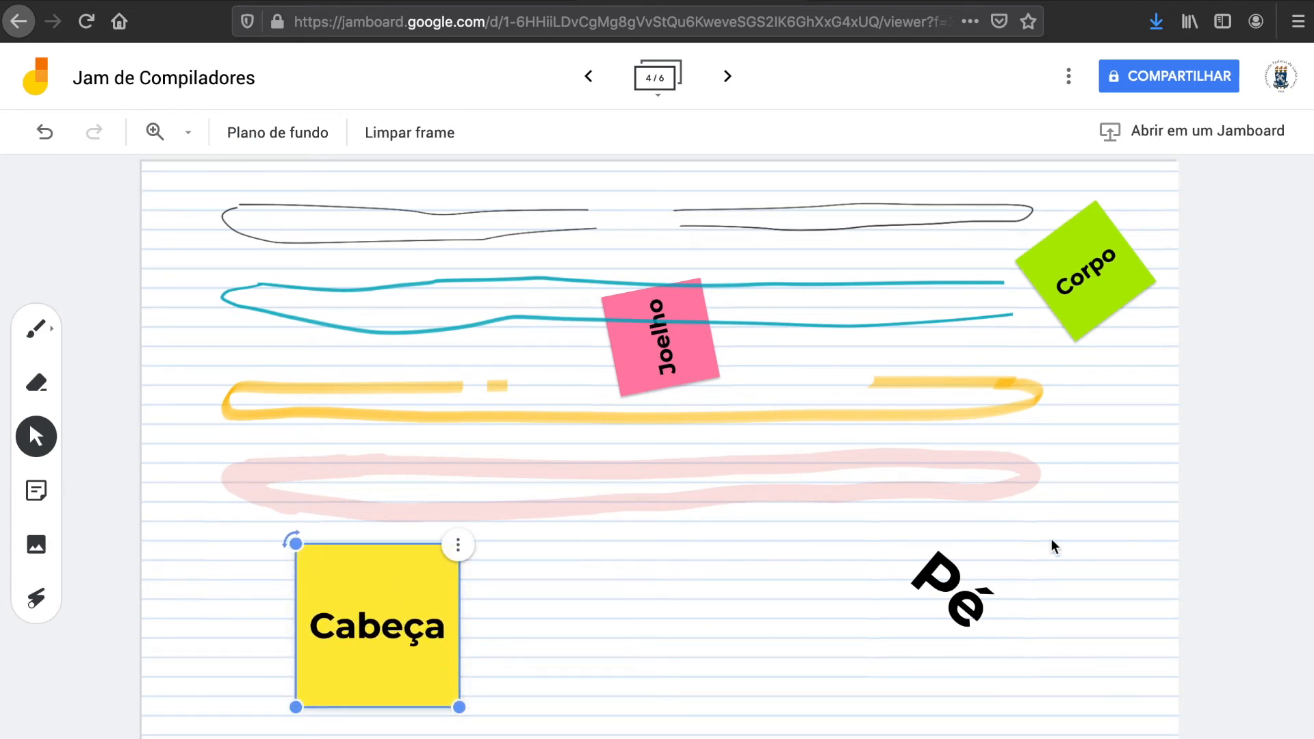
Shrink the tilted Pé note, then enlarge it until it extends past the frame's lower edge.
click(983, 582)
drag(953, 661, 951, 582)
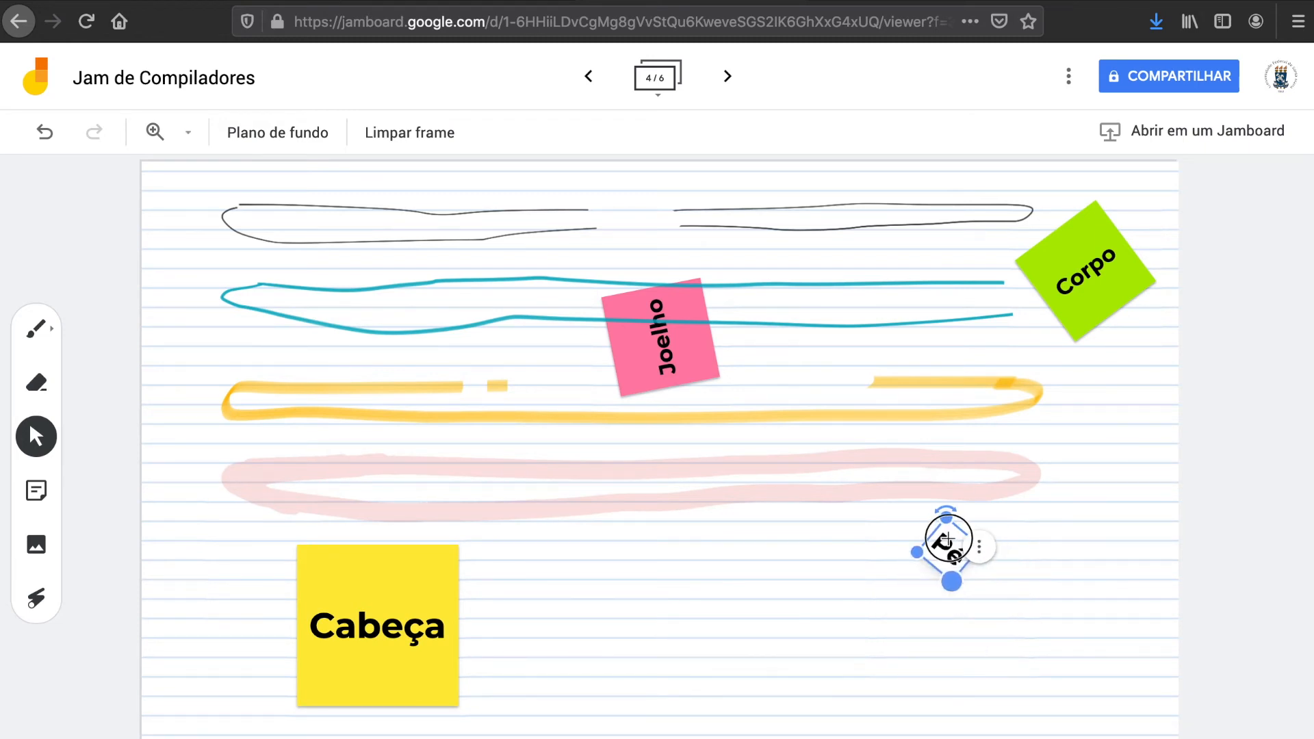
click(722, 399)
click(948, 555)
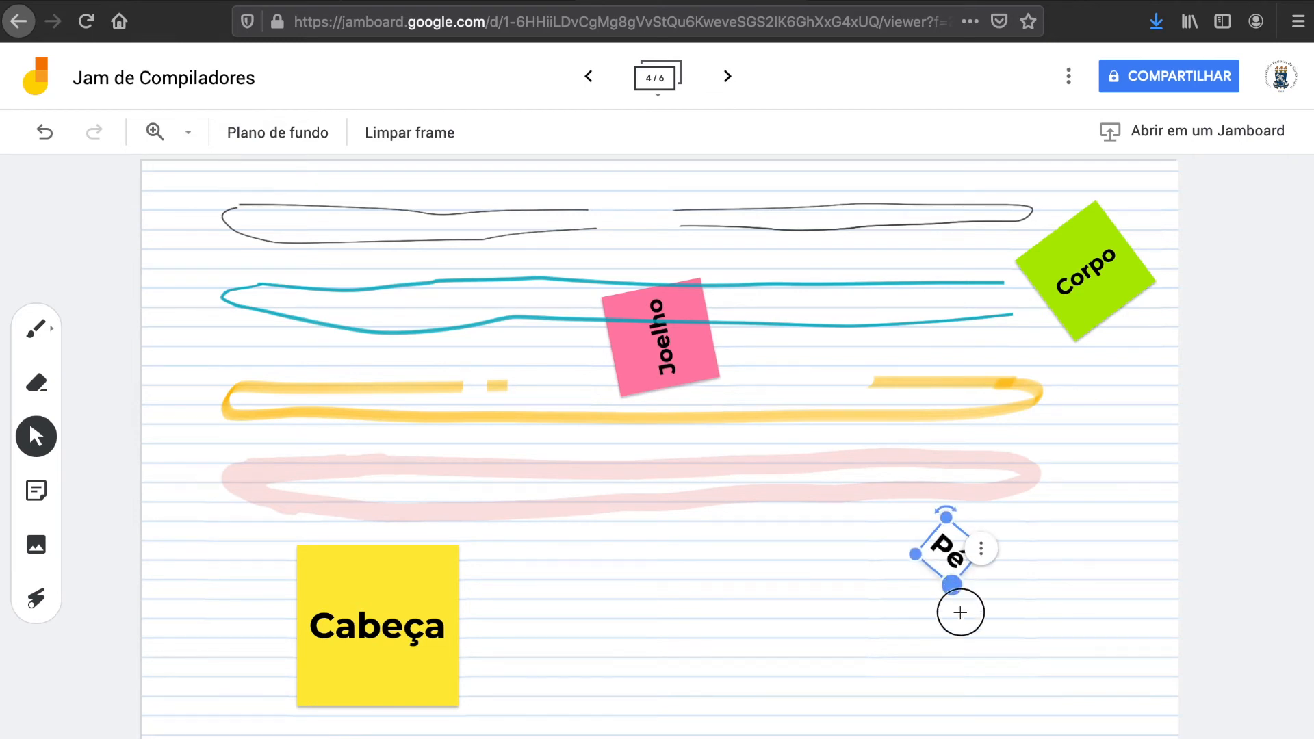
drag(960, 613, 982, 695)
drag(849, 611, 409, 602)
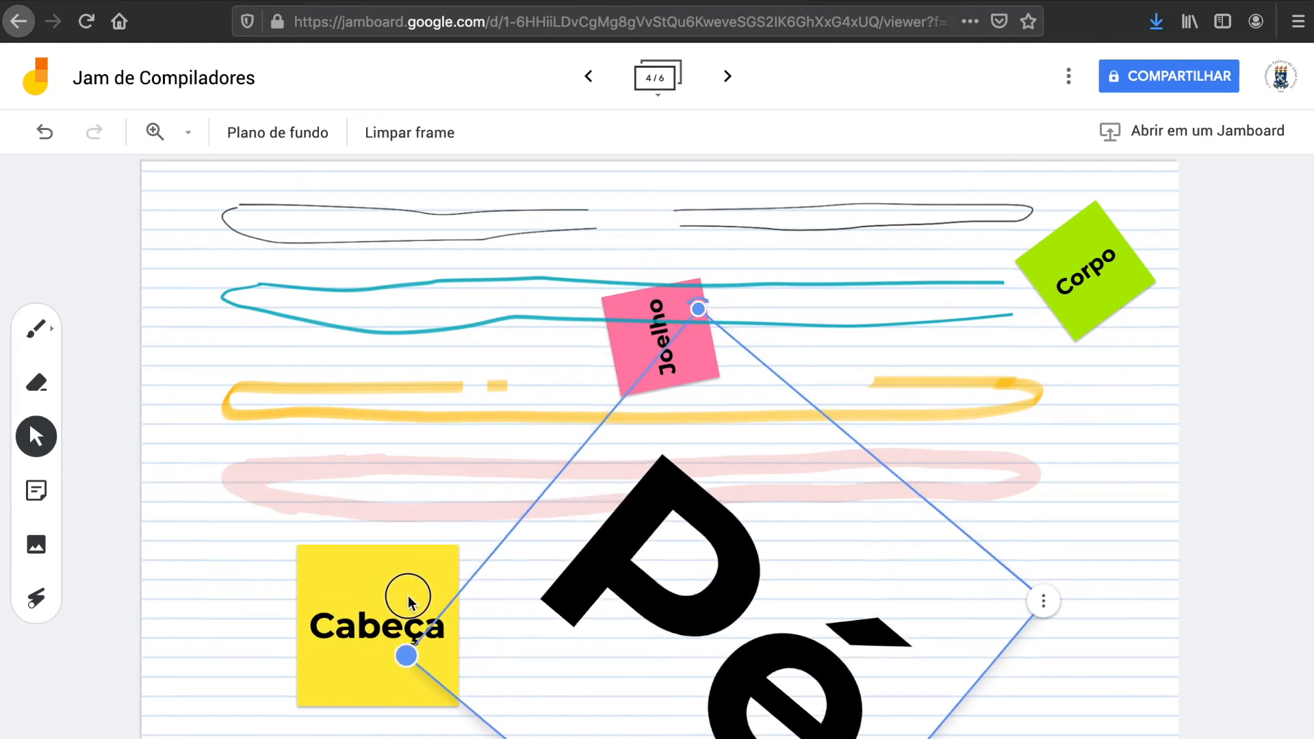
Reduce the oversized Pé note to slightly larger than the Cabeça note and rotate it upright.
scroll(1206, 713, down, 3)
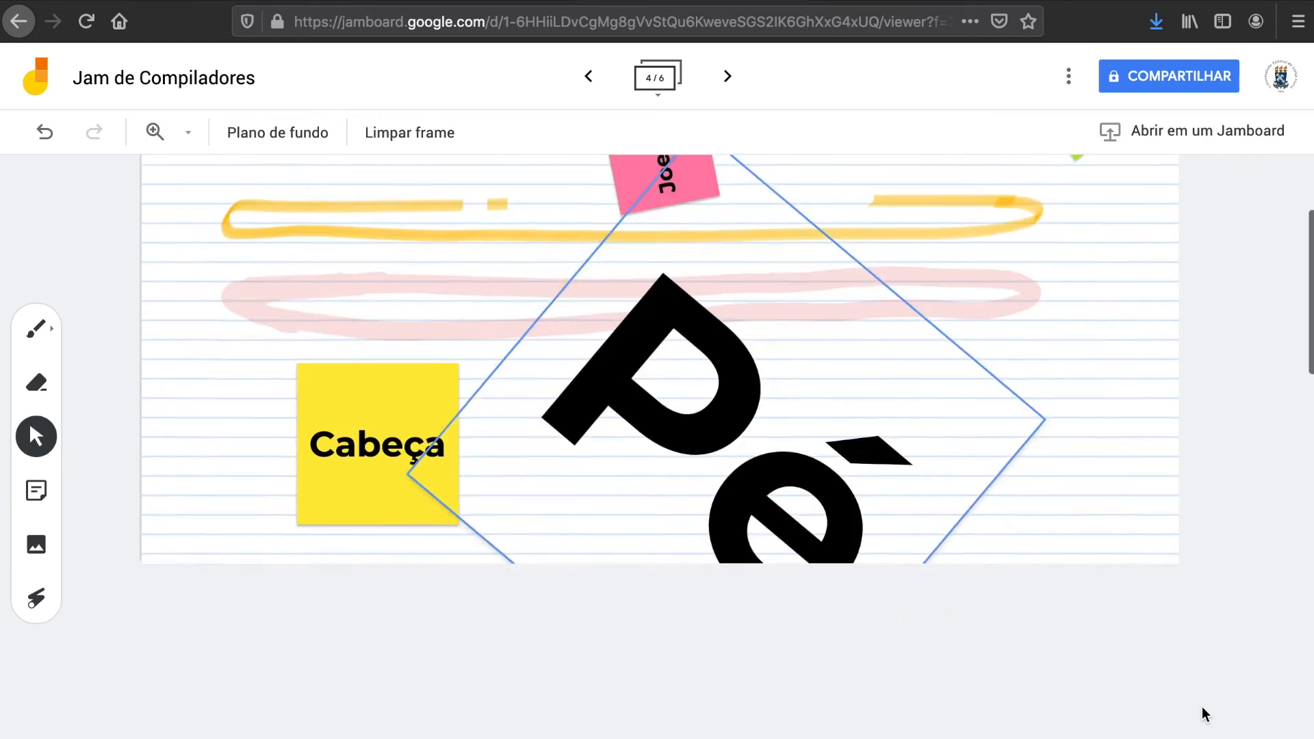
scroll(1206, 714, down, 1)
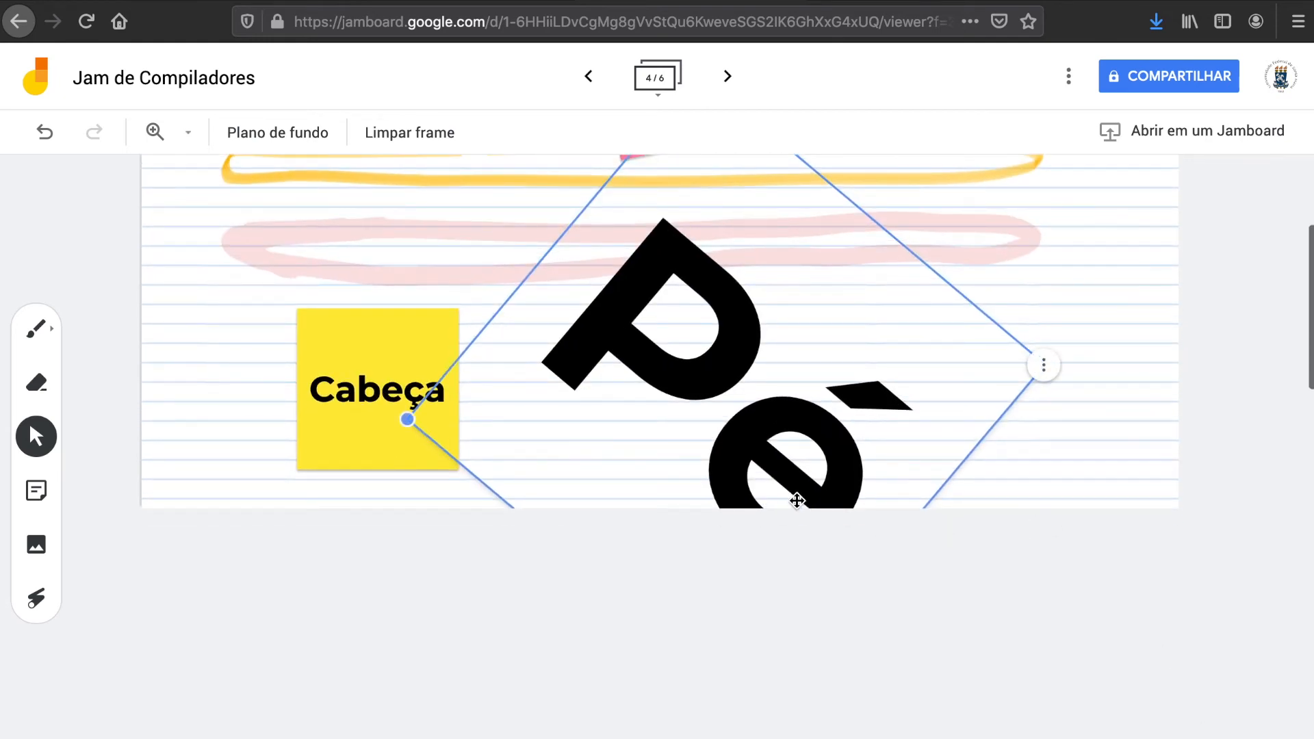
scroll(924, 421, up, 4)
drag(768, 601, 929, 519)
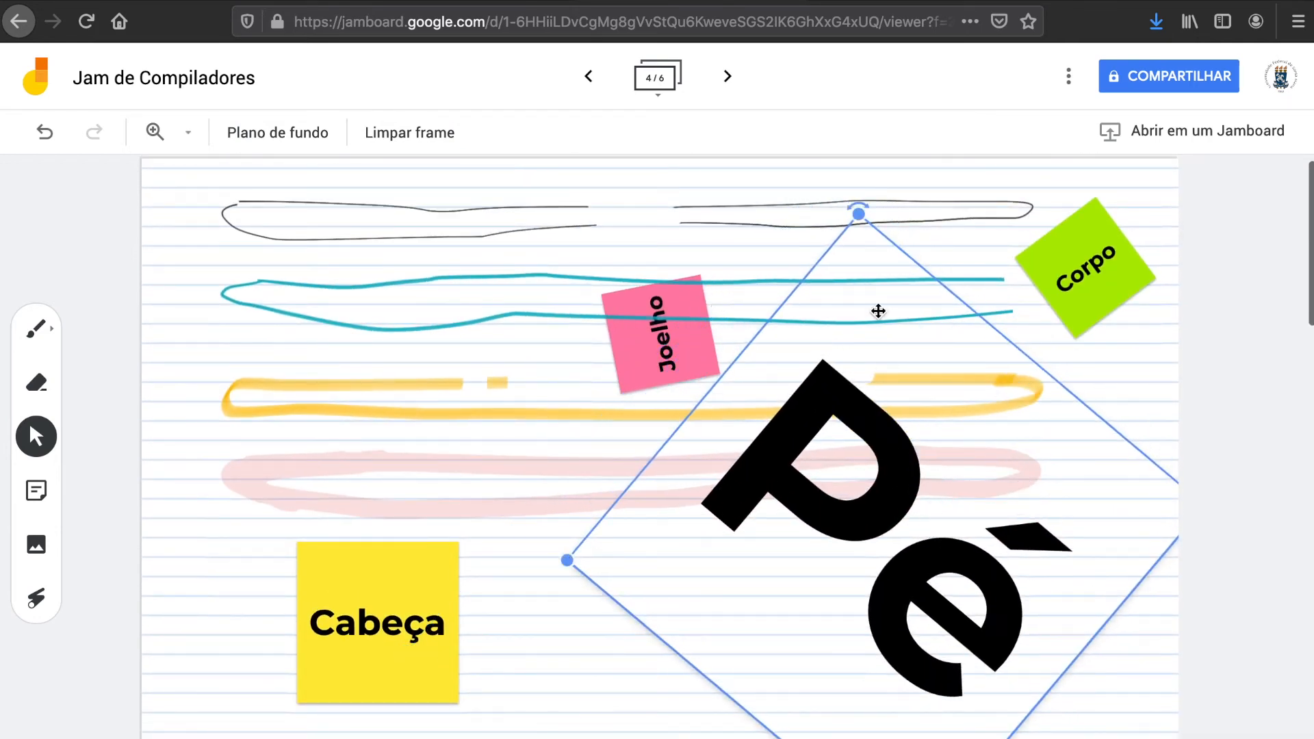
drag(578, 557, 734, 555)
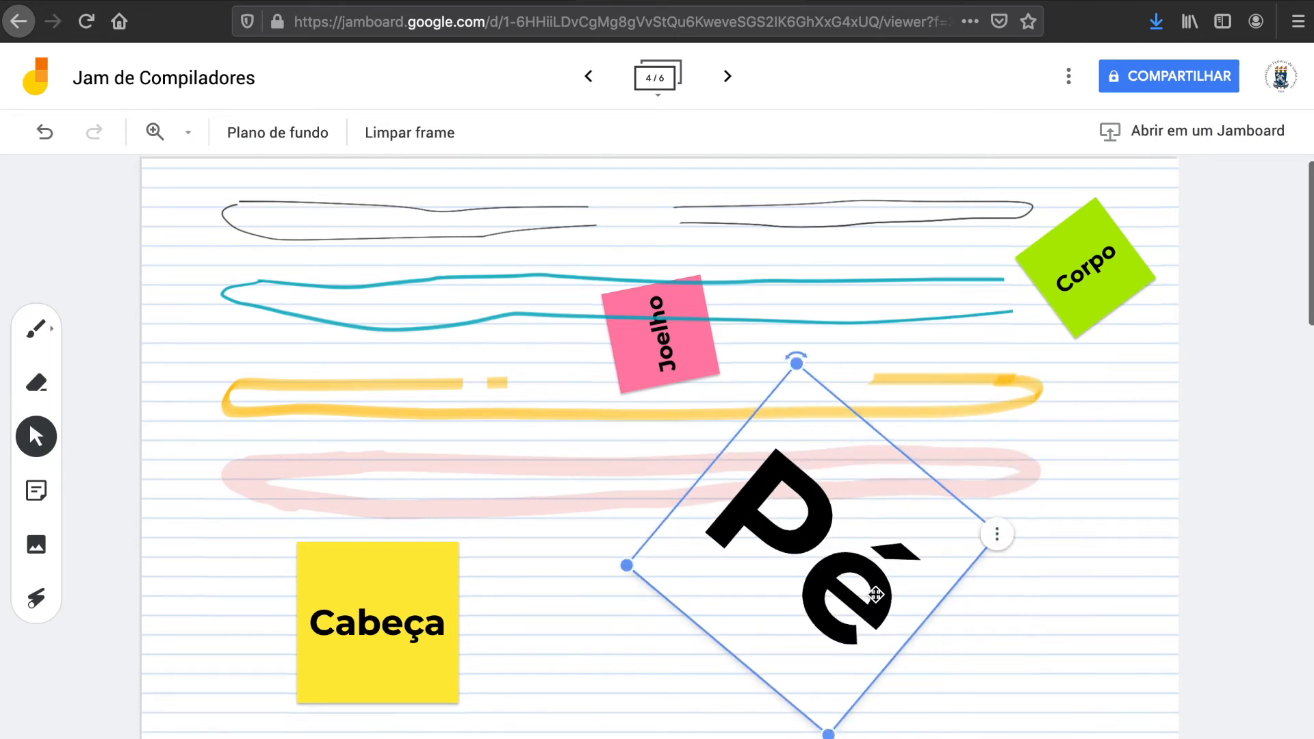
drag(795, 357, 697, 439)
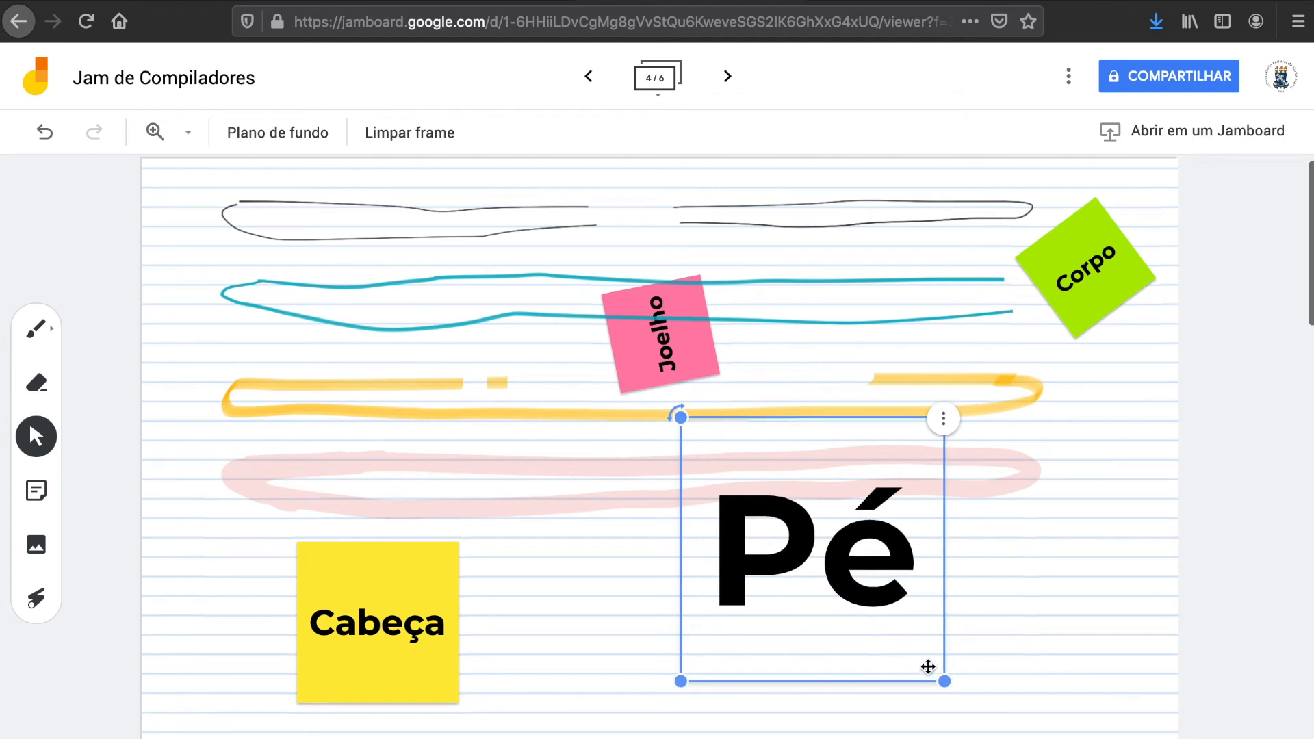
drag(948, 678, 921, 627)
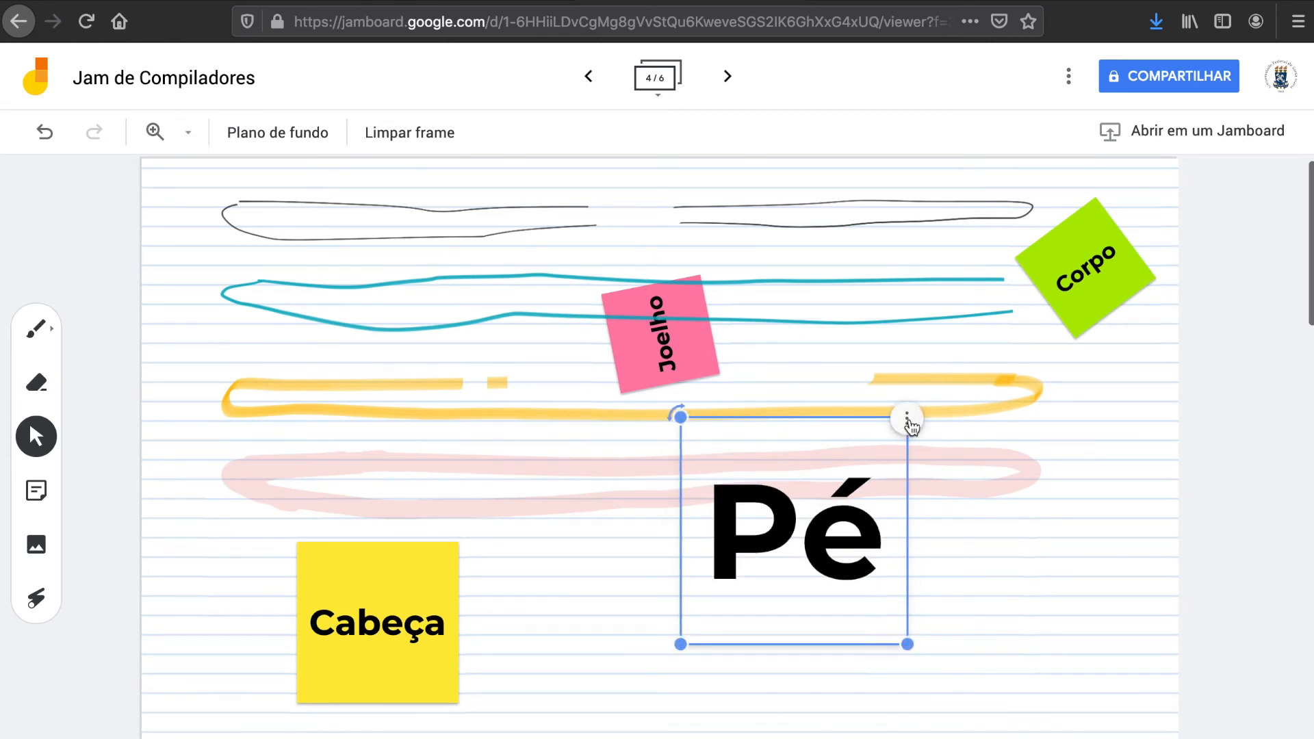
Edit the Pé note's text to "Pé..." through the note's own options and save it.
click(1068, 75)
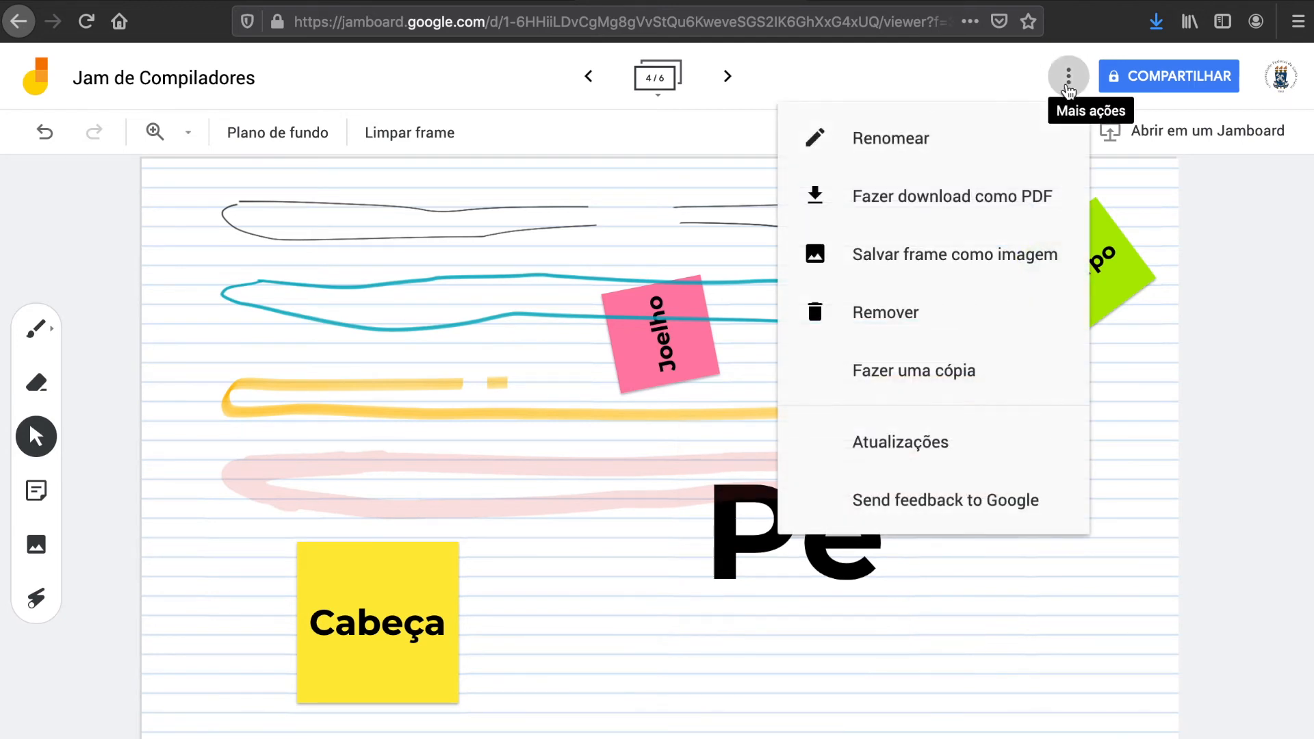
click(1240, 498)
click(848, 510)
click(907, 419)
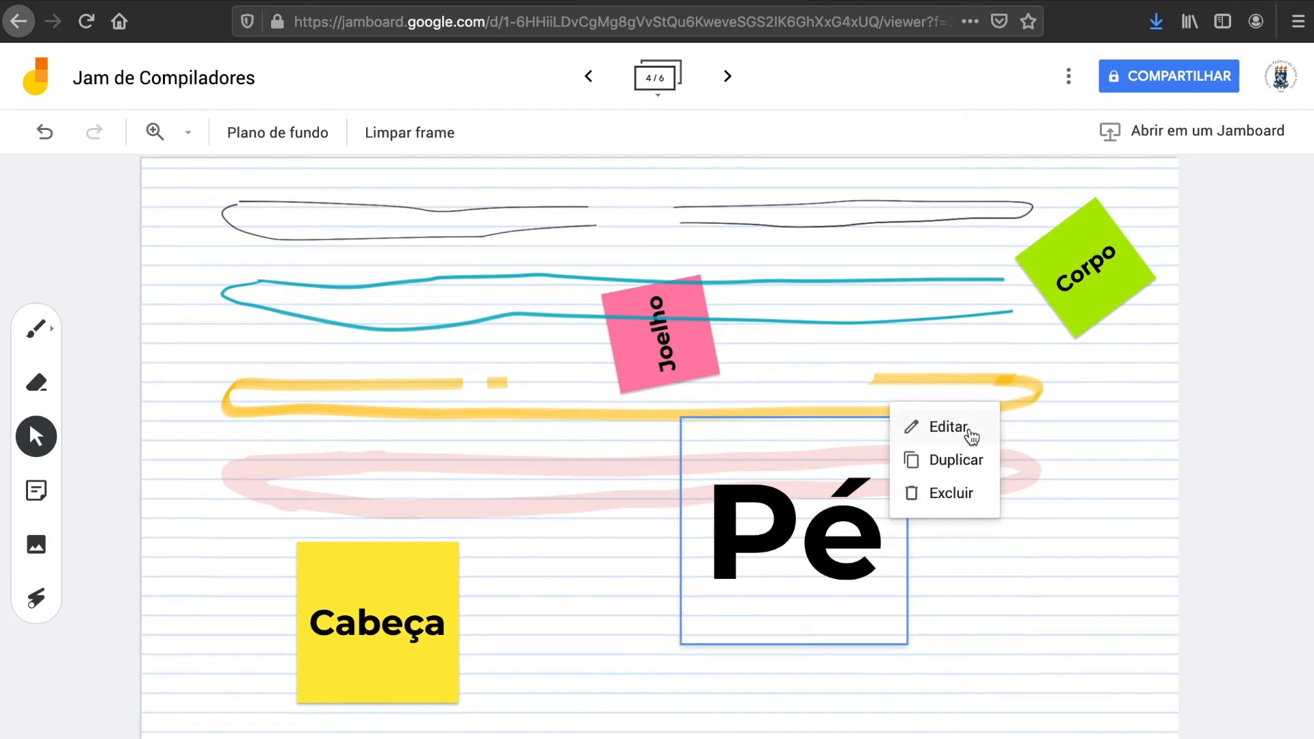
click(969, 428)
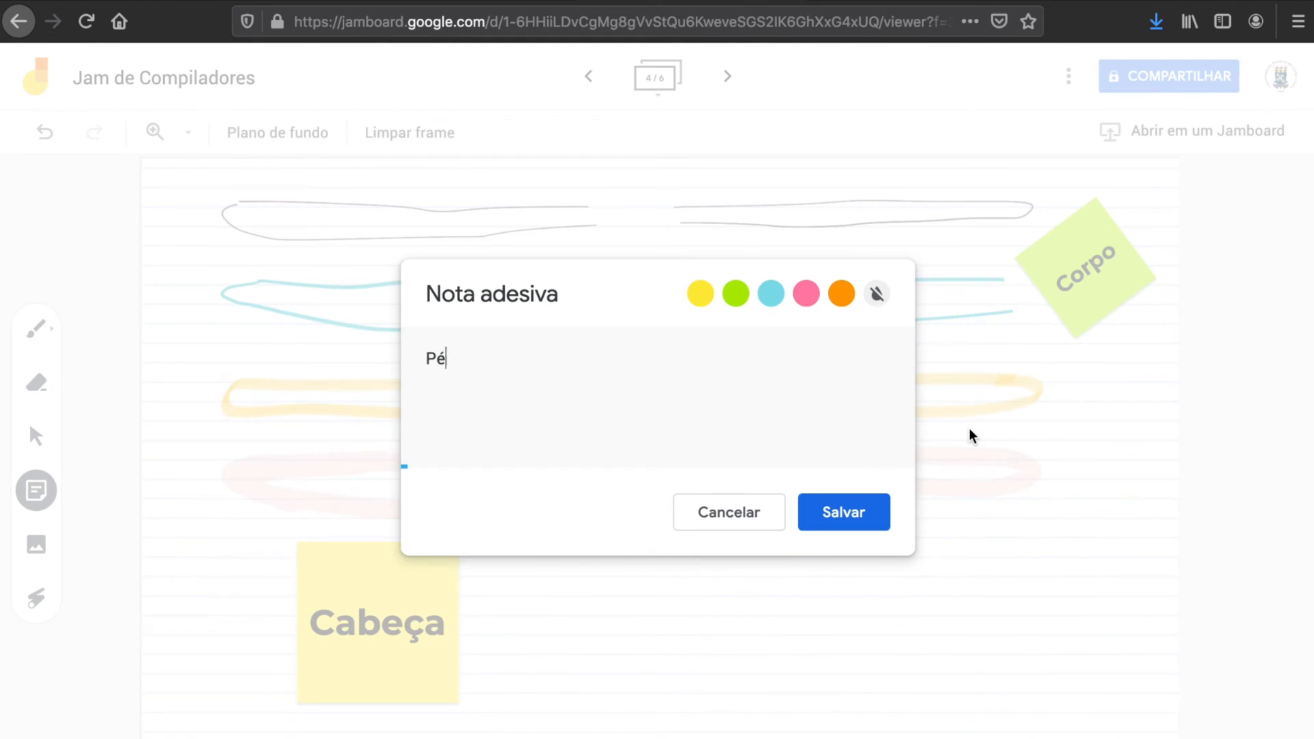
click(836, 511)
click(871, 463)
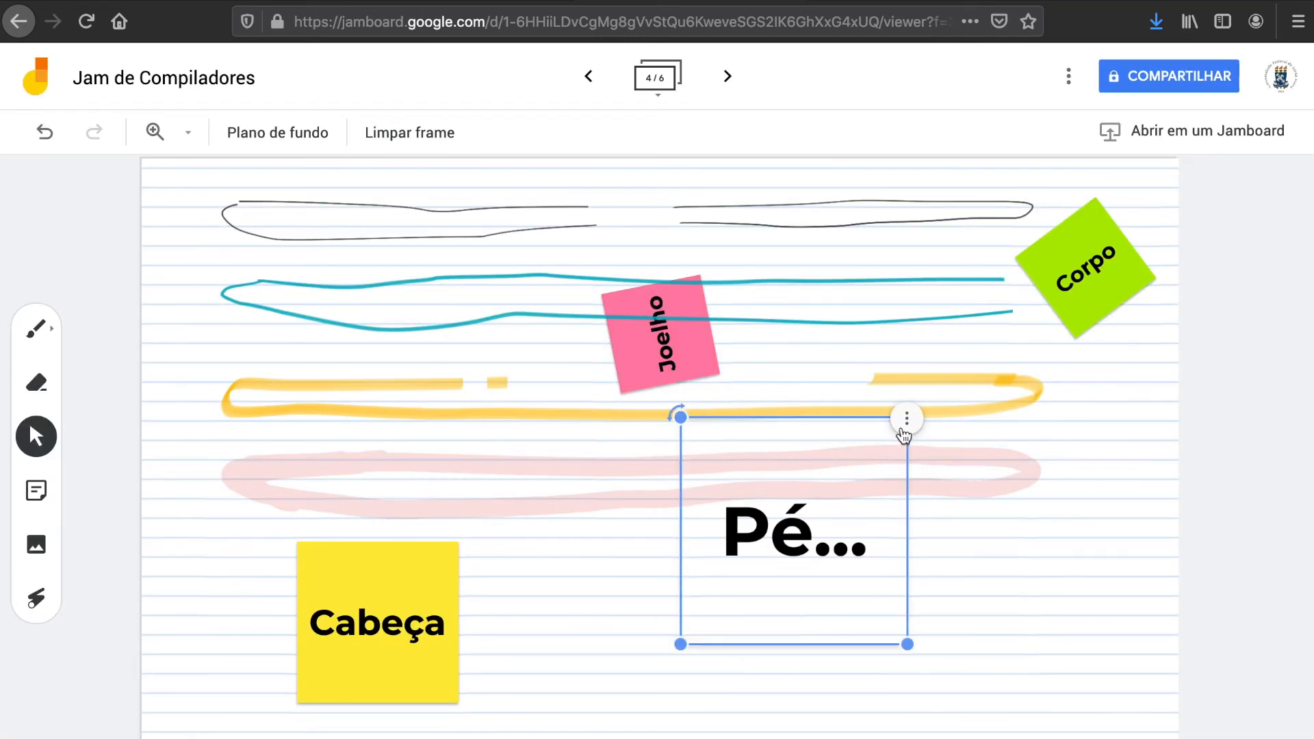
Duplicate the Pé... note and place the copy in the frame's upper-left area over the black and blue loops.
click(902, 415)
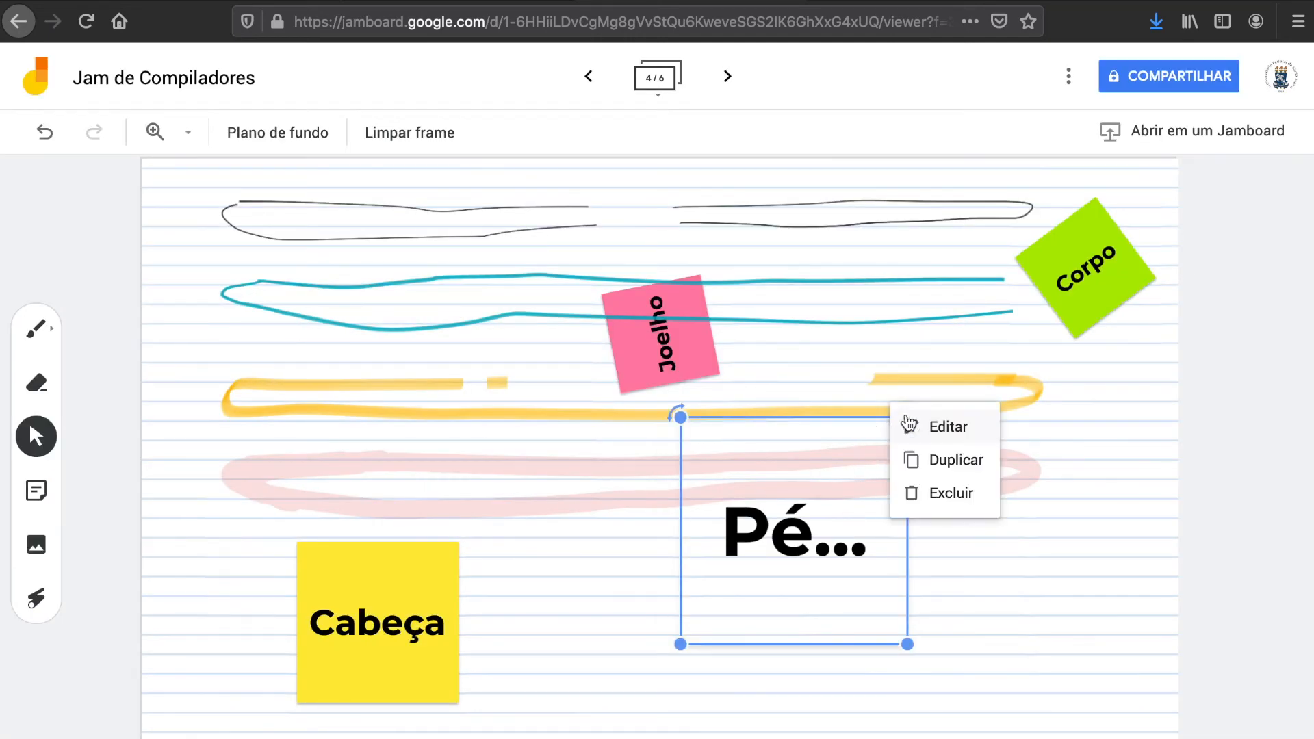
click(922, 462)
mouse_move(938, 496)
mouse_down()
mouse_move(832, 344)
mouse_move(431, 290)
mouse_move(356, 252)
mouse_up()
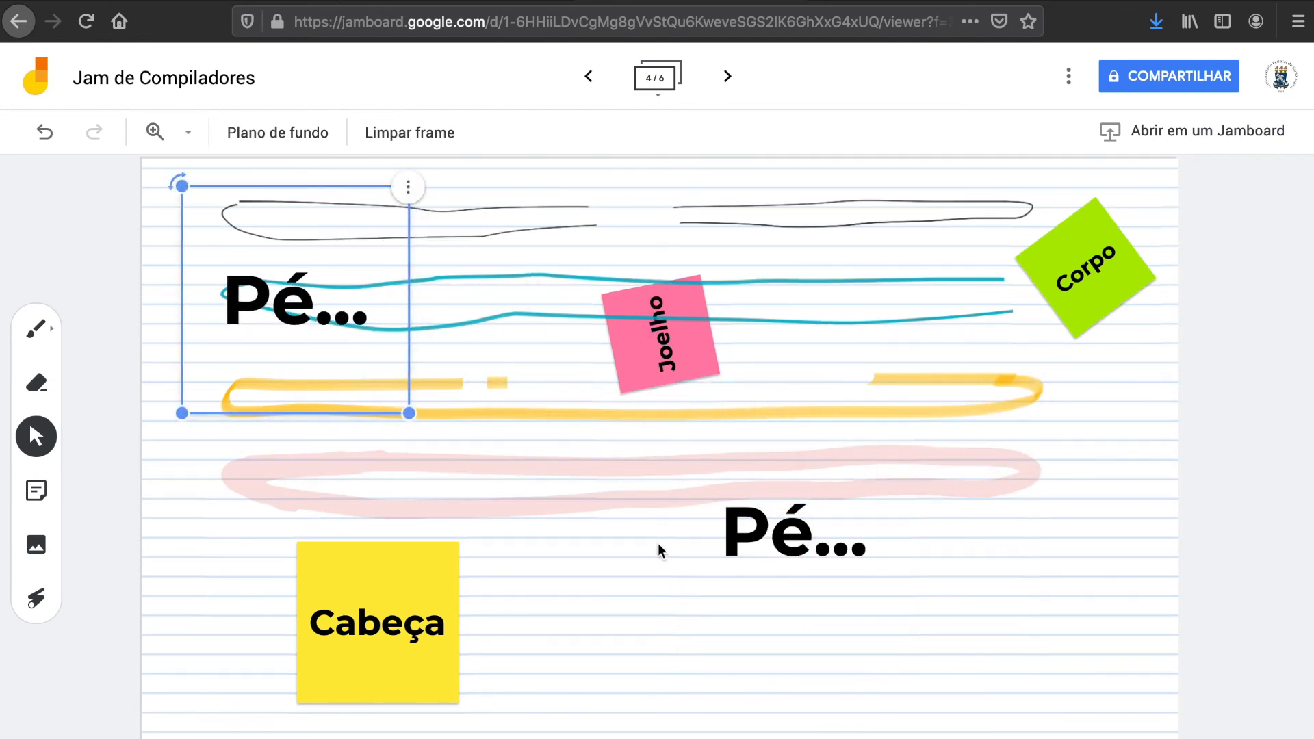
Move the original Pé... note toward the frame's lower right and change its text to "Pé".
click(810, 538)
drag(810, 539, 930, 575)
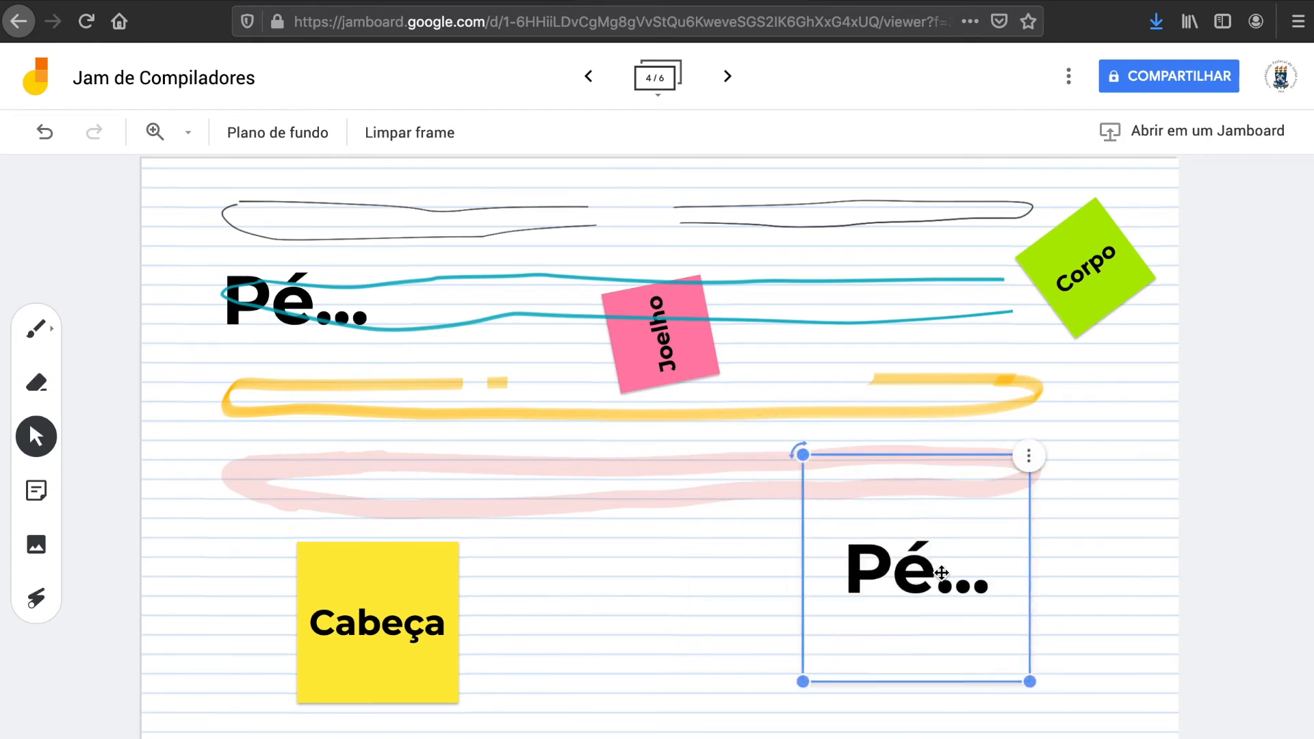
double_click(943, 576)
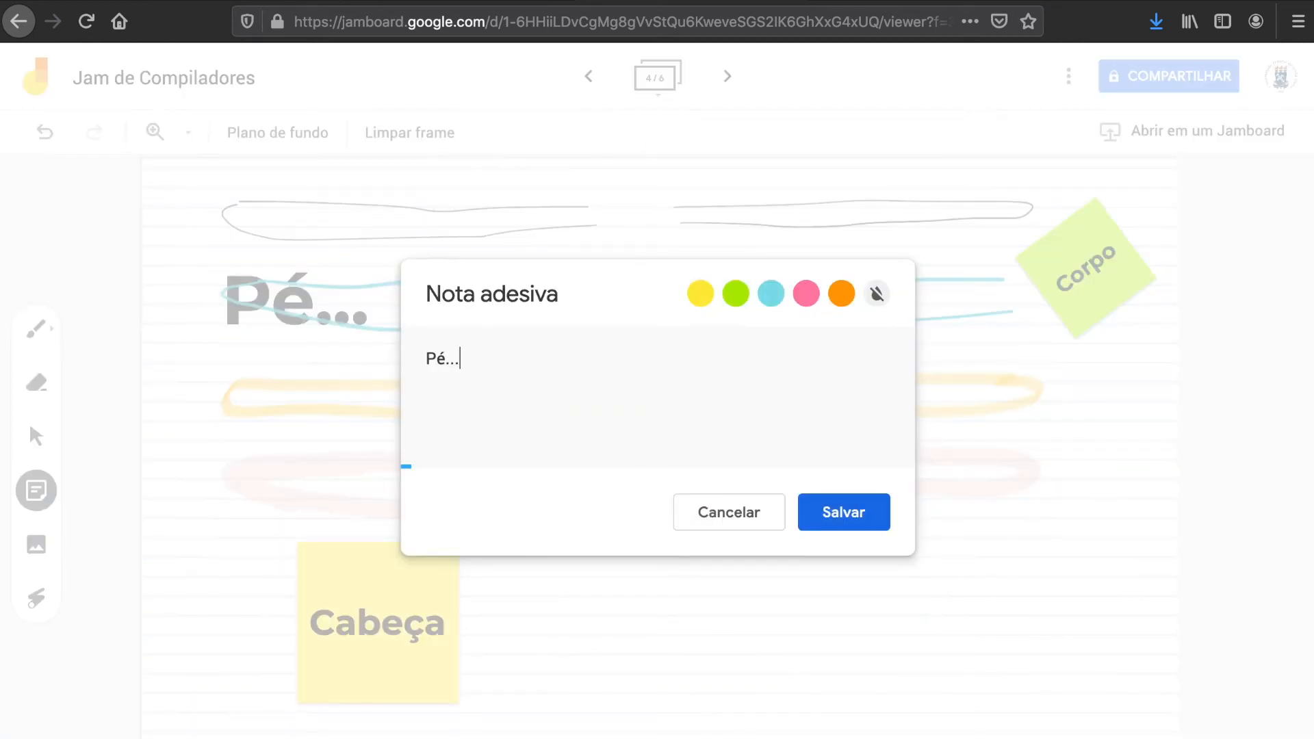
click(844, 512)
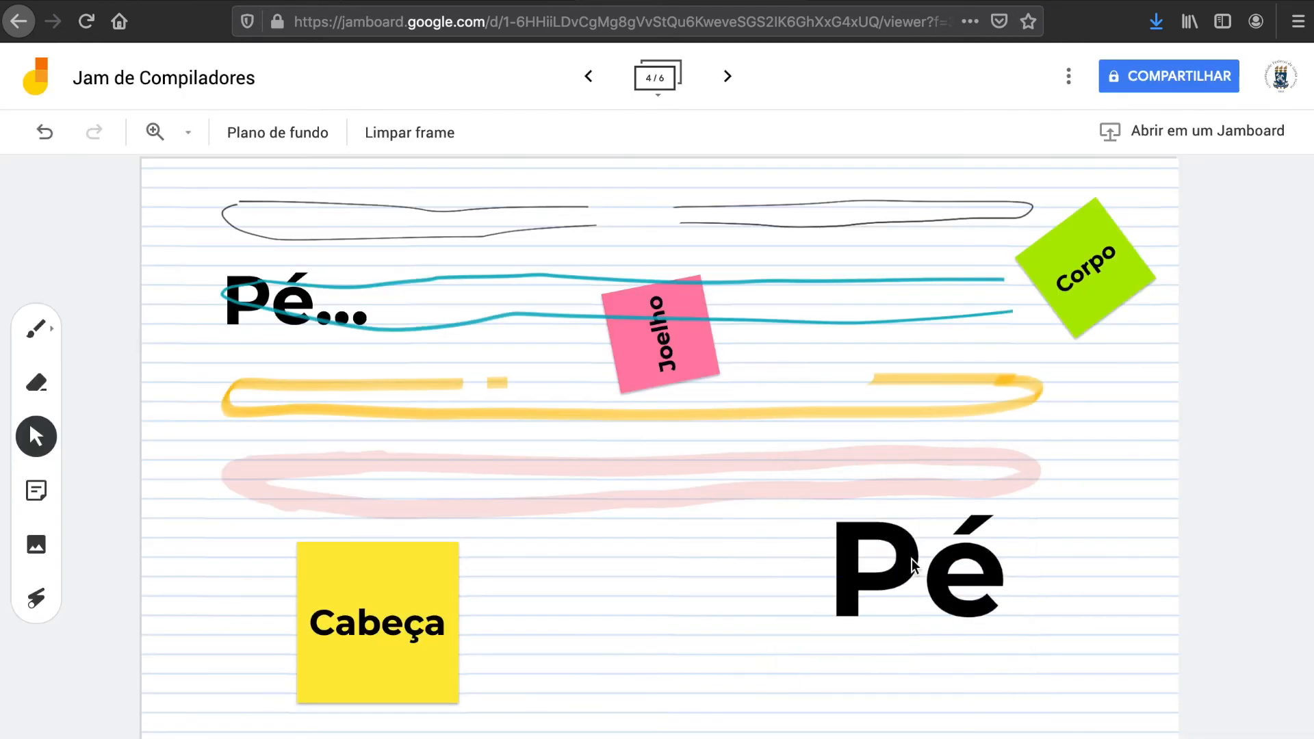
Shift the duplicate Pé... note slightly down and left, and delete it through its own options.
drag(249, 316, 218, 355)
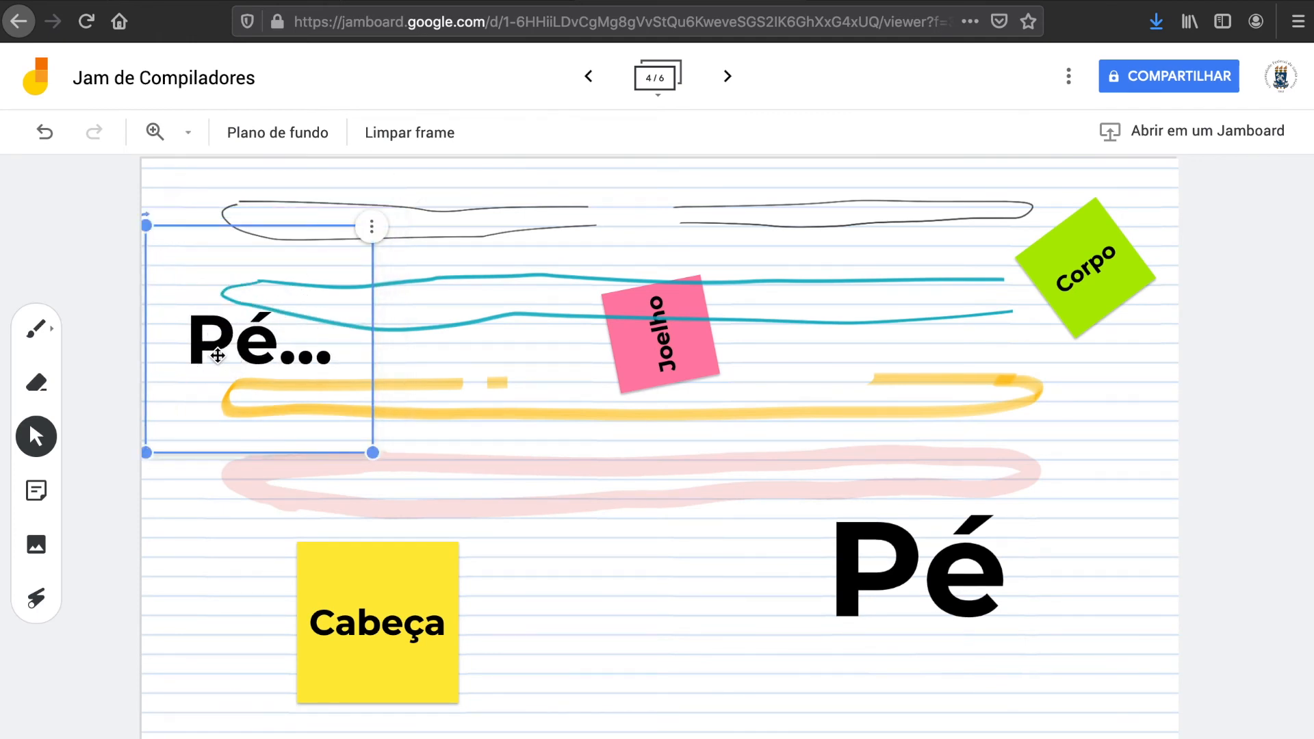
click(975, 557)
click(1029, 460)
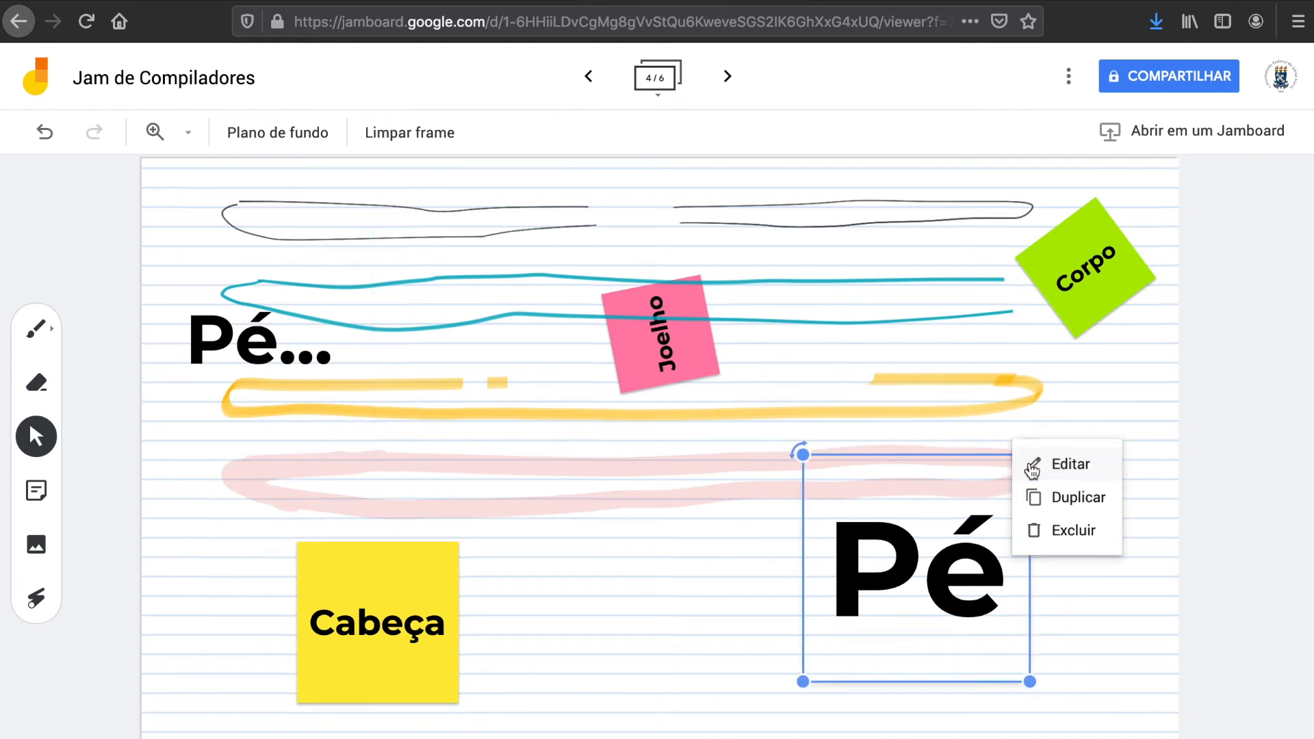
click(275, 349)
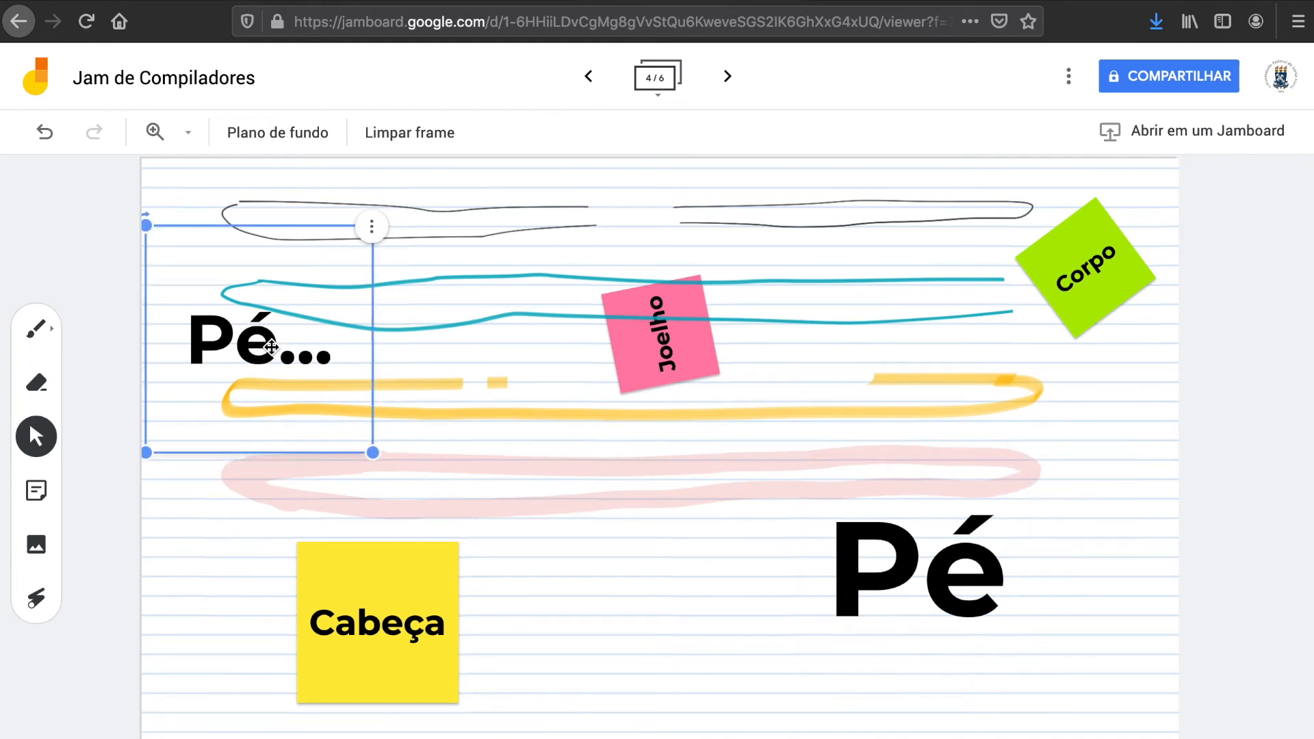
click(368, 231)
click(407, 305)
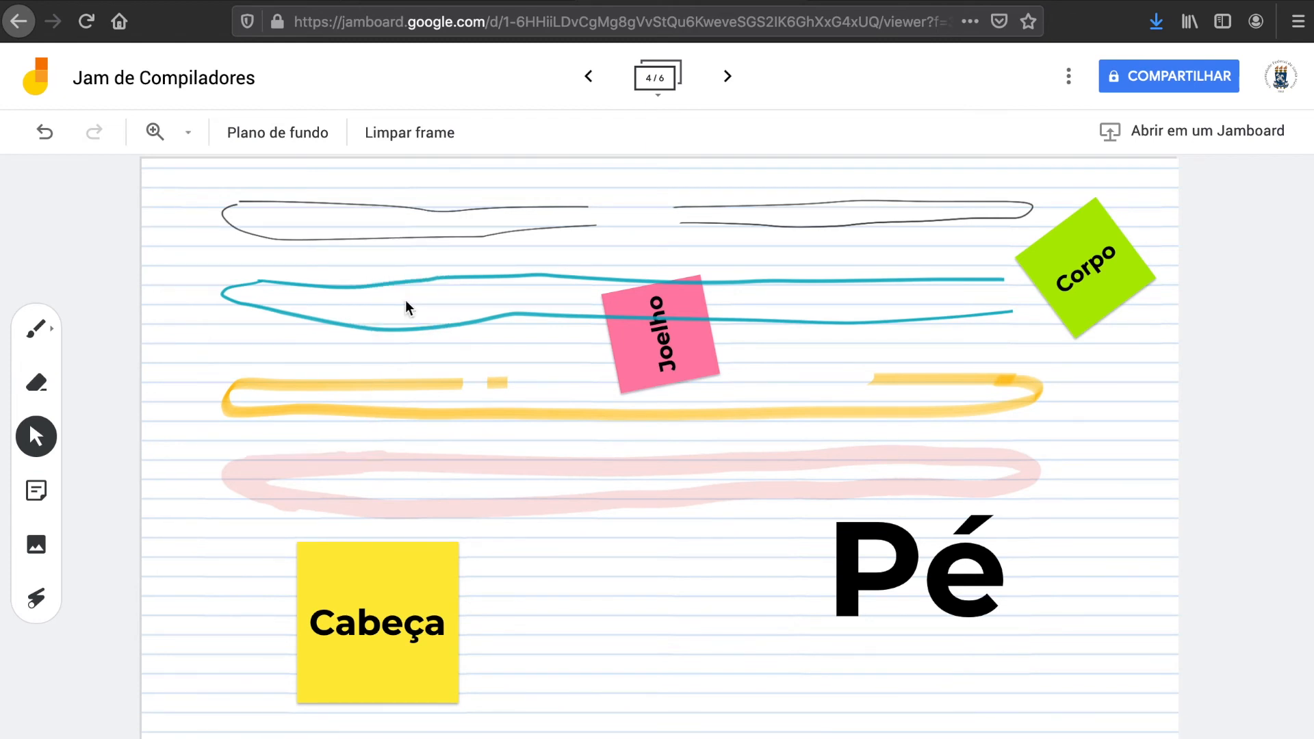
Examine the options offered for the remaining Pé note, and dismiss them without choosing any.
click(962, 532)
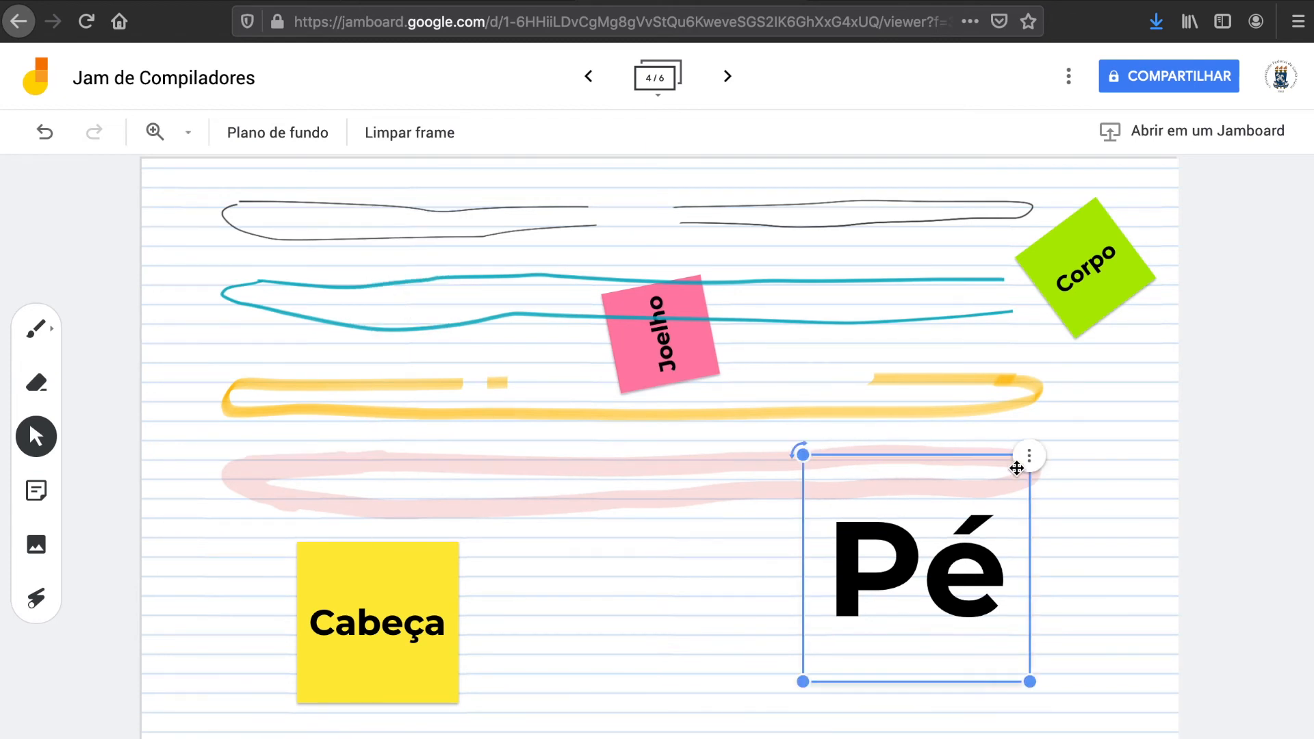
click(1030, 458)
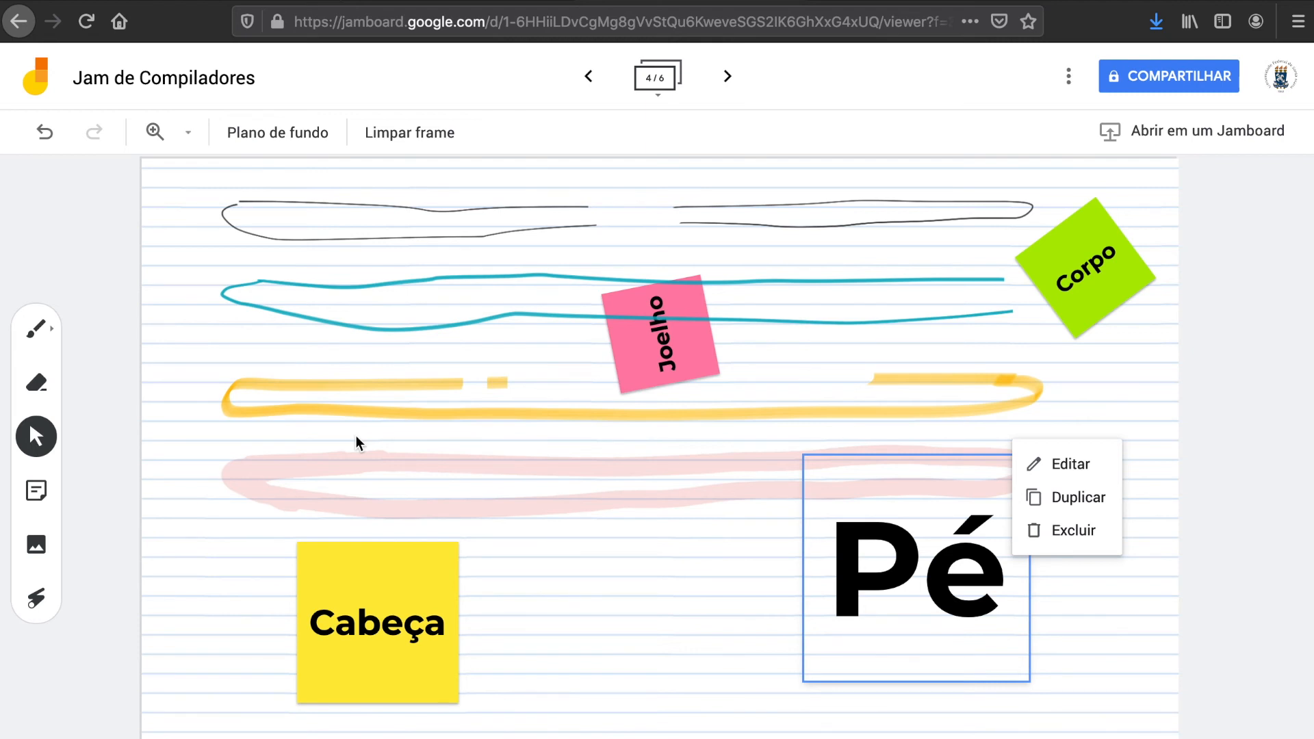
click(596, 618)
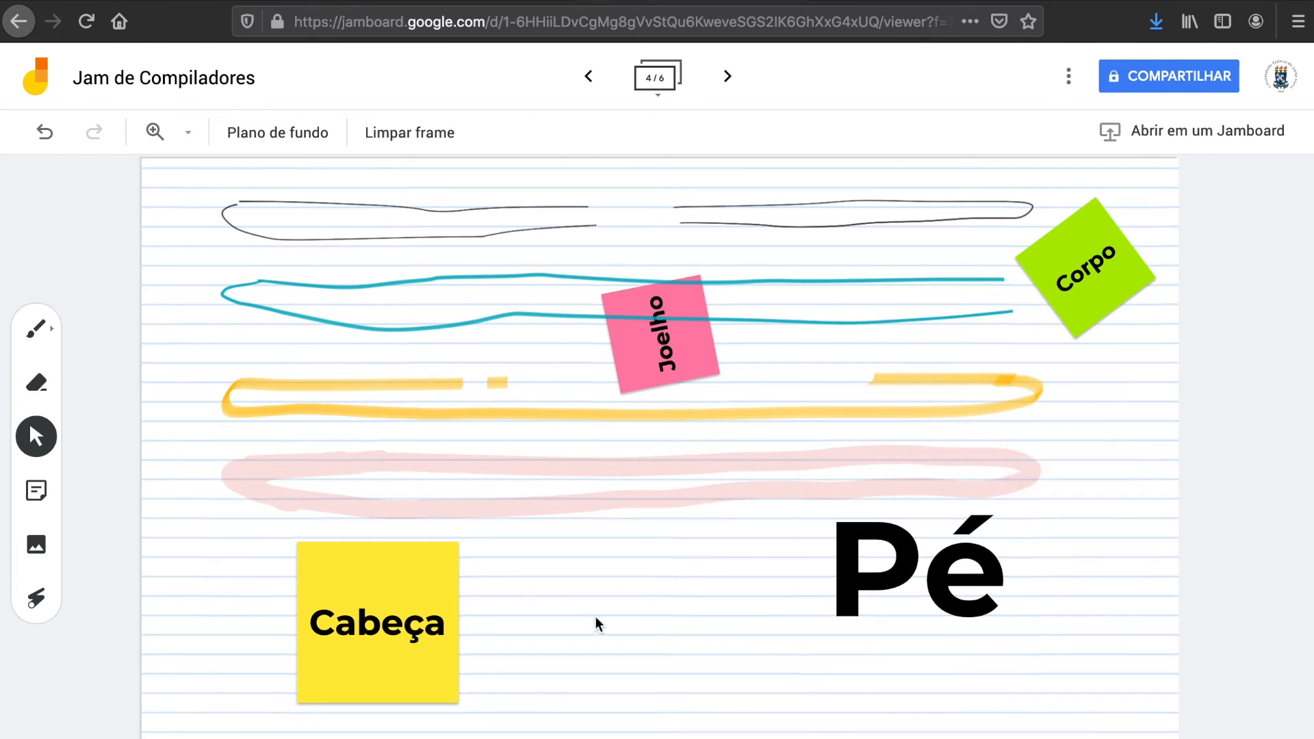
Open the image insertion dialog to examine its available image sources, and close it without adding an image.
click(38, 552)
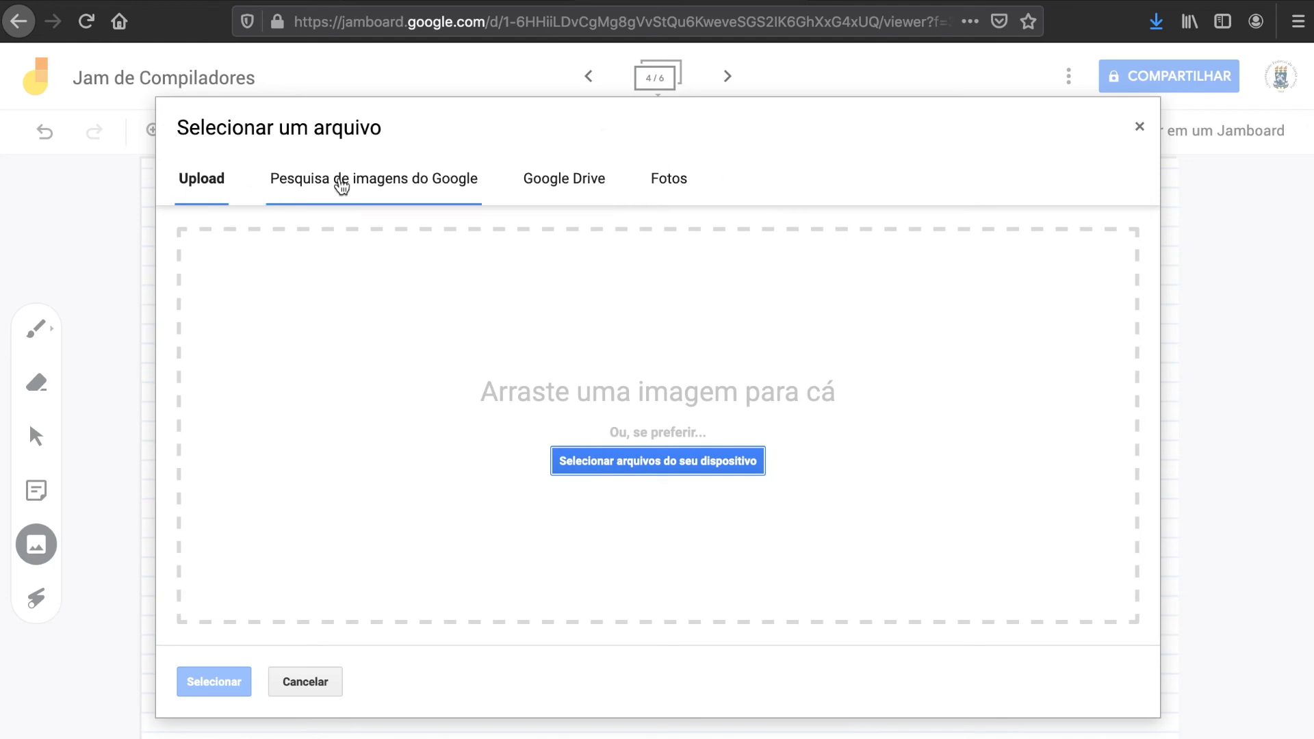
click(1139, 127)
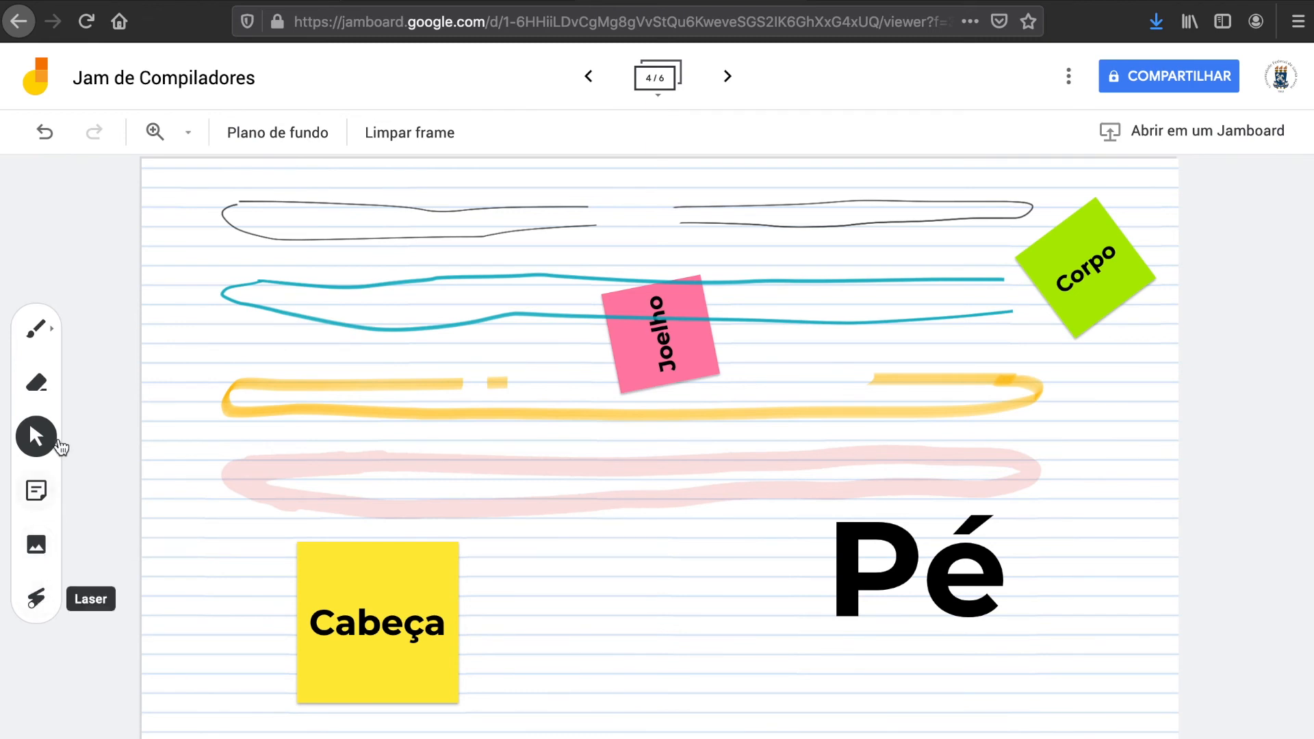
Trace a laser stroke over the Cabeça note.
click(37, 600)
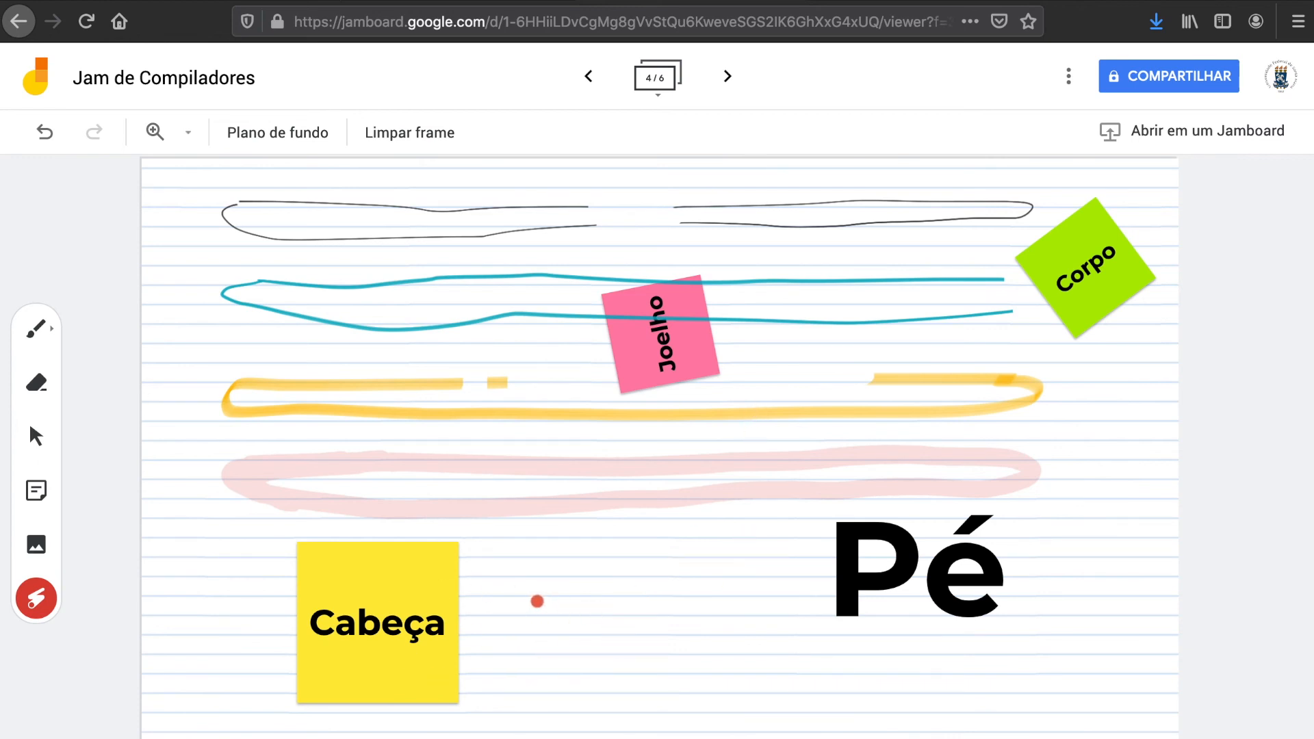
mouse_move(434, 599)
mouse_down()
mouse_move(434, 613)
mouse_move(381, 587)
mouse_up()
Change the green Corpo note's text to "Ombro" and save it.
click(43, 439)
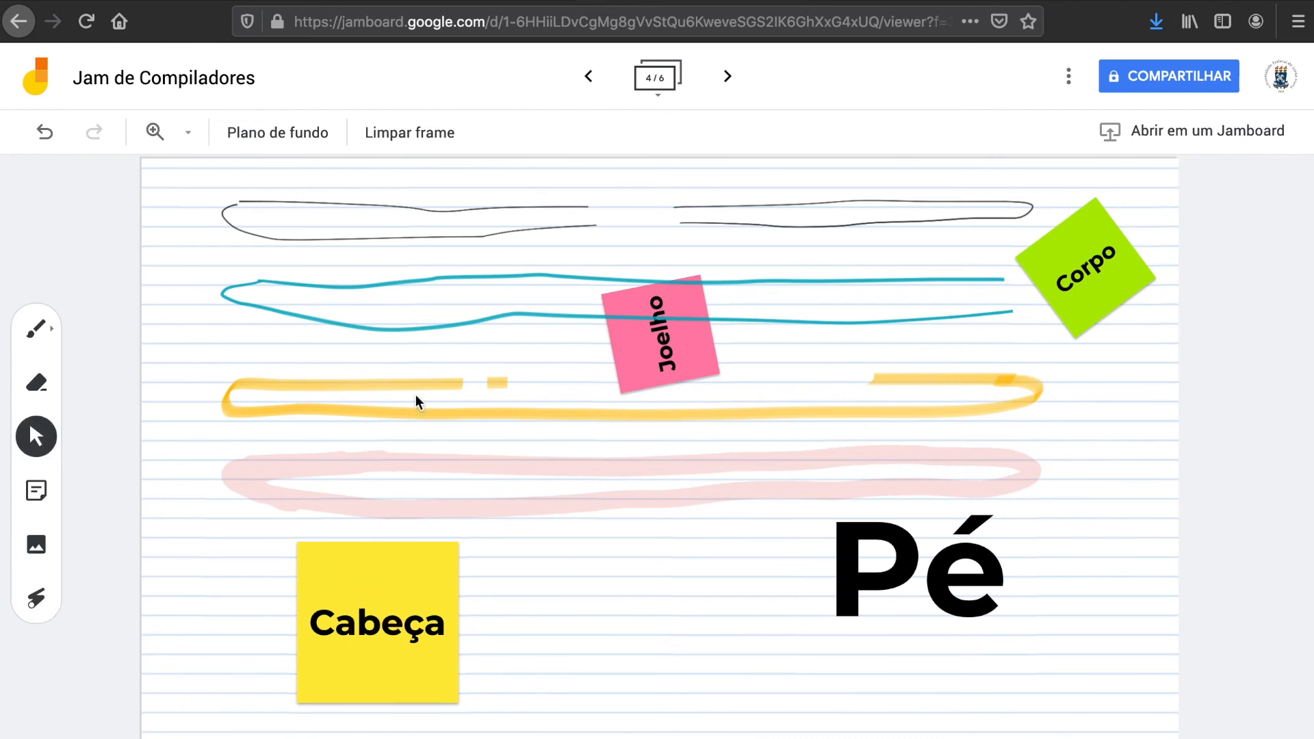
double_click(1081, 264)
key(ctrl+a)
text(Ombro)
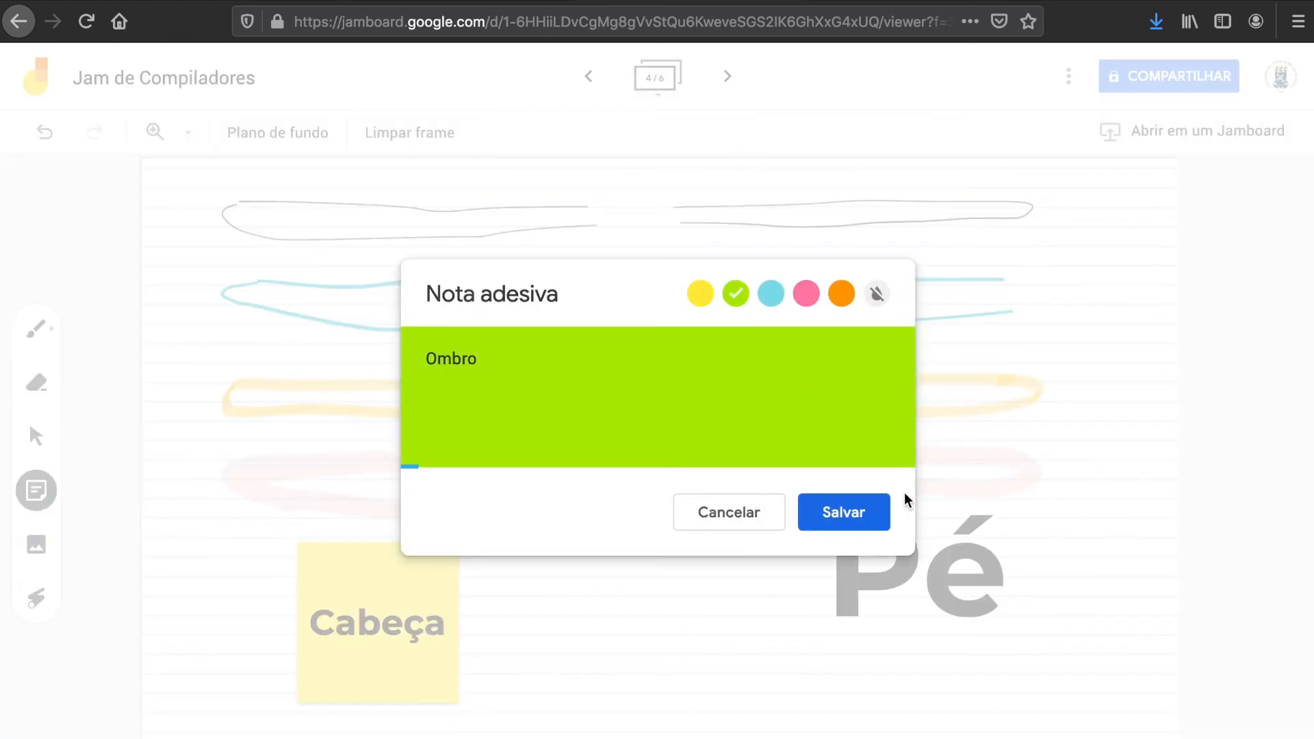
click(857, 517)
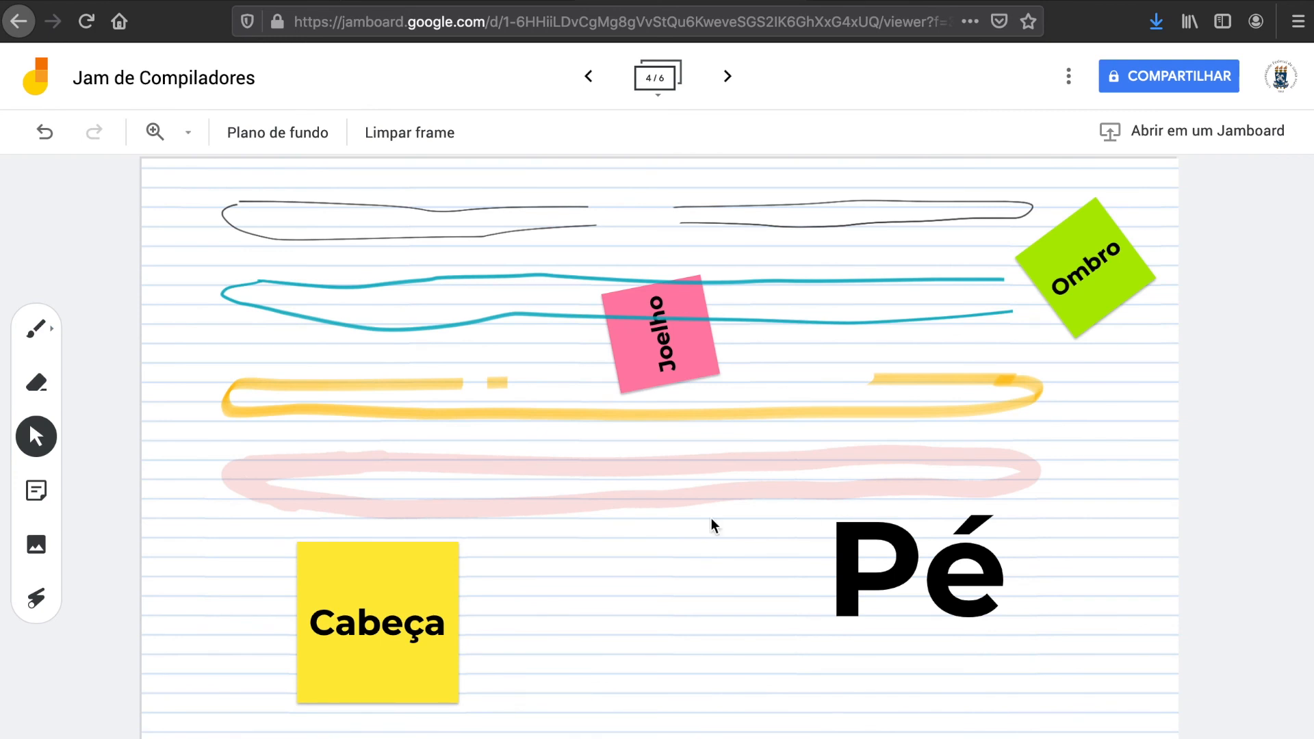
Use the laser to point out the Cabeça, Ombro, Joelho and Pé notes with strokes over and between them.
click(36, 597)
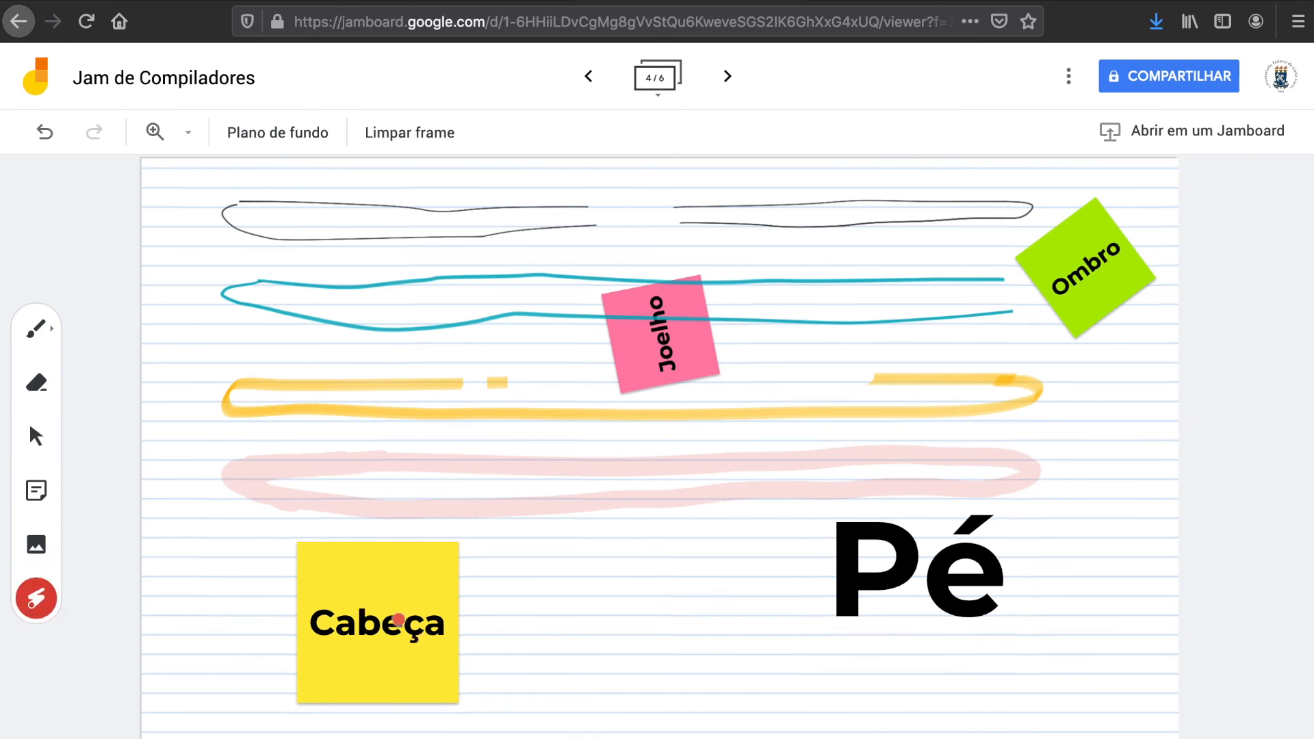
drag(400, 586, 342, 609)
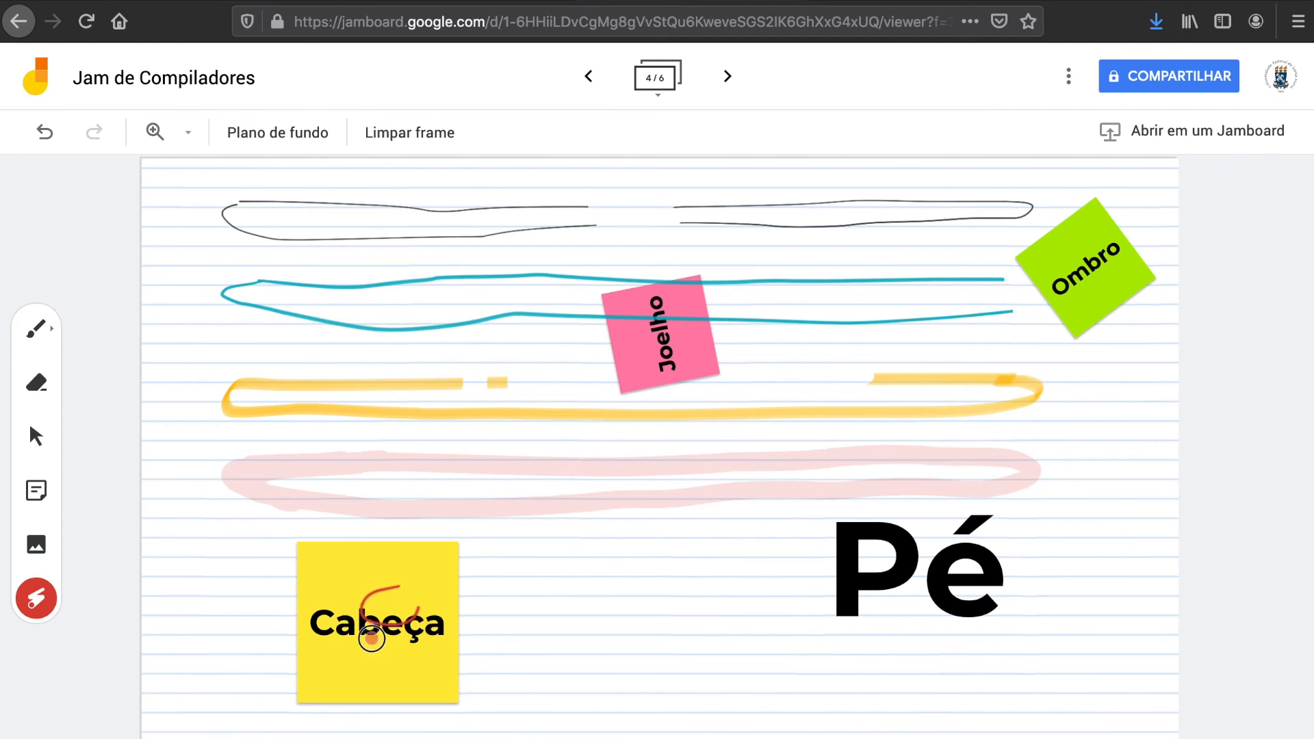
mouse_move(1103, 276)
mouse_down()
mouse_move(1073, 259)
mouse_move(1091, 252)
mouse_up()
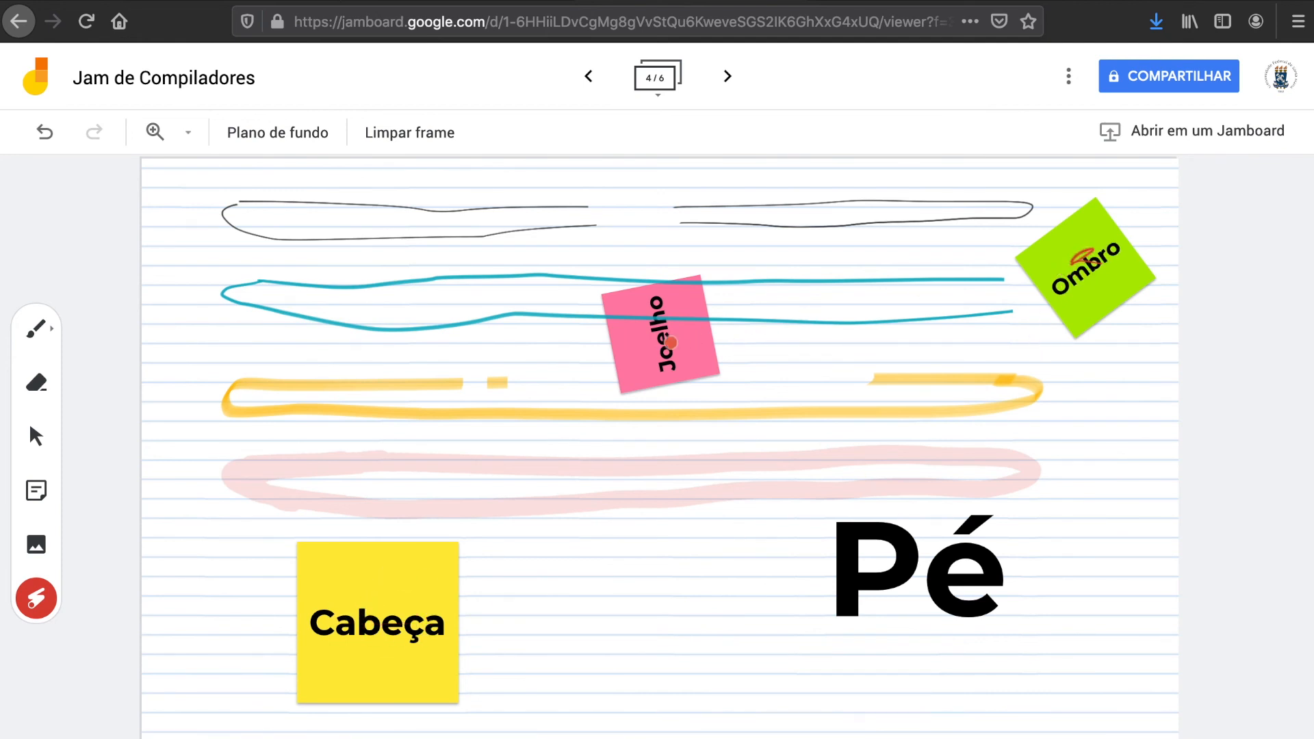
drag(884, 541, 1048, 539)
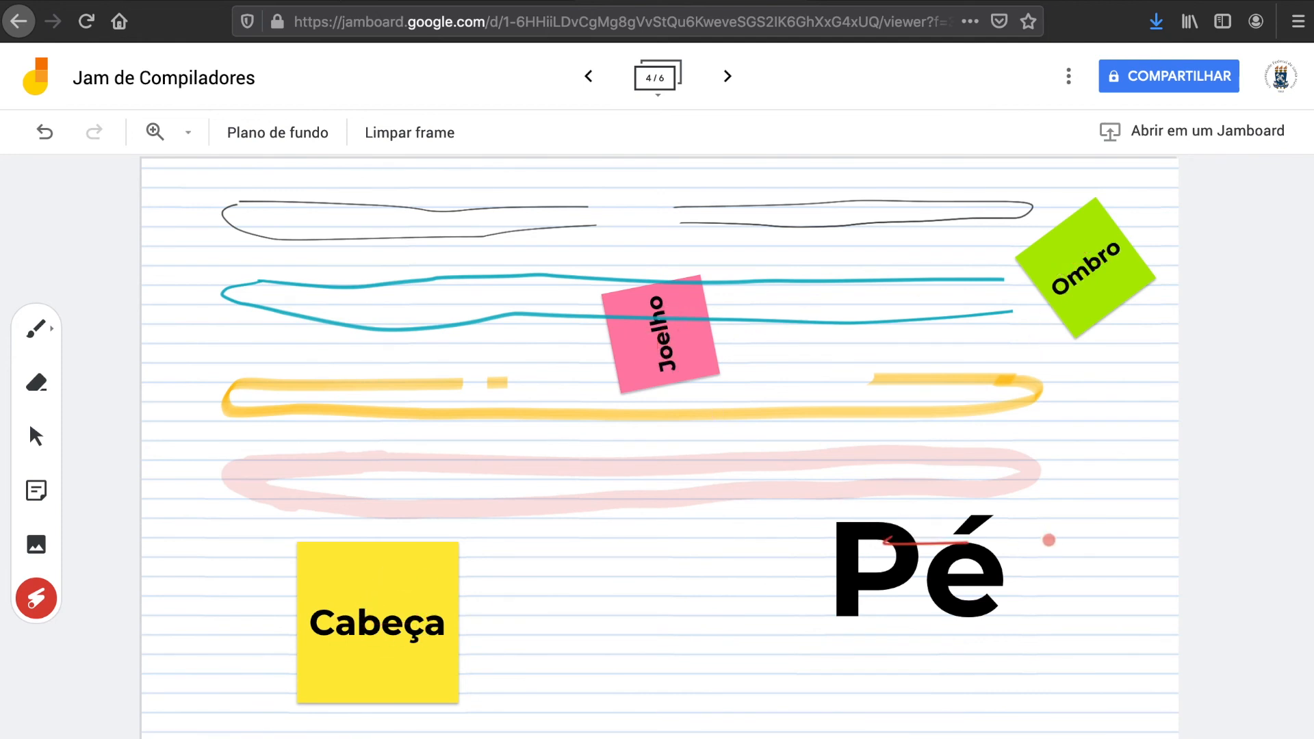
mouse_move(437, 557)
mouse_down()
mouse_move(328, 662)
mouse_move(318, 569)
mouse_move(434, 689)
mouse_move(318, 571)
mouse_up()
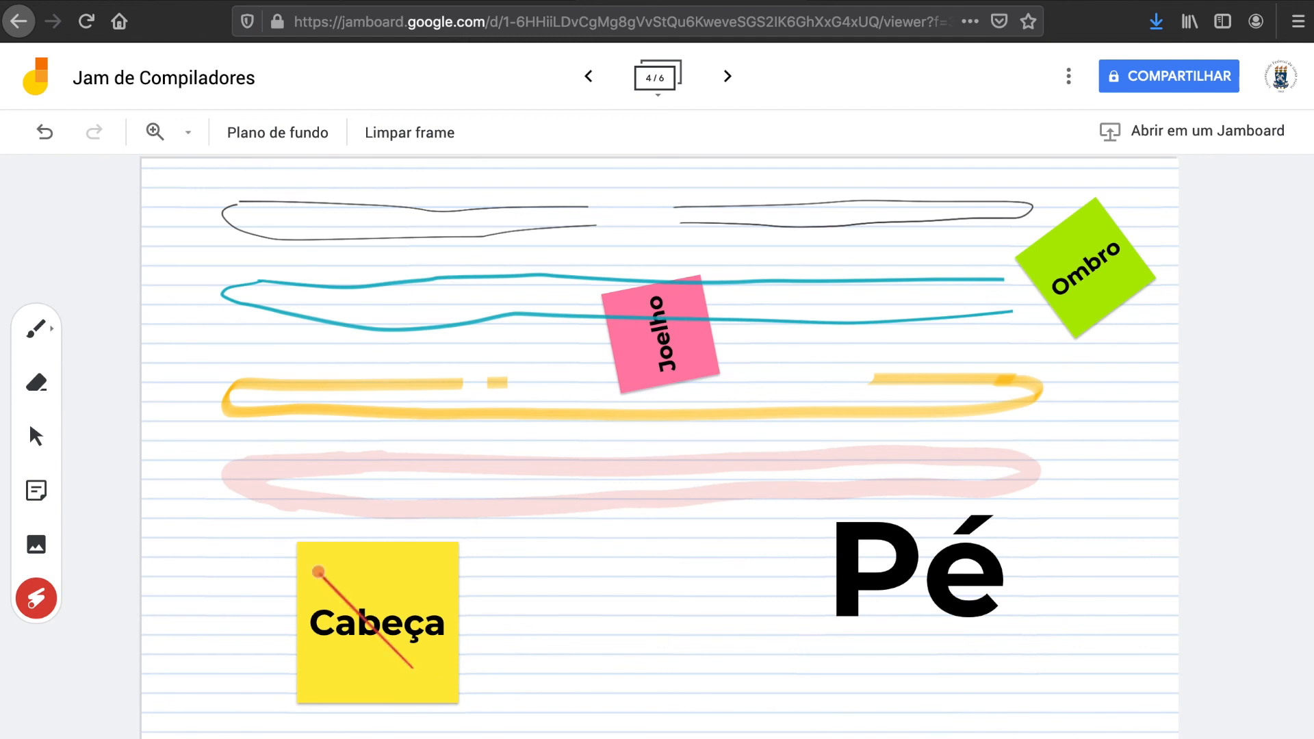
mouse_move(311, 659)
mouse_down()
mouse_move(847, 188)
mouse_move(879, 189)
mouse_up()
mouse_move(1051, 338)
mouse_down()
mouse_move(698, 267)
mouse_move(331, 473)
mouse_move(660, 458)
mouse_move(948, 263)
mouse_move(942, 537)
mouse_move(575, 290)
mouse_move(705, 443)
mouse_move(655, 368)
mouse_move(716, 396)
mouse_move(652, 335)
mouse_up()
mouse_move(635, 332)
mouse_down()
mouse_move(647, 303)
mouse_move(708, 379)
mouse_up()
mouse_move(486, 391)
mouse_down()
mouse_move(566, 619)
mouse_move(876, 510)
mouse_move(882, 558)
mouse_up()
drag(910, 423, 1083, 250)
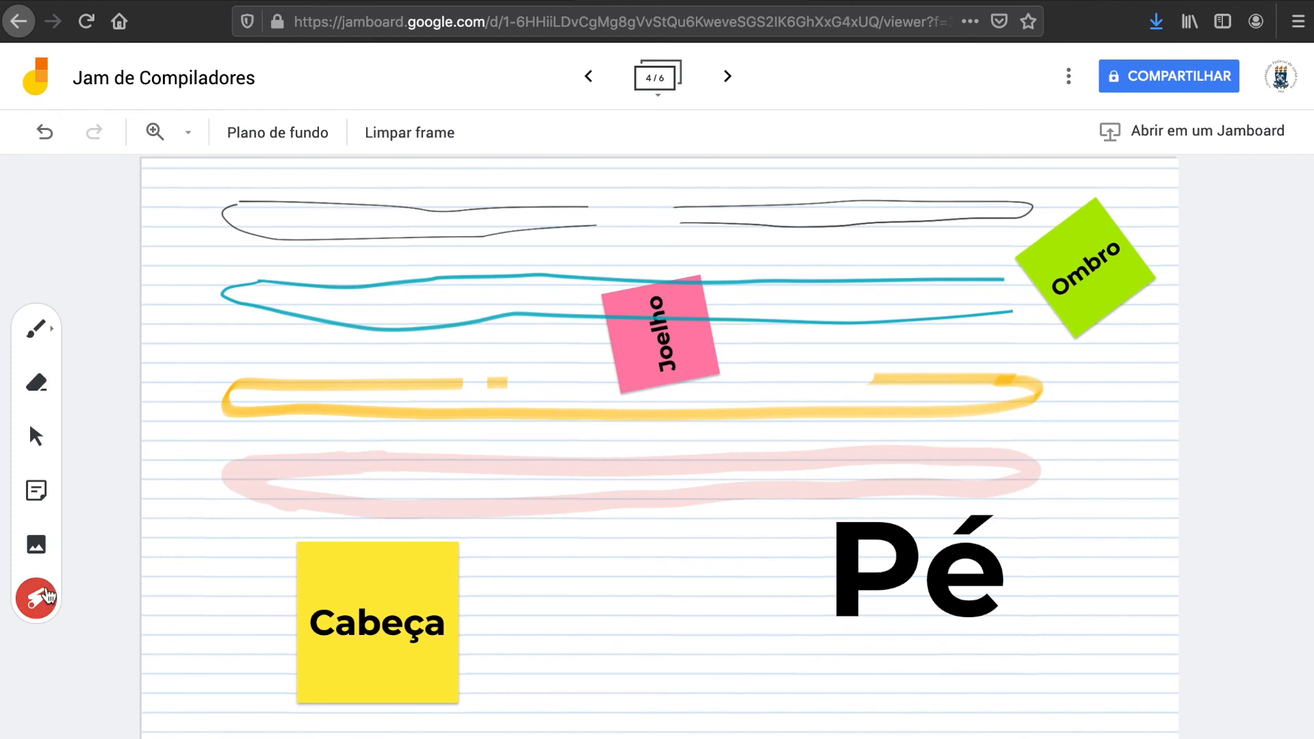
mouse_move(625, 358)
mouse_down()
mouse_move(675, 272)
mouse_move(641, 332)
mouse_up()
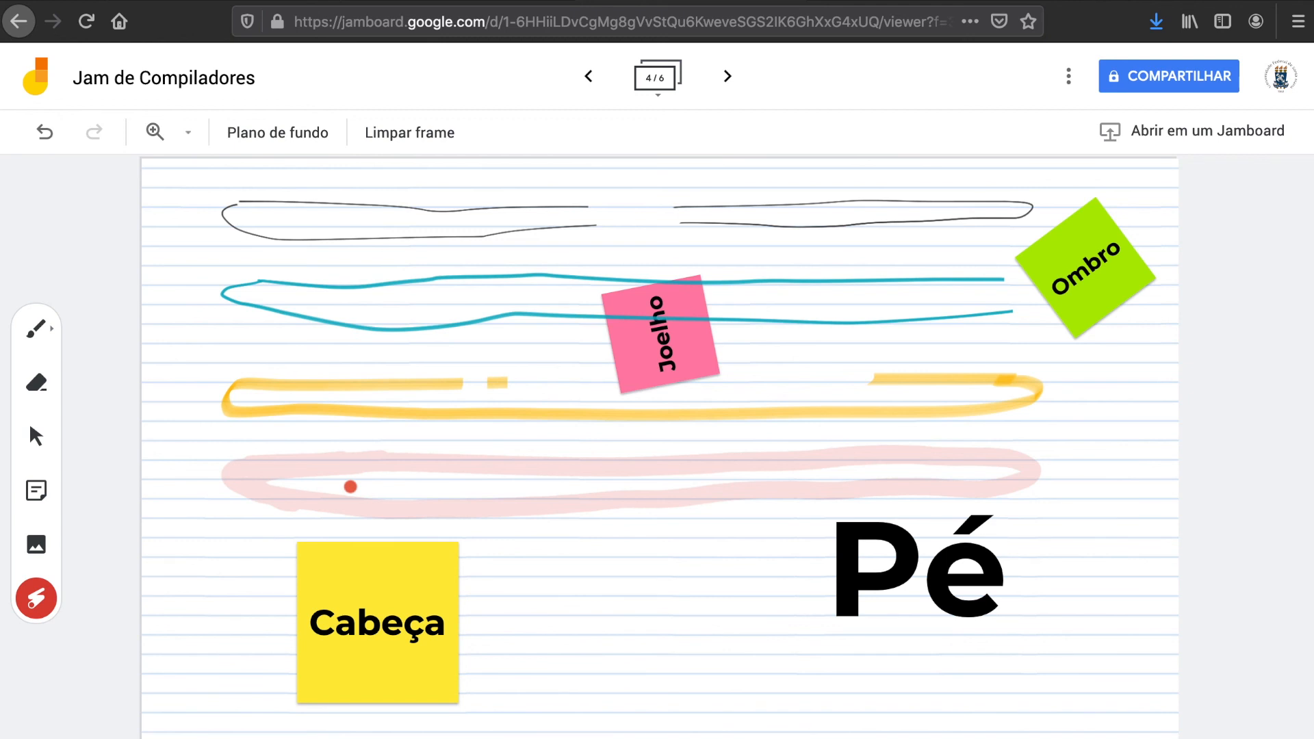
Change the frame's background from lined to plain white.
click(322, 130)
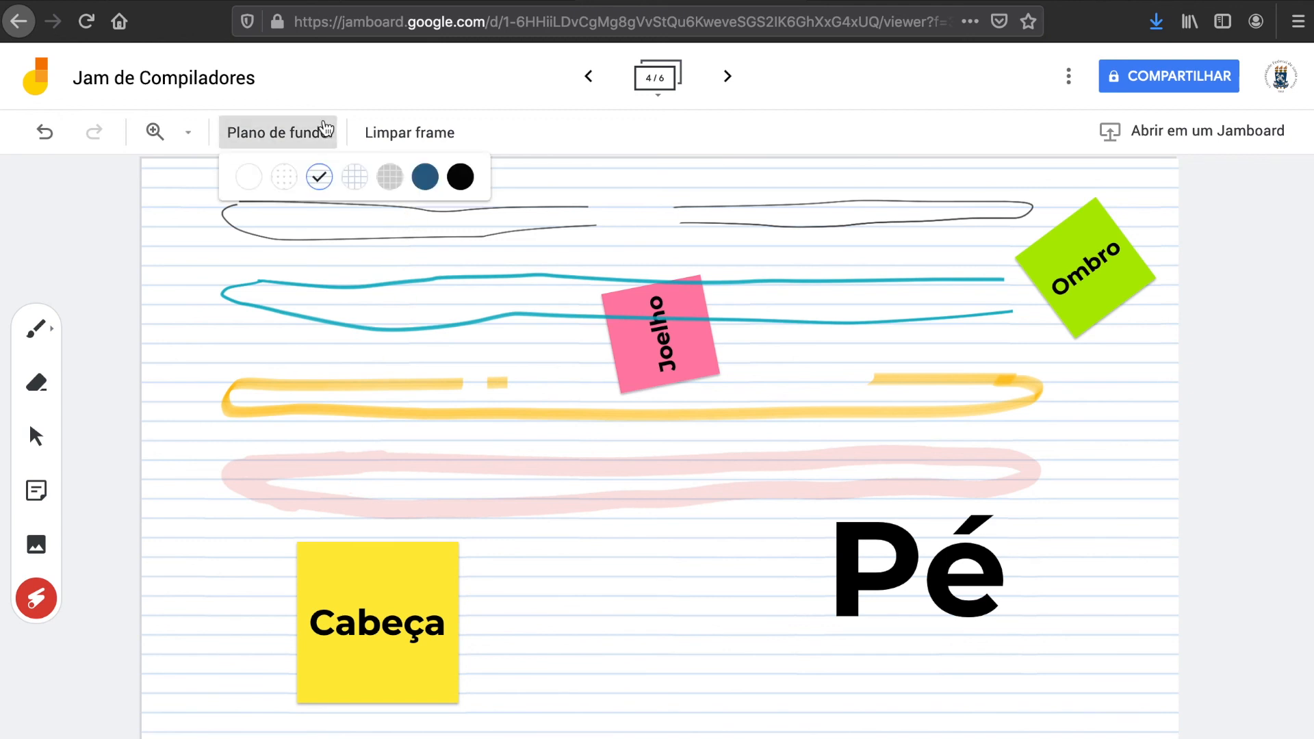
click(248, 176)
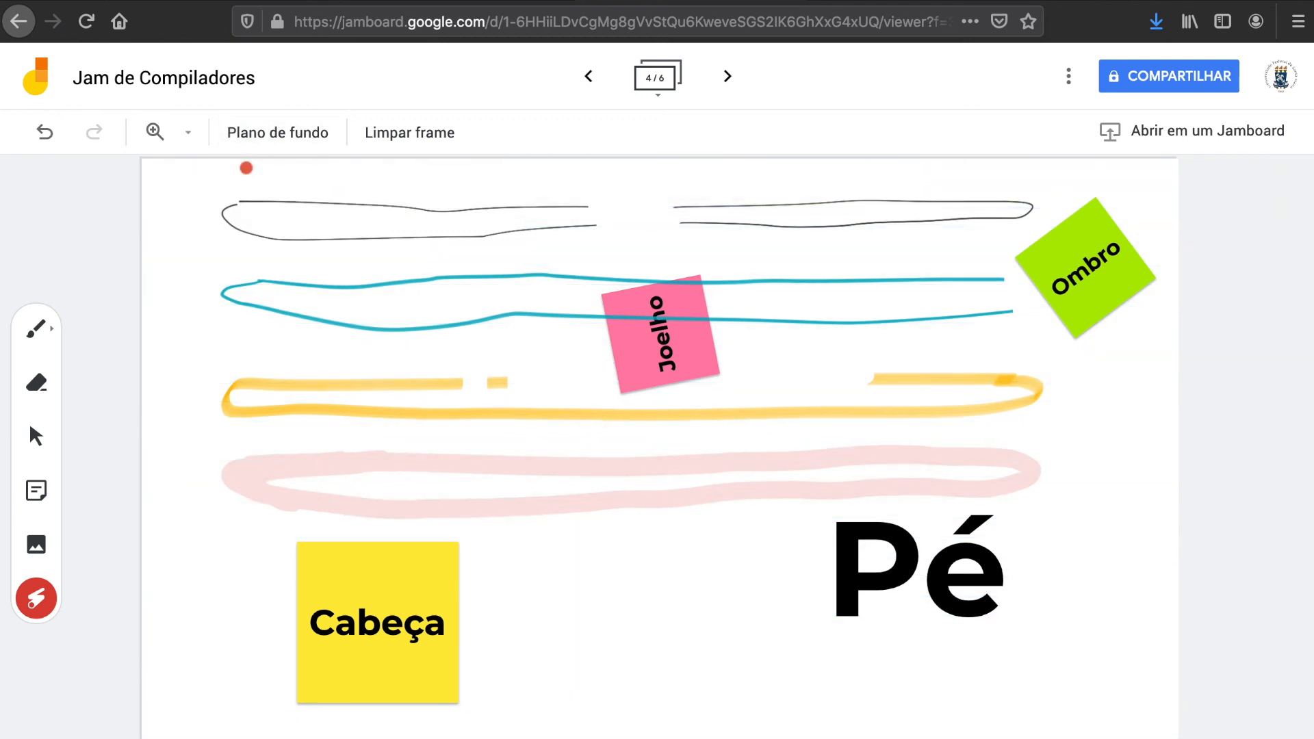